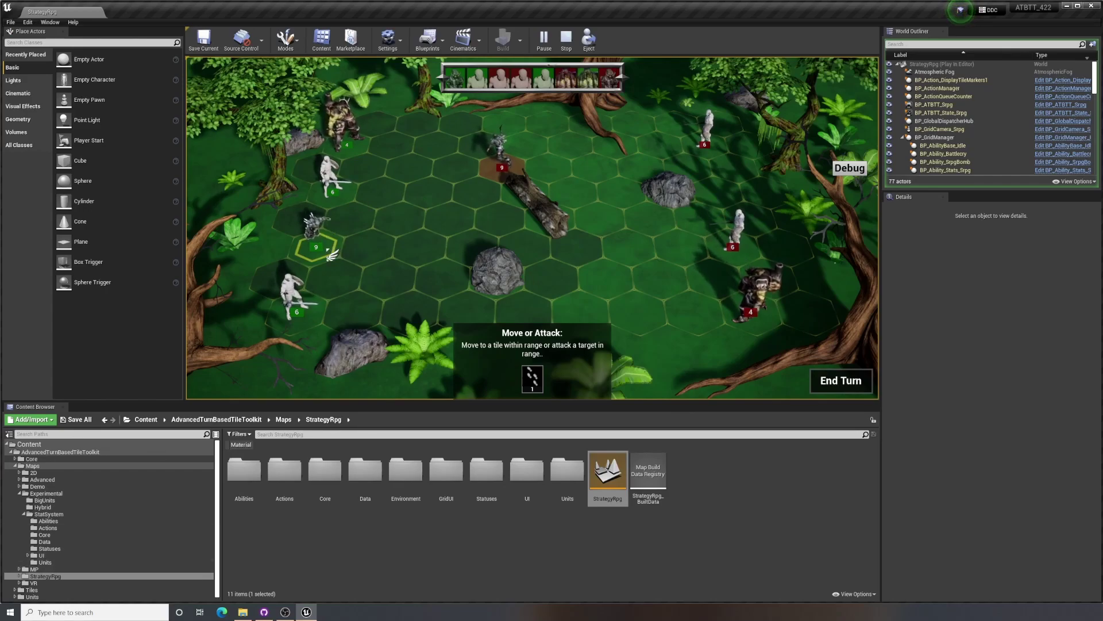
Inspect the Fey unit's stats and traits in the running game, including the Retaliate tooltip, and attack the enemy beside the log
mouse_move(325, 251)
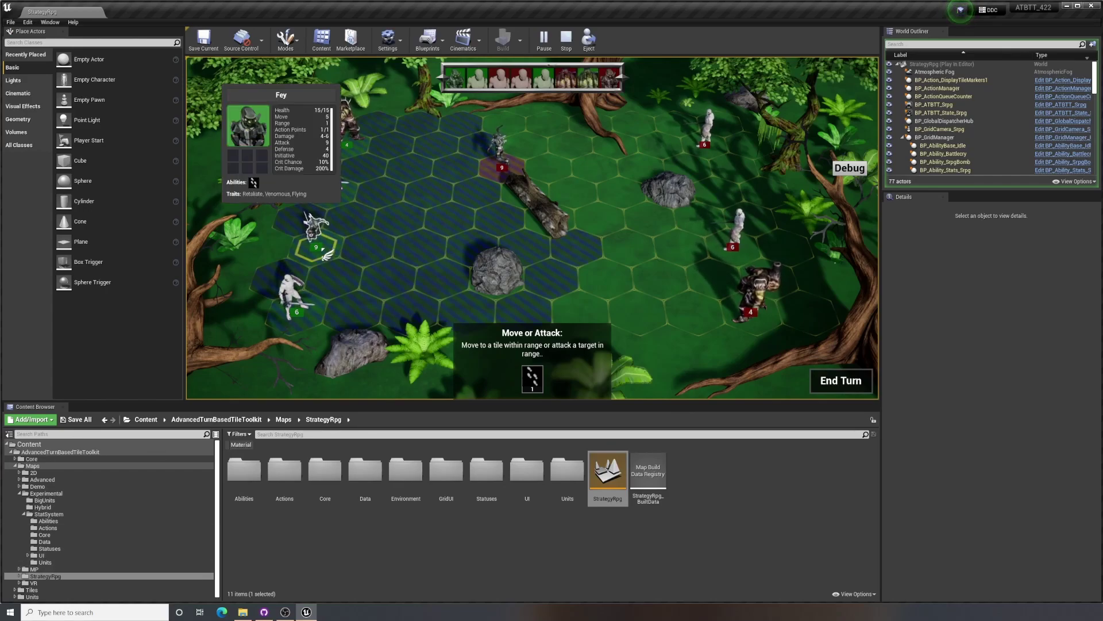
mouse_move(299, 129)
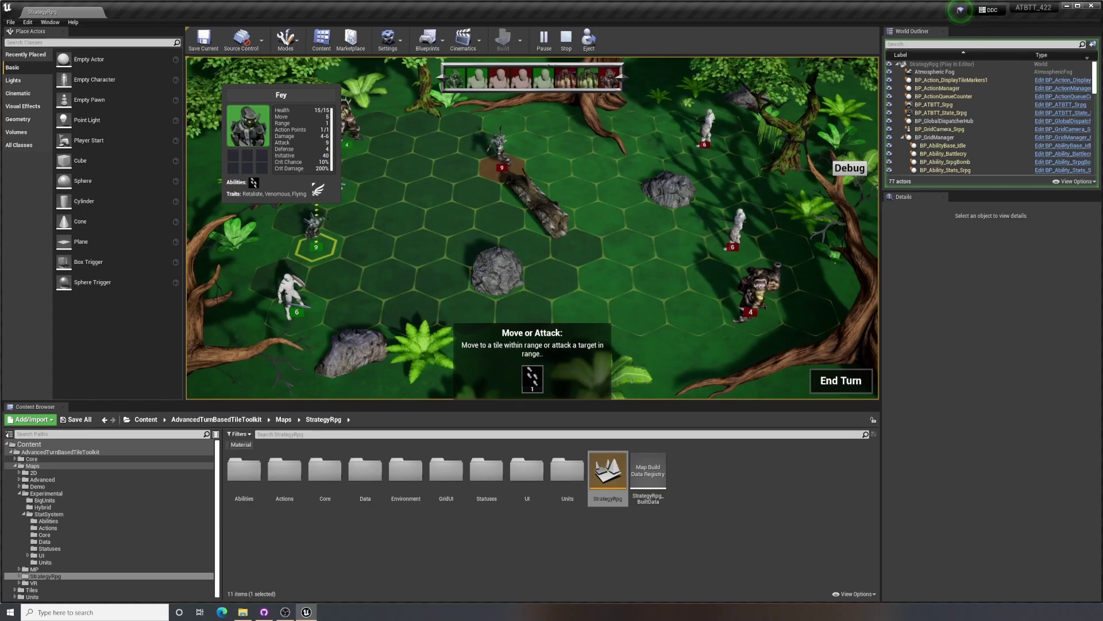
mouse_move(246, 193)
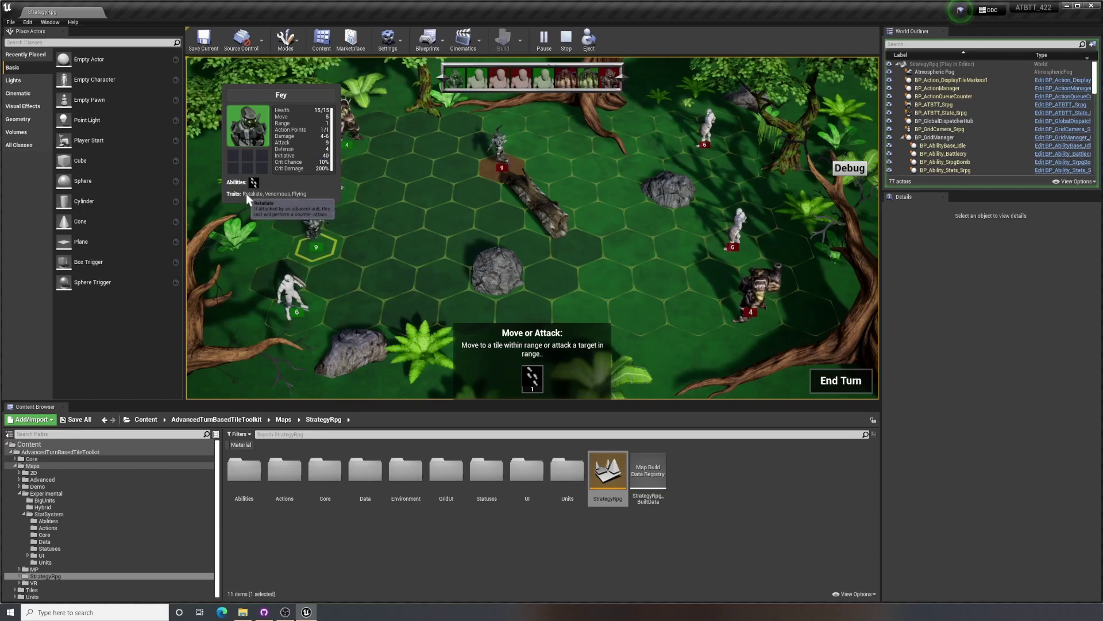
left_click(489, 183)
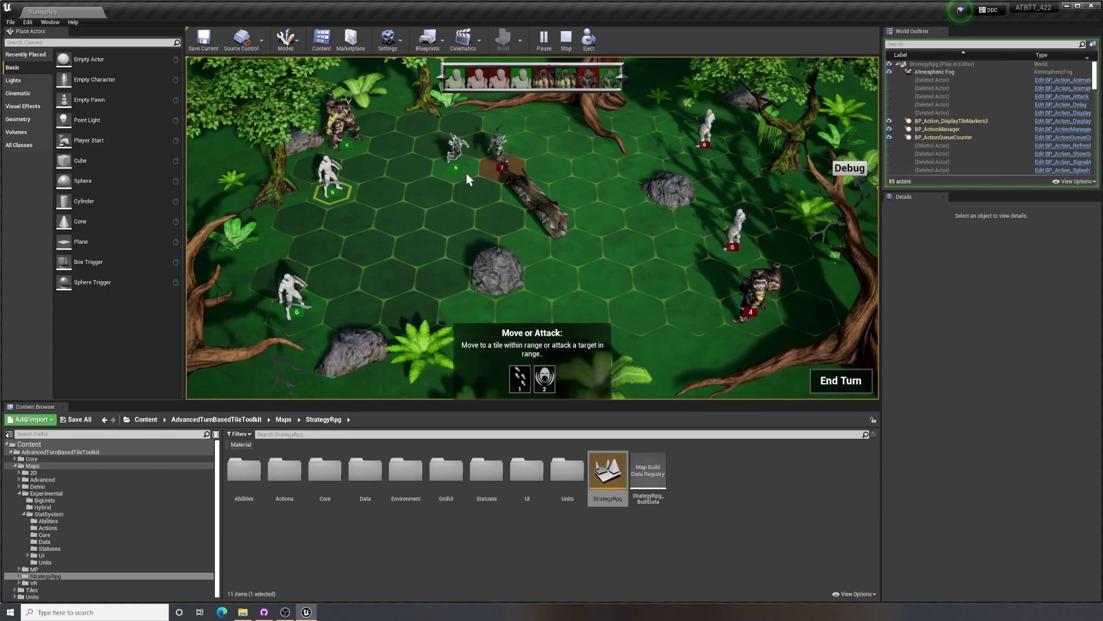
Examine the Fey unit's active status effect, traits and stats following the attack
mouse_move(467, 174)
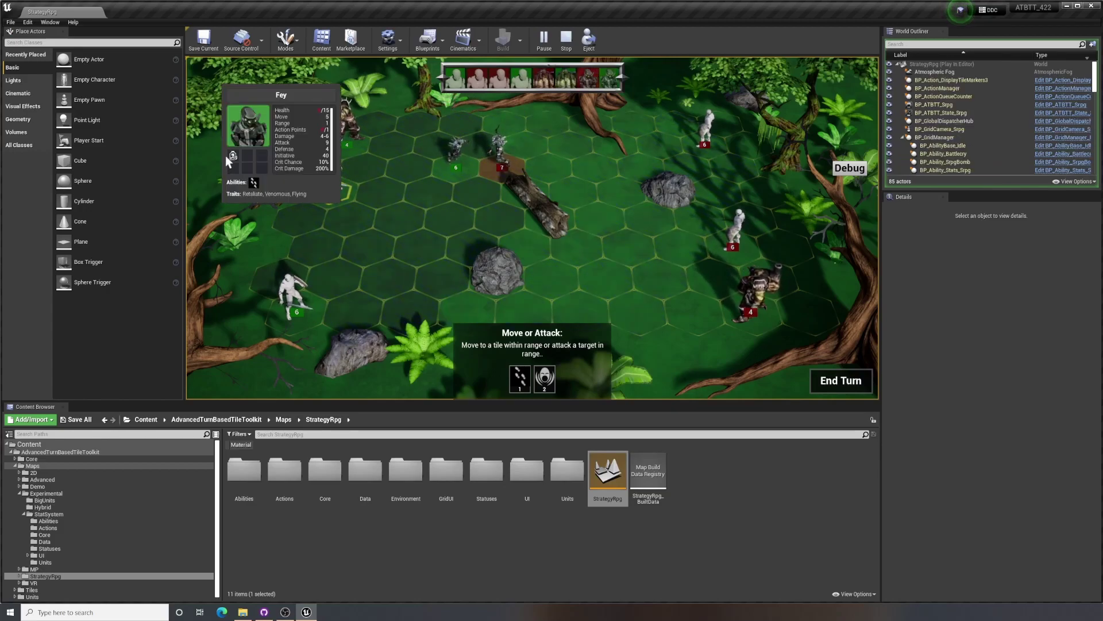
mouse_move(234, 156)
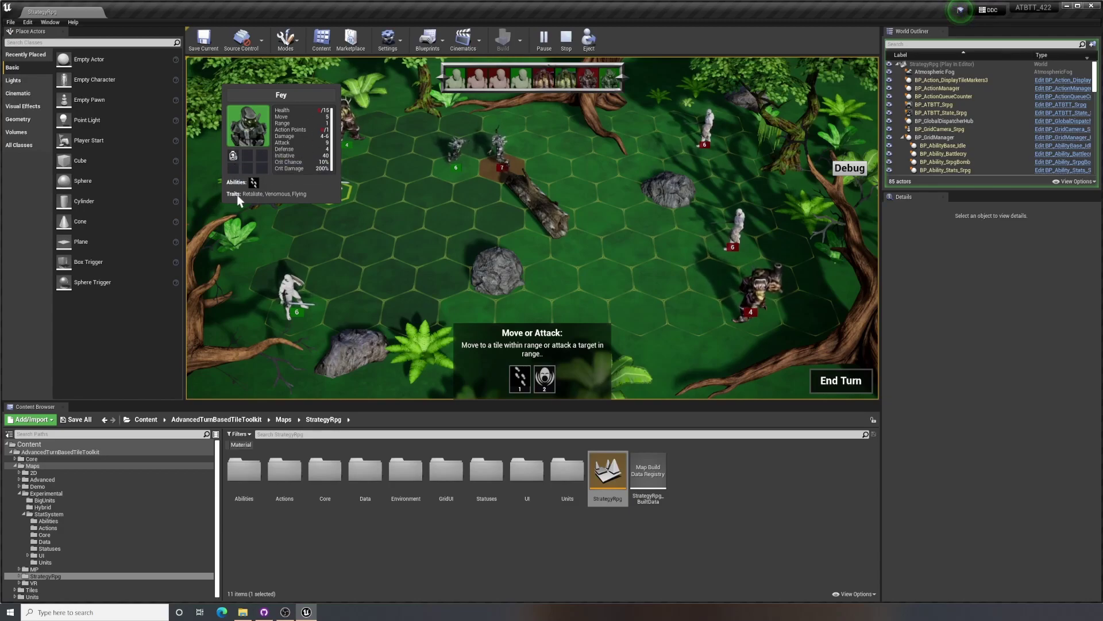
mouse_move(306, 197)
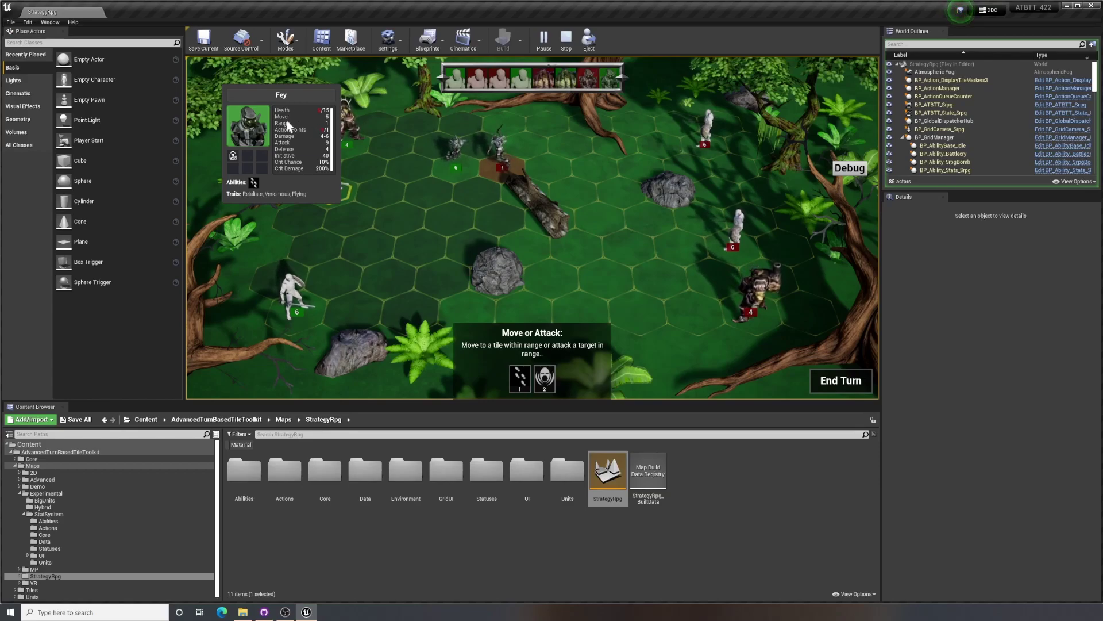
mouse_move(280, 112)
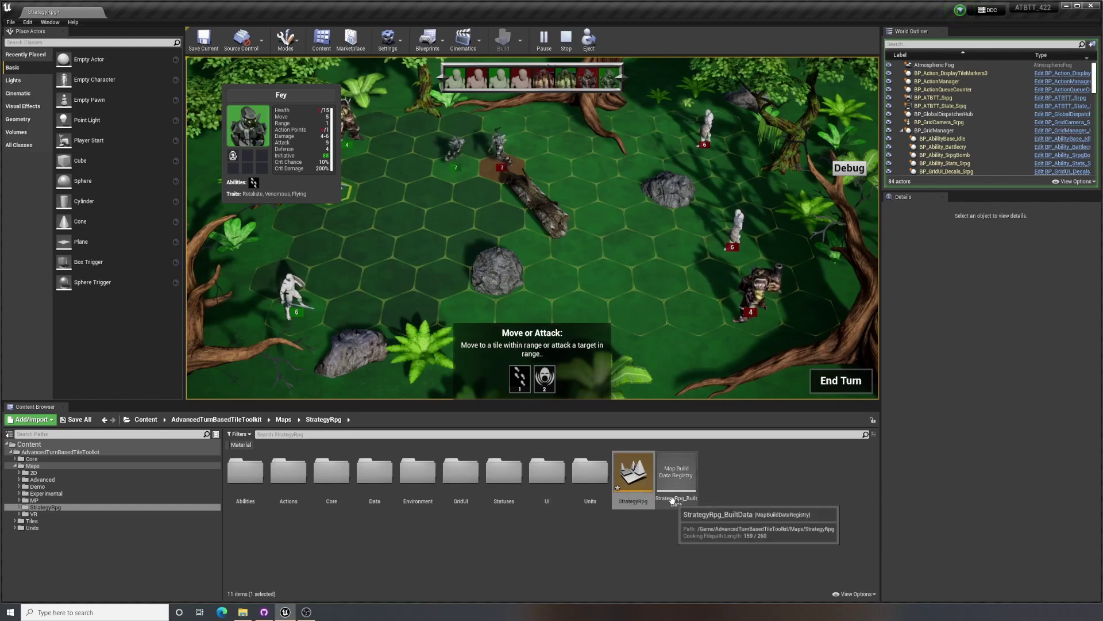
Stop the play session and open the StatsSystem map from Experimental/StatSystem, discarding the unsaved StrategyRpg changes
left_click(566, 38)
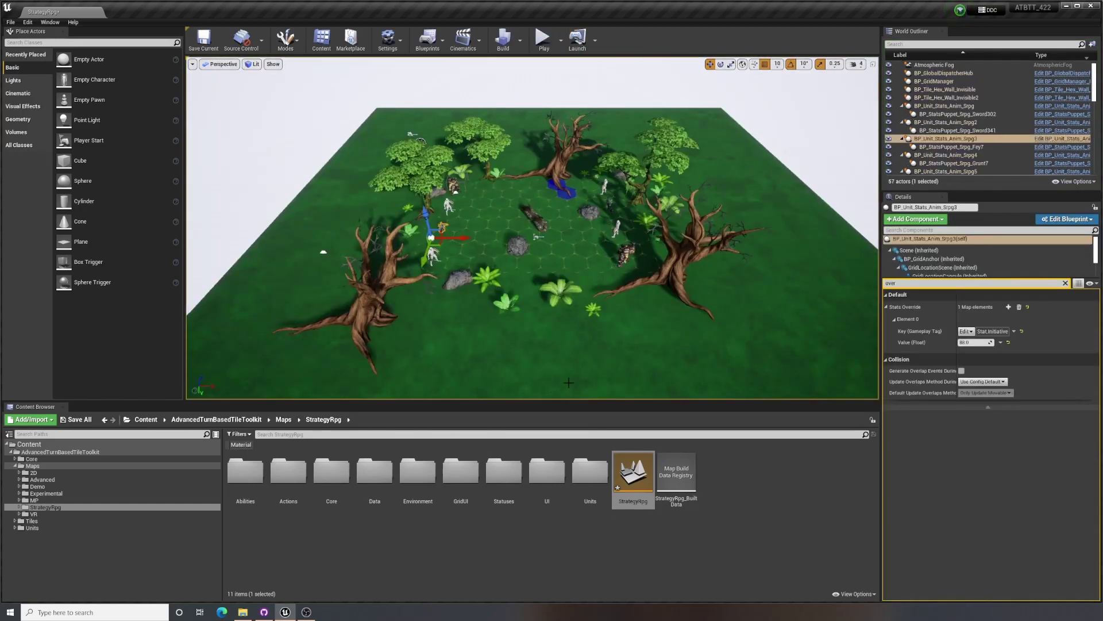
left_click(66, 494)
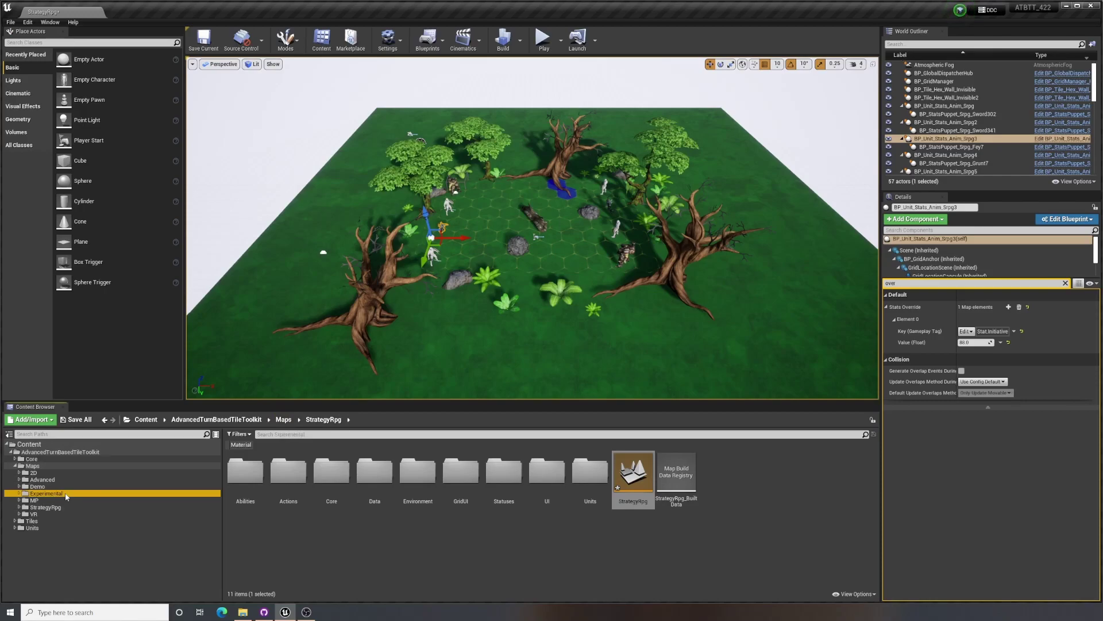
left_click(337, 486)
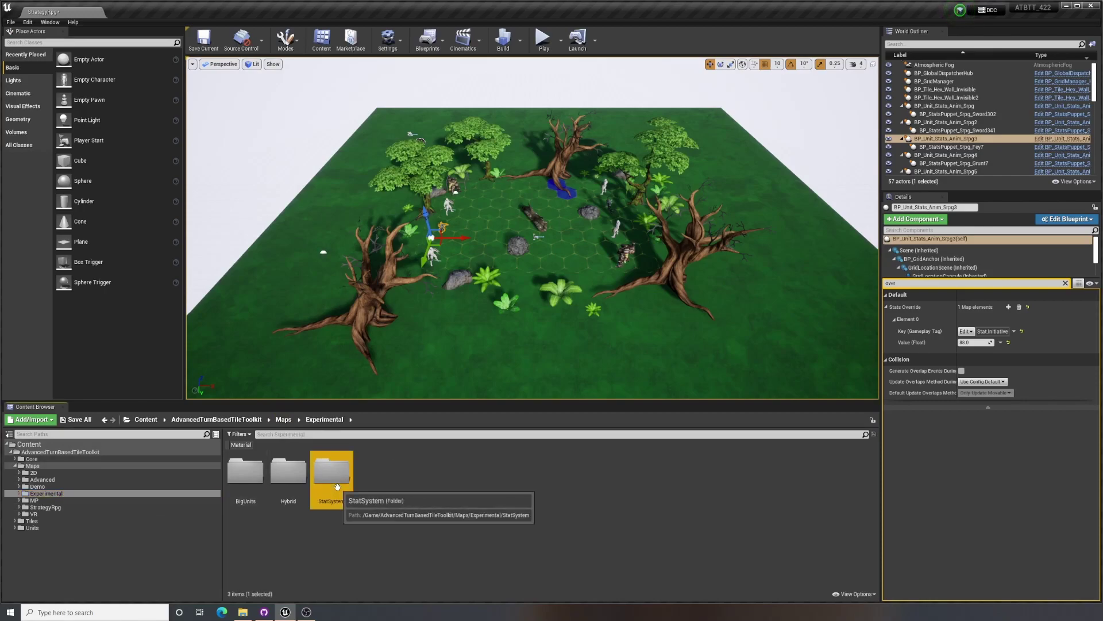
double_click(337, 486)
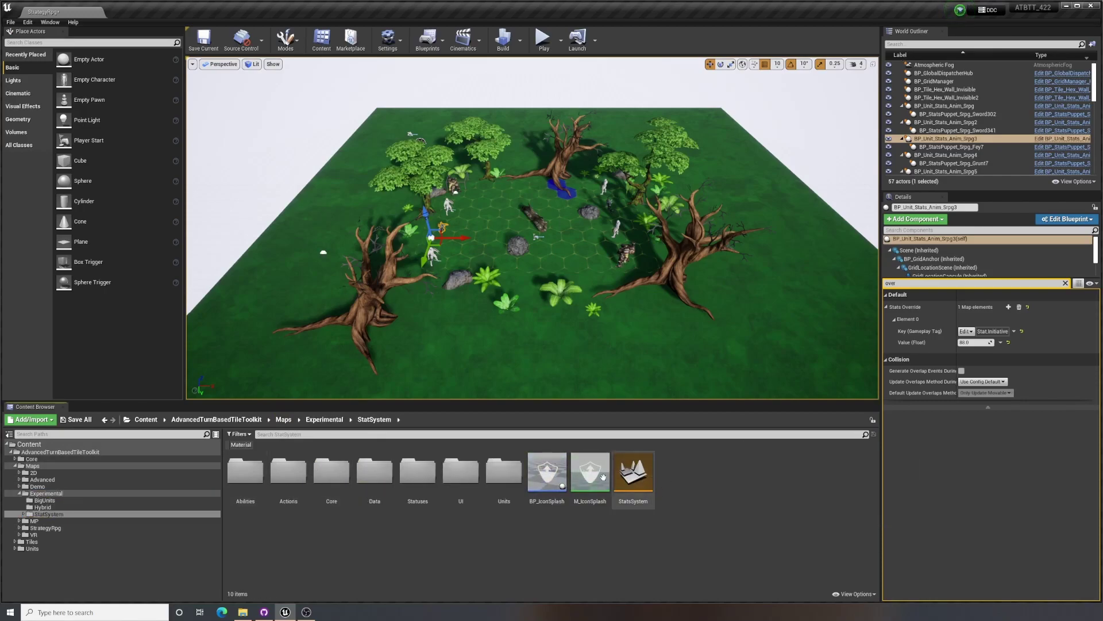
double_click(641, 480)
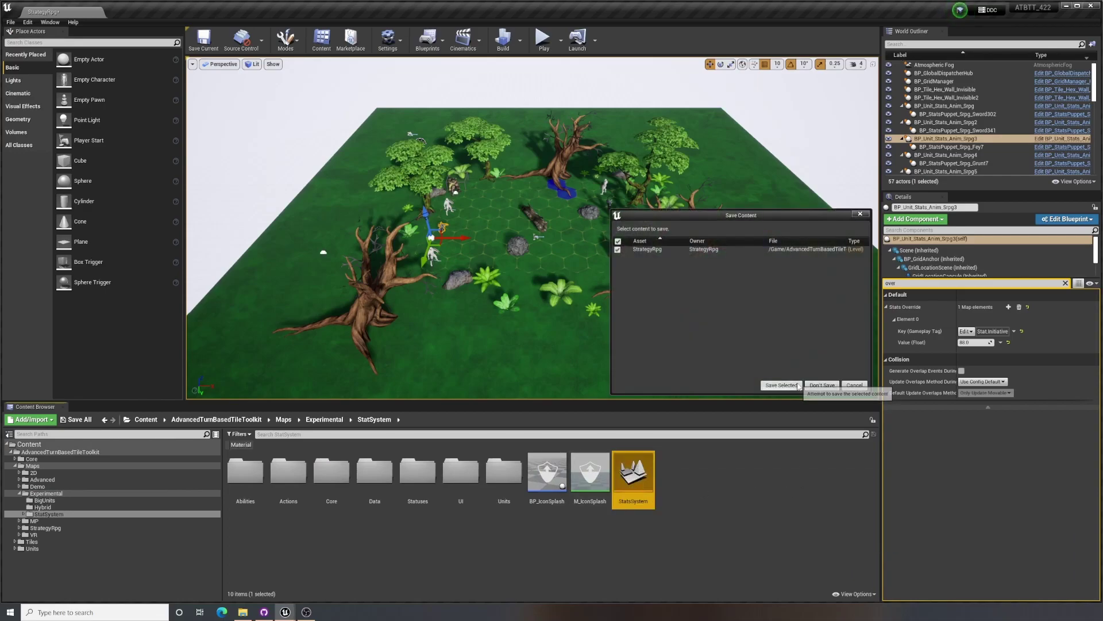
left_click(831, 388)
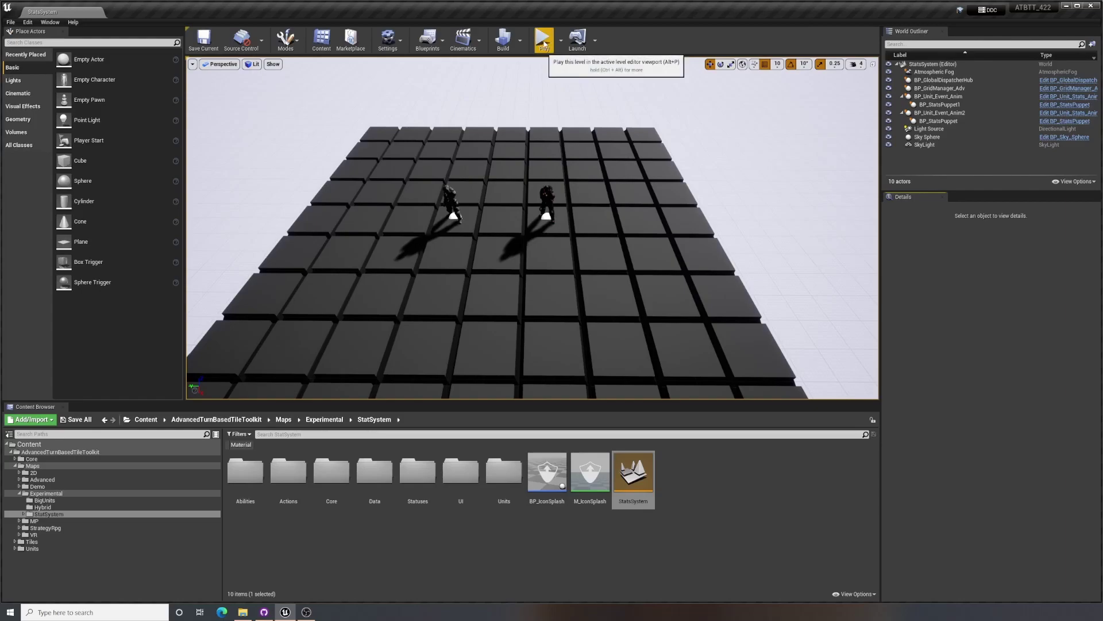
Play the StatsSystem level, move the Heavy next to the Medic and attack it
left_click(543, 39)
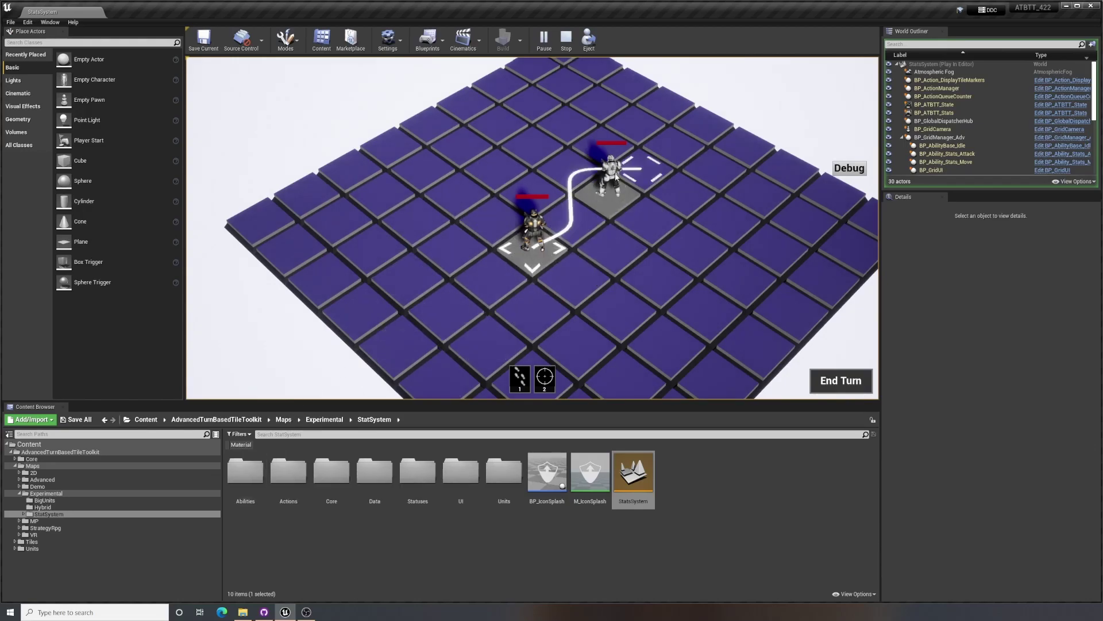
left_click(564, 226)
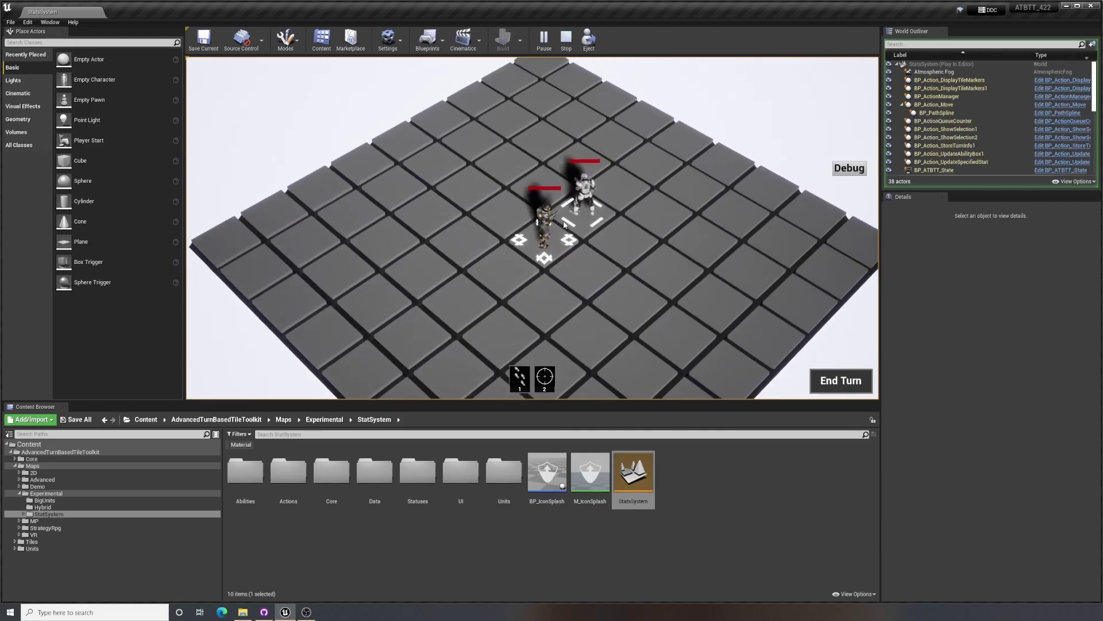
left_click(573, 243)
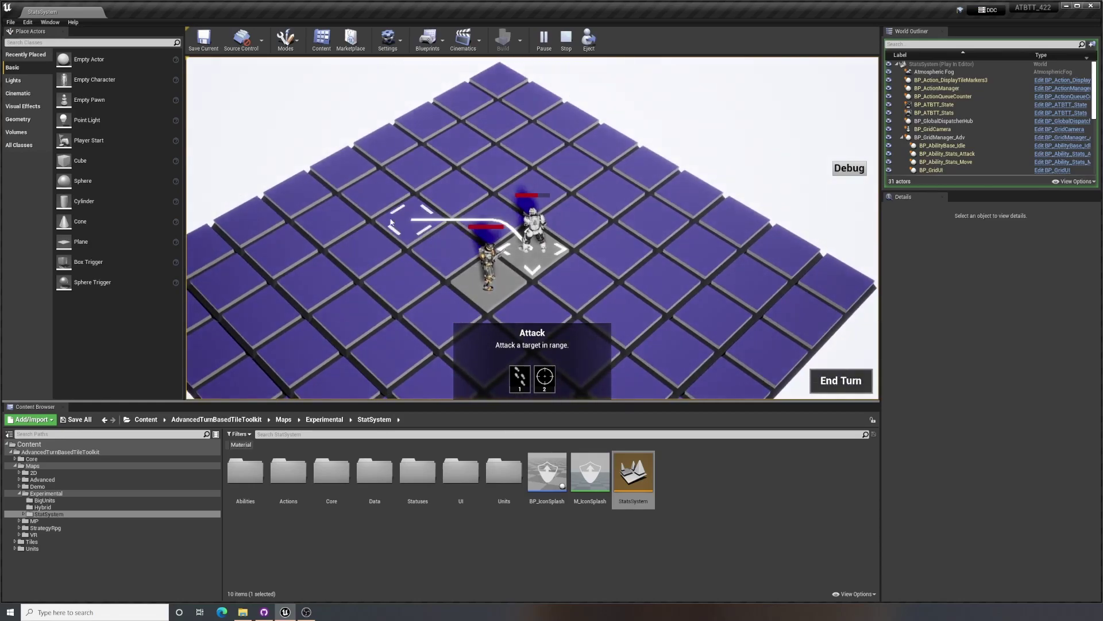
Compare the stat sheets of the Heavy and Medic units, and end the play session
mouse_move(501, 271)
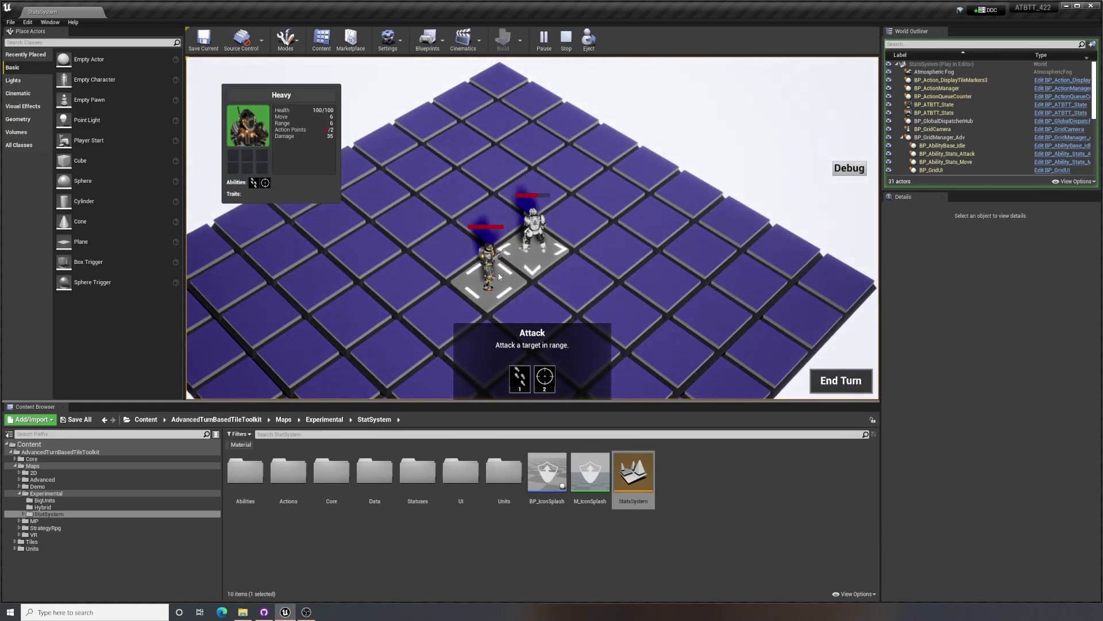
mouse_move(559, 245)
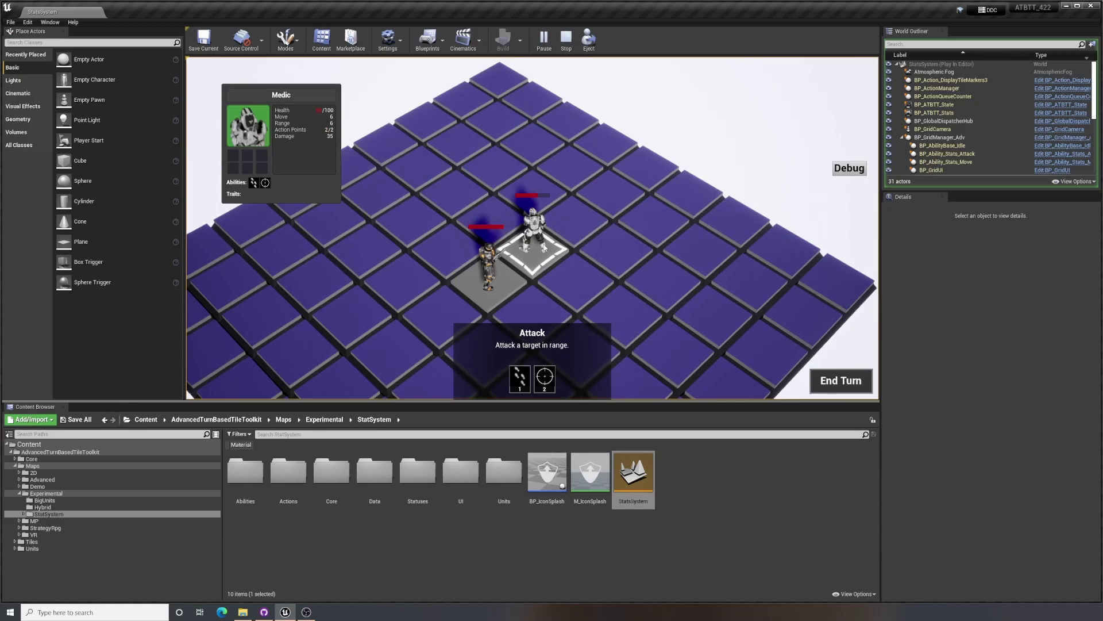
left_click(608, 223)
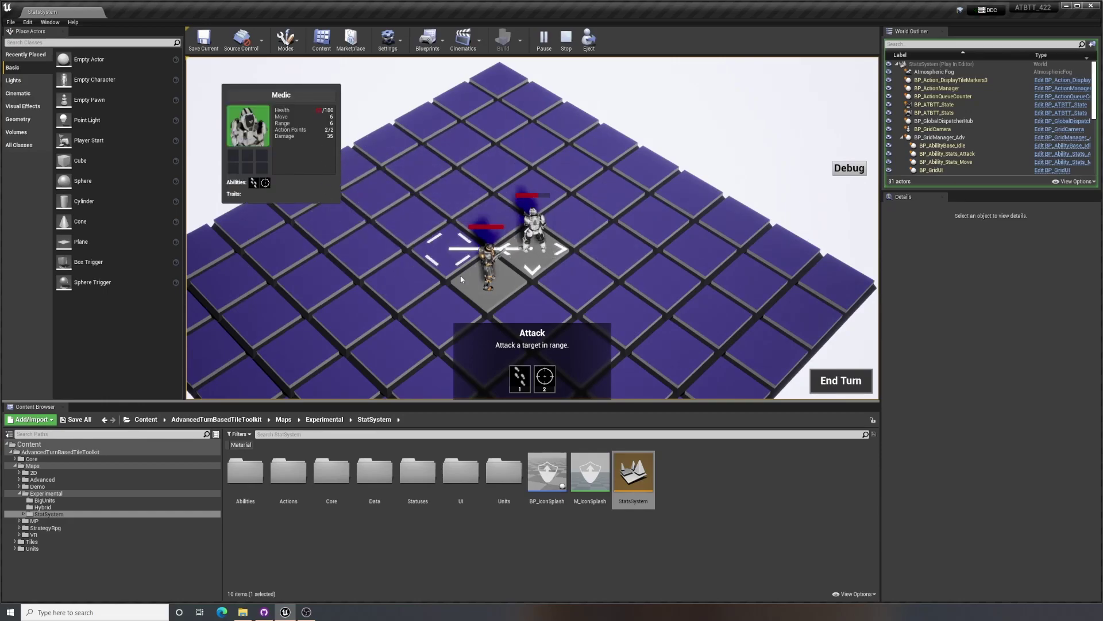
mouse_move(490, 282)
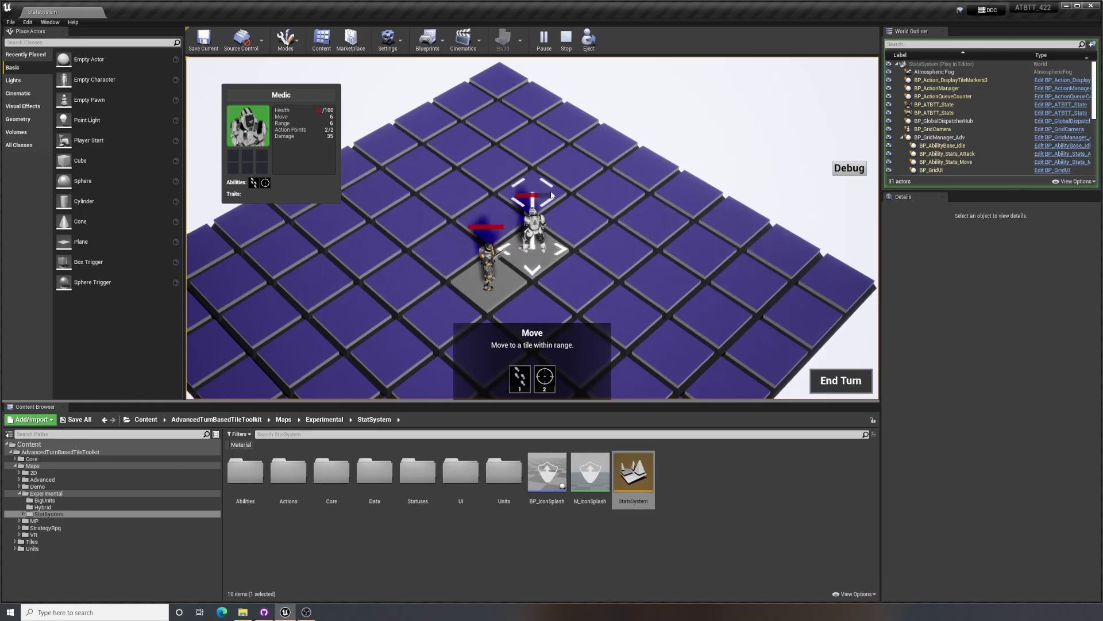
left_click(567, 42)
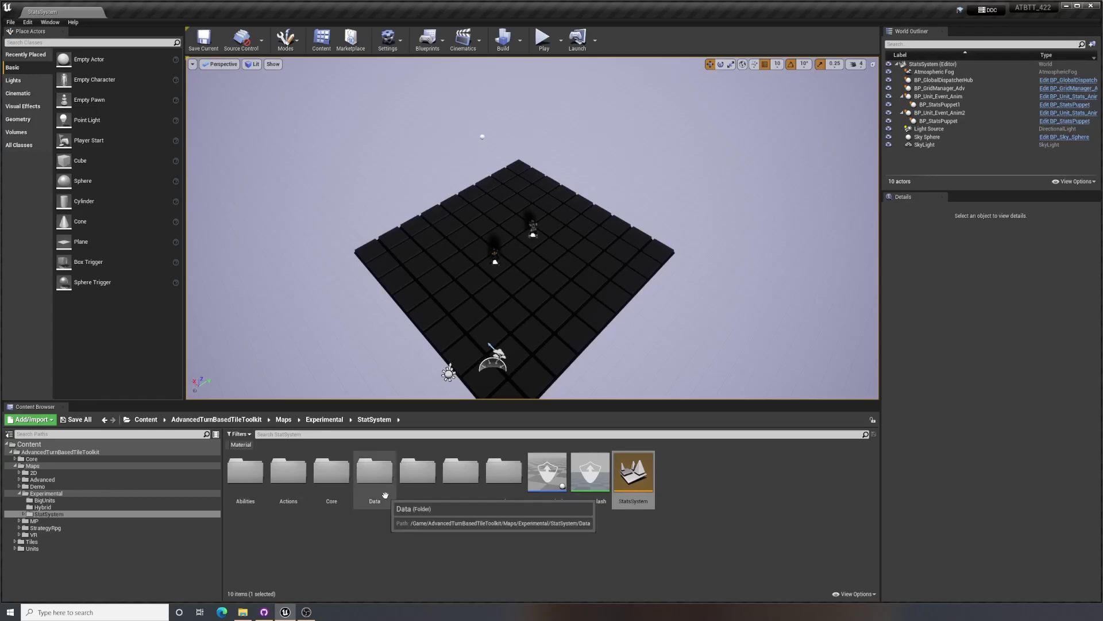
Open the DT_Stats data table from the StatSystem Data folder and review its stat rows
double_click(375, 474)
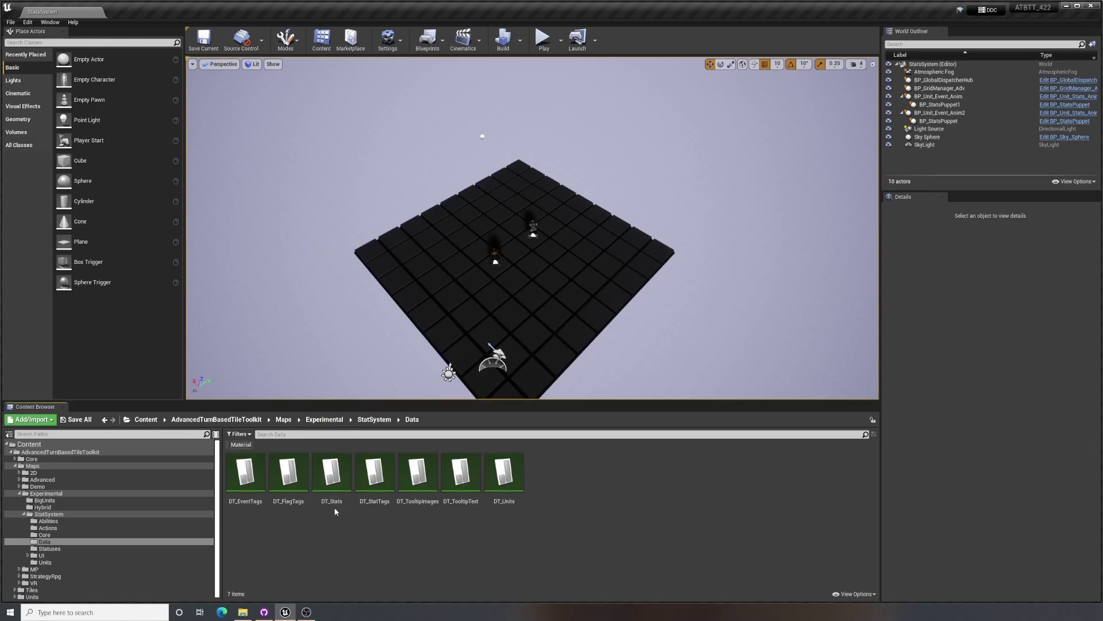
double_click(331, 475)
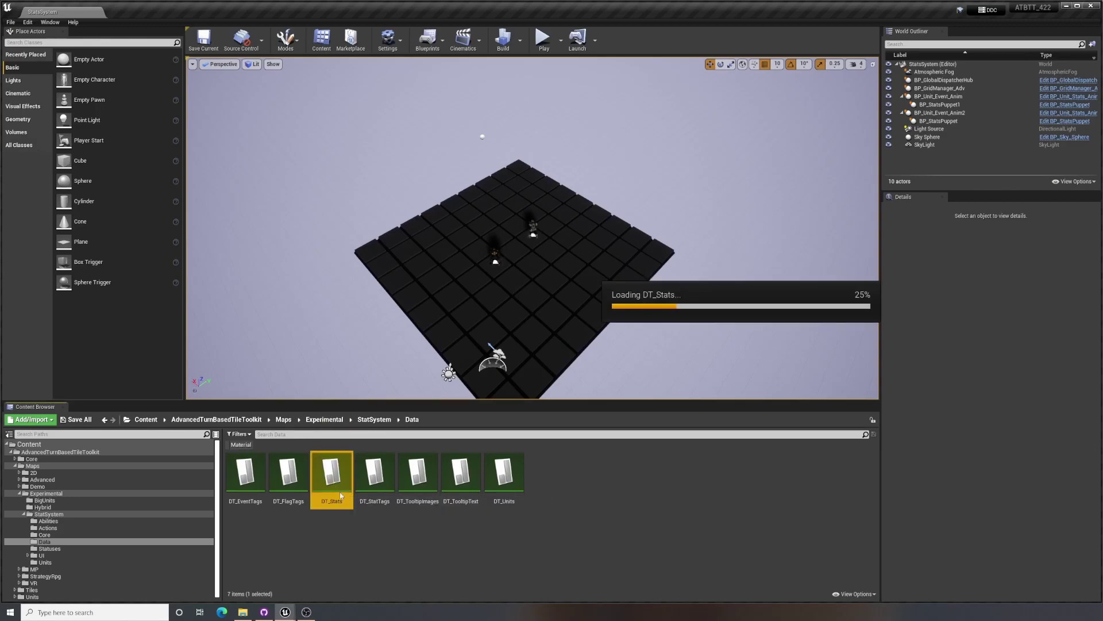
left_click_drag(328, 115, 233, 11)
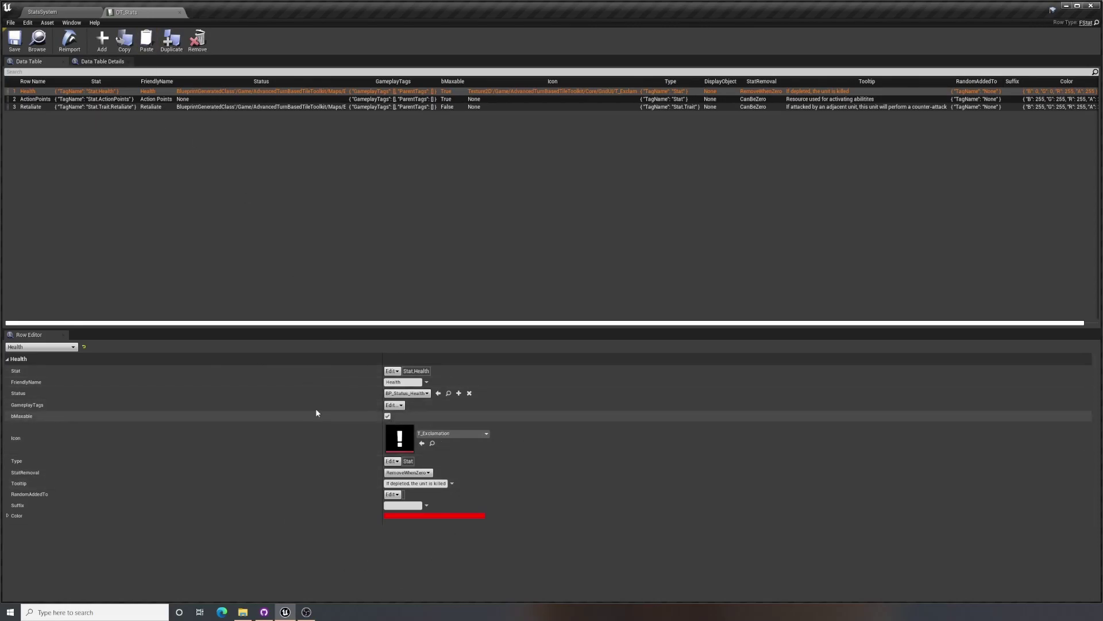
Open the DT_StatTags data table from the same Data folder and add a row named DamageMultiplier
left_click(64, 15)
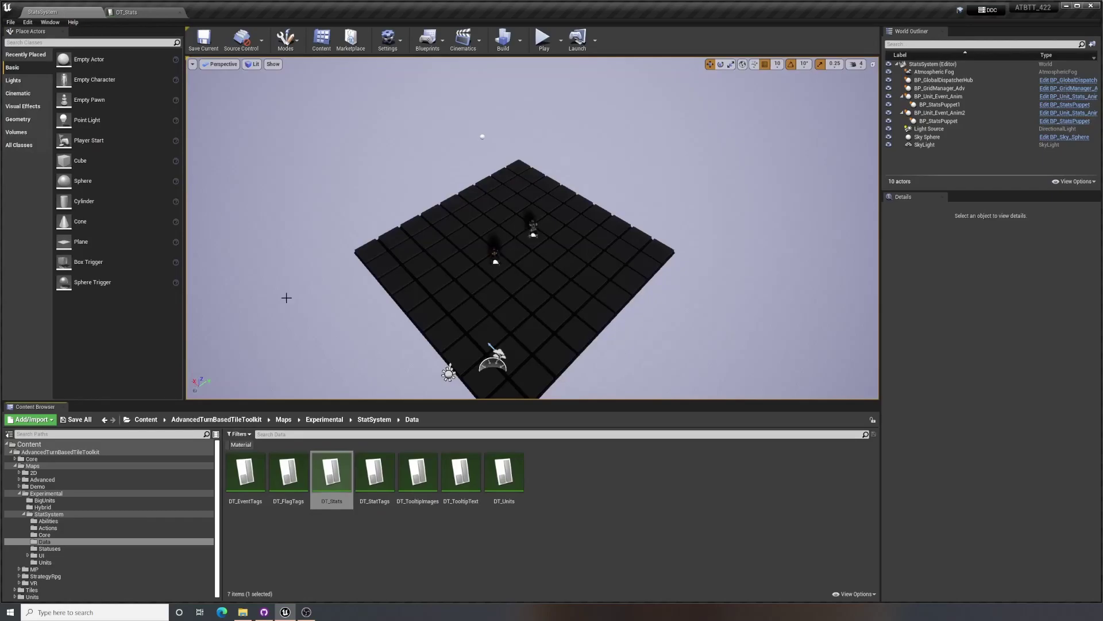
left_click(434, 566)
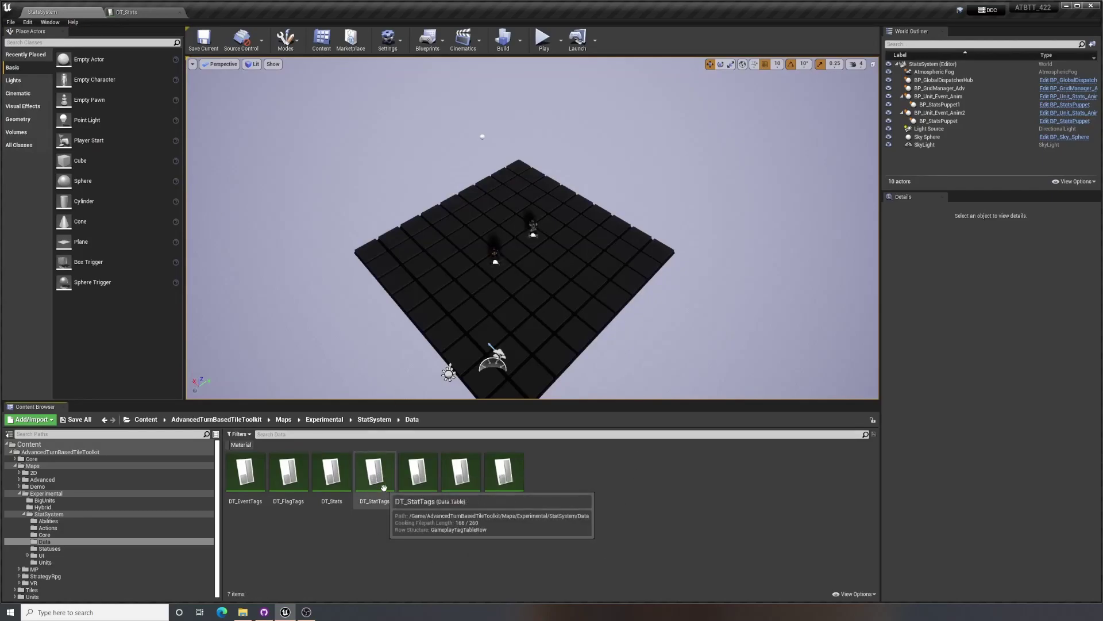
double_click(374, 472)
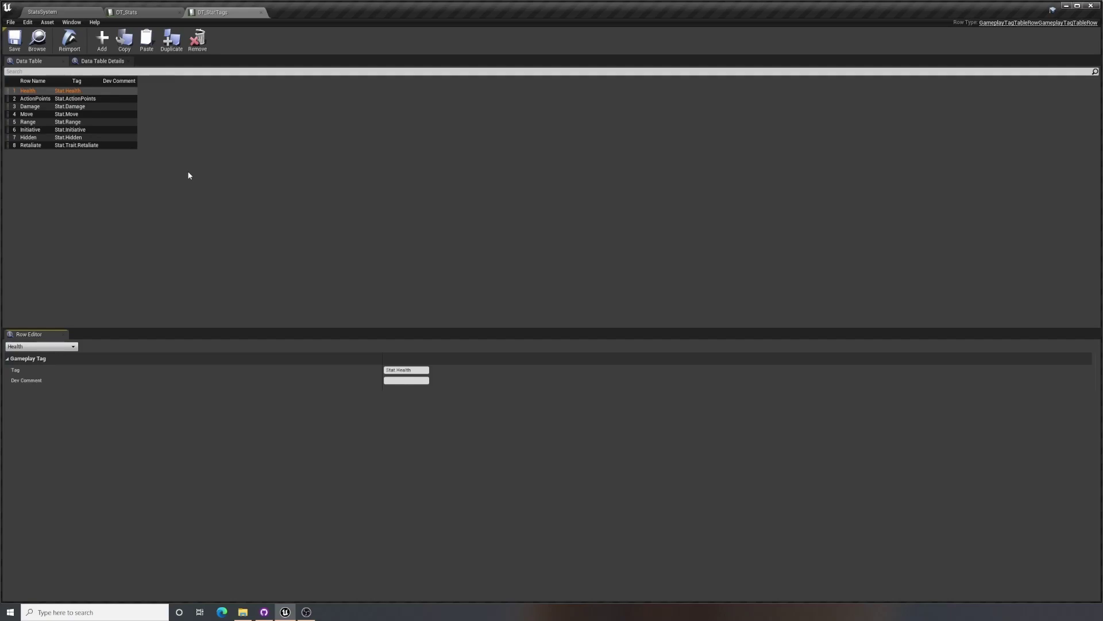
left_click(103, 46)
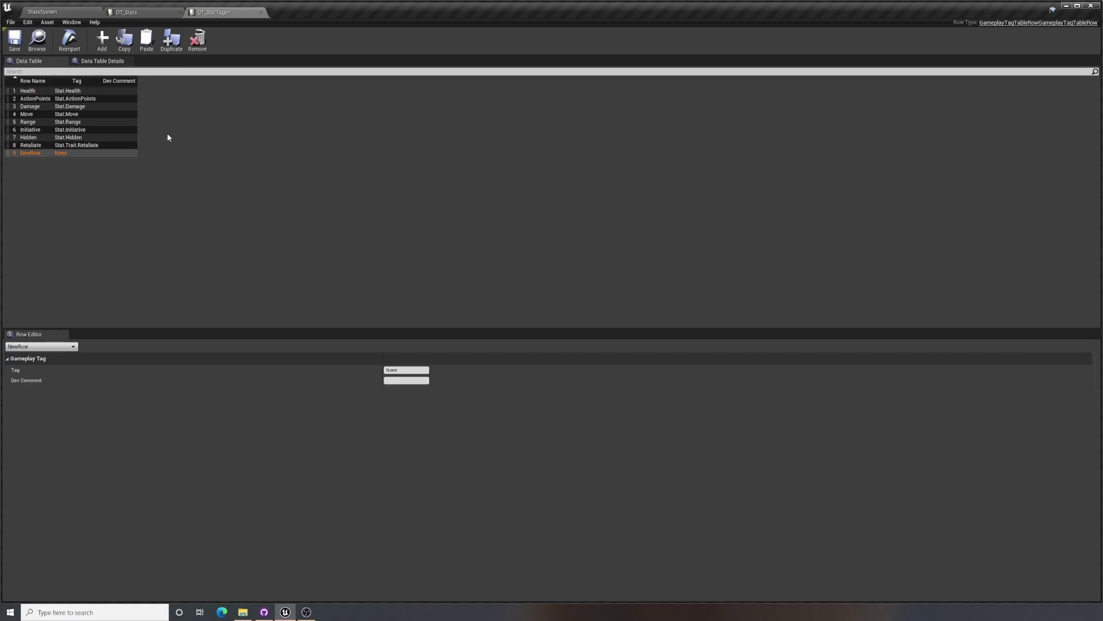
double_click(31, 153)
type("DamageMultiplier")
key("Return")
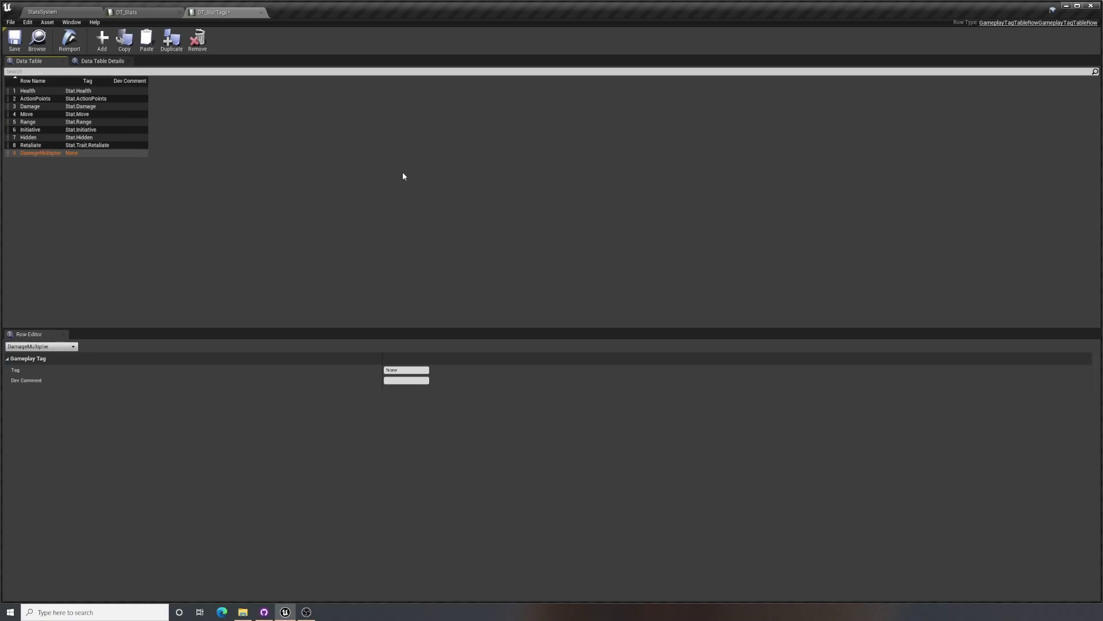
Set the DamageMultiplier row's tag to Stat.DamageMultiplier and save the data table
double_click(26, 153)
key("ctrl+c")
left_click(408, 371)
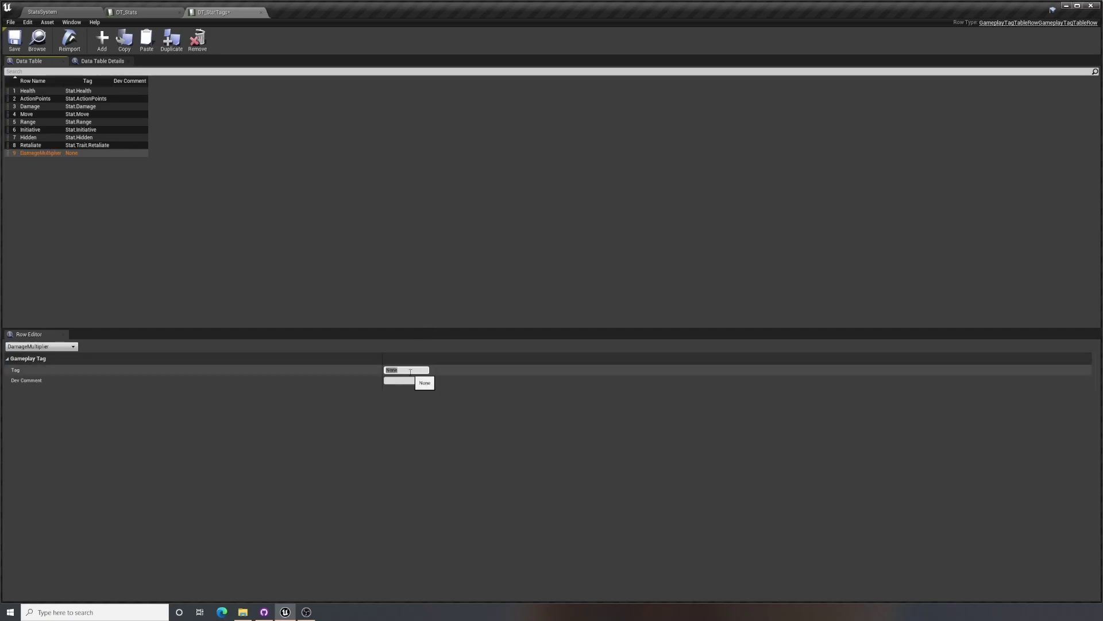
type("Stat.")
key("ctrl+v")
key("Return")
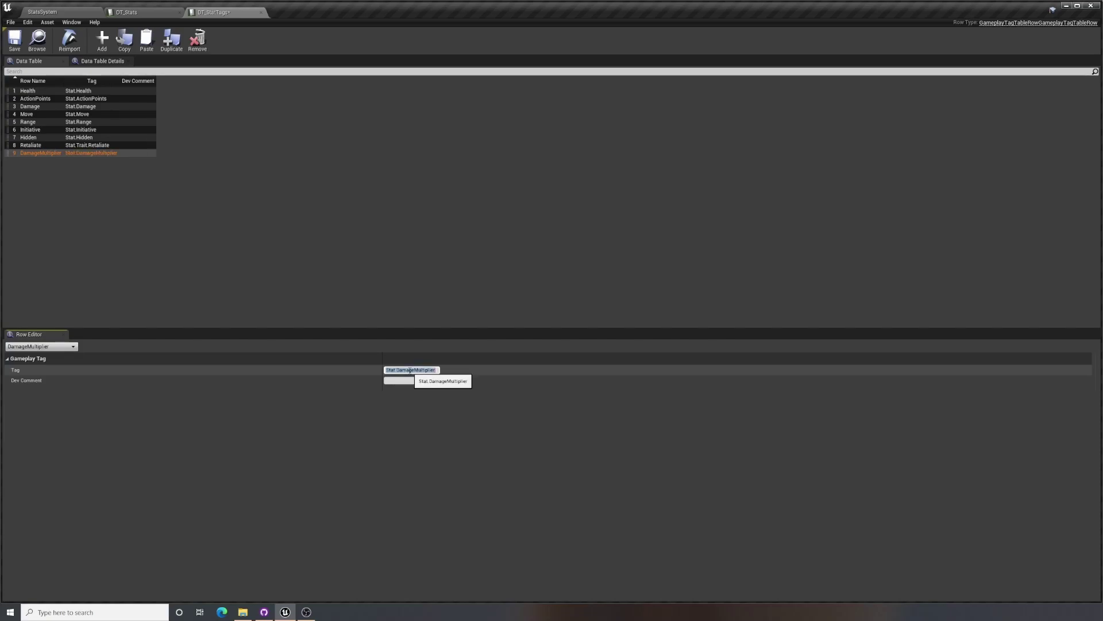
left_click(14, 40)
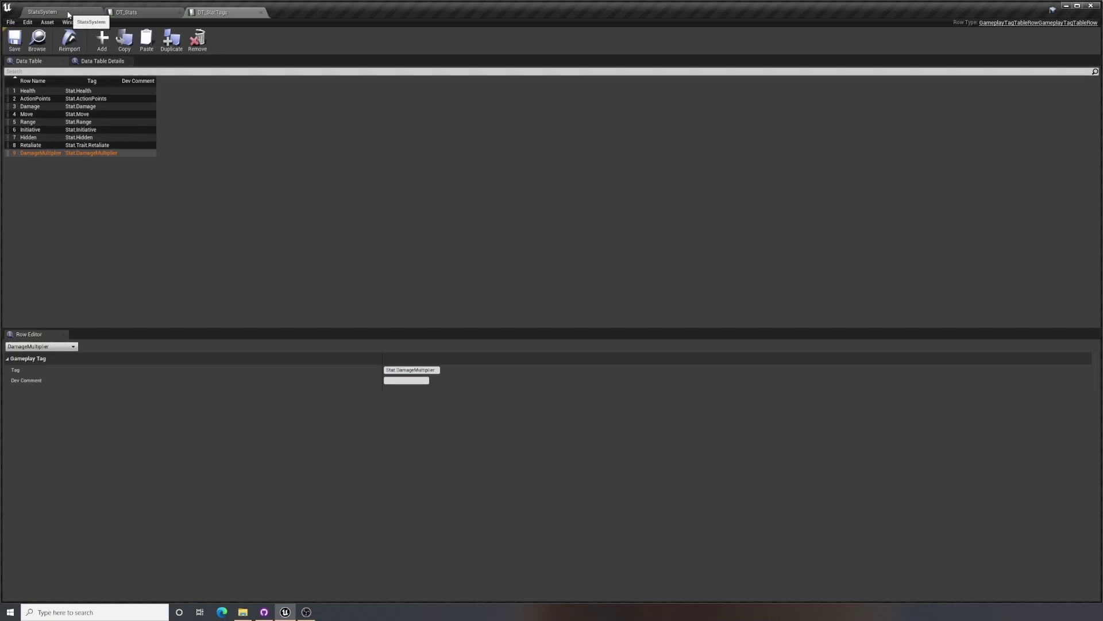
Return to the StatsSystem level, run it briefly to check the units, and stop the play session
left_click(46, 12)
left_click(544, 39)
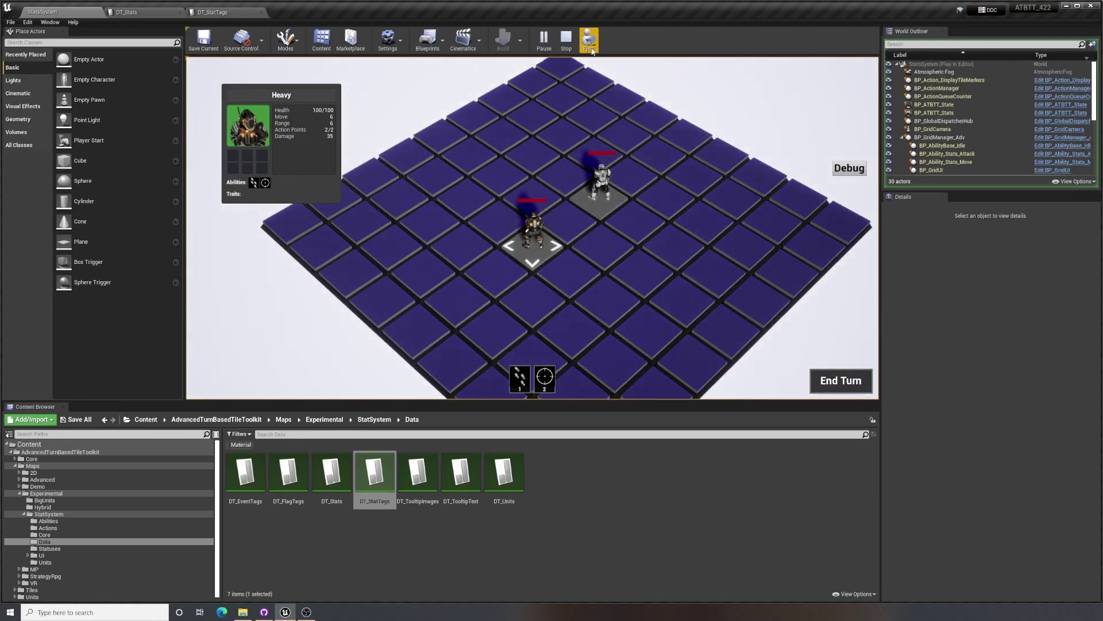
left_click(566, 39)
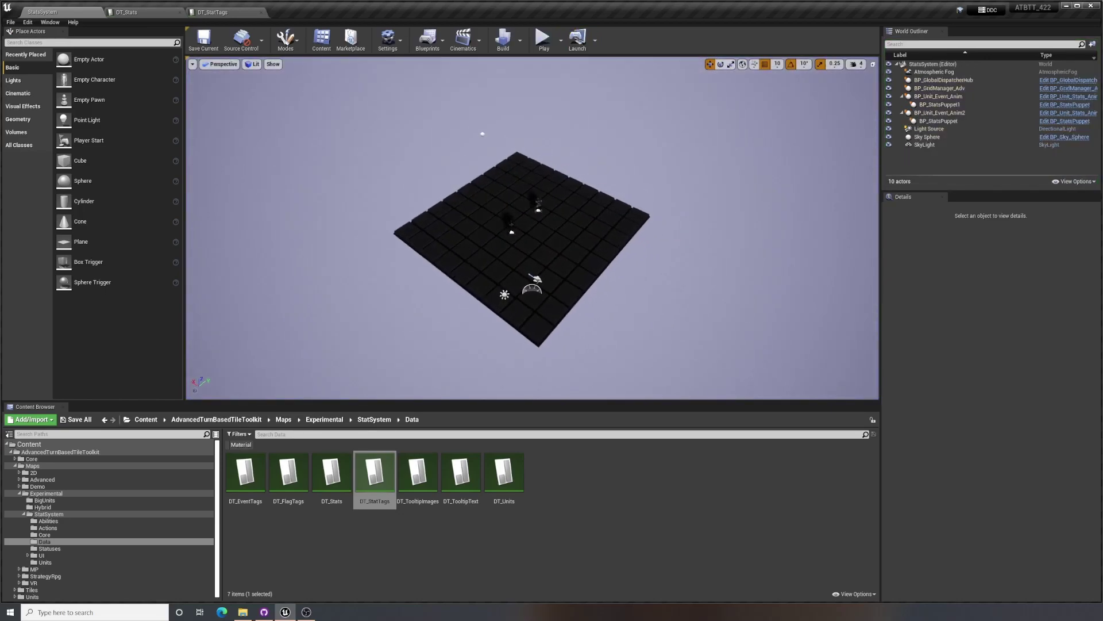
Get a closer view of the two units on the grid and open the DT_Units data table to review its rows
right_click_drag(532, 228, 532, 207)
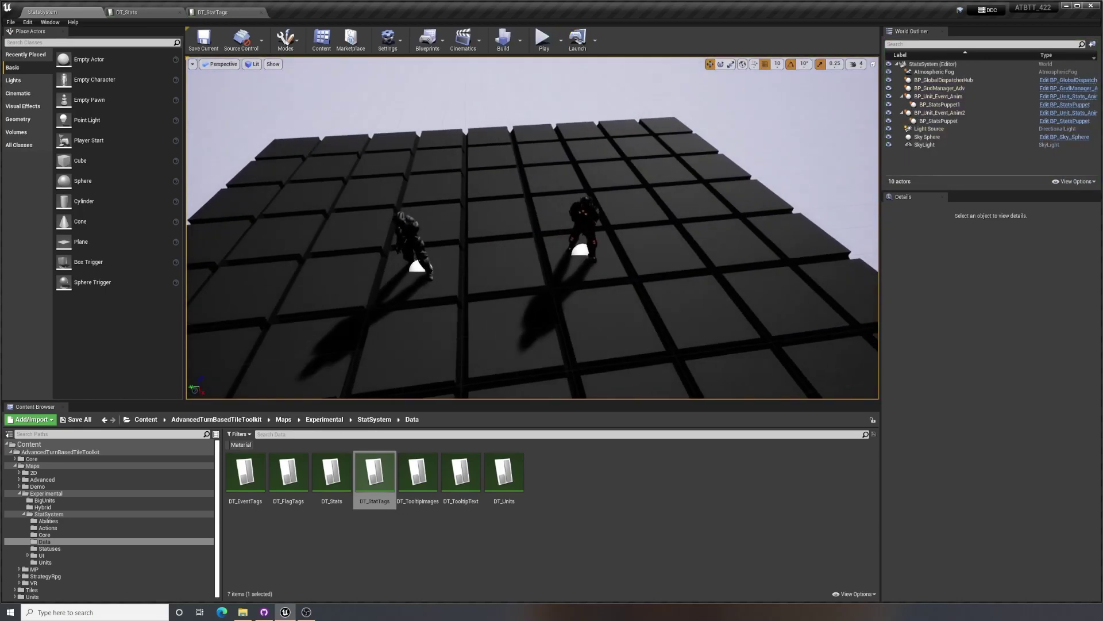
left_click(552, 483)
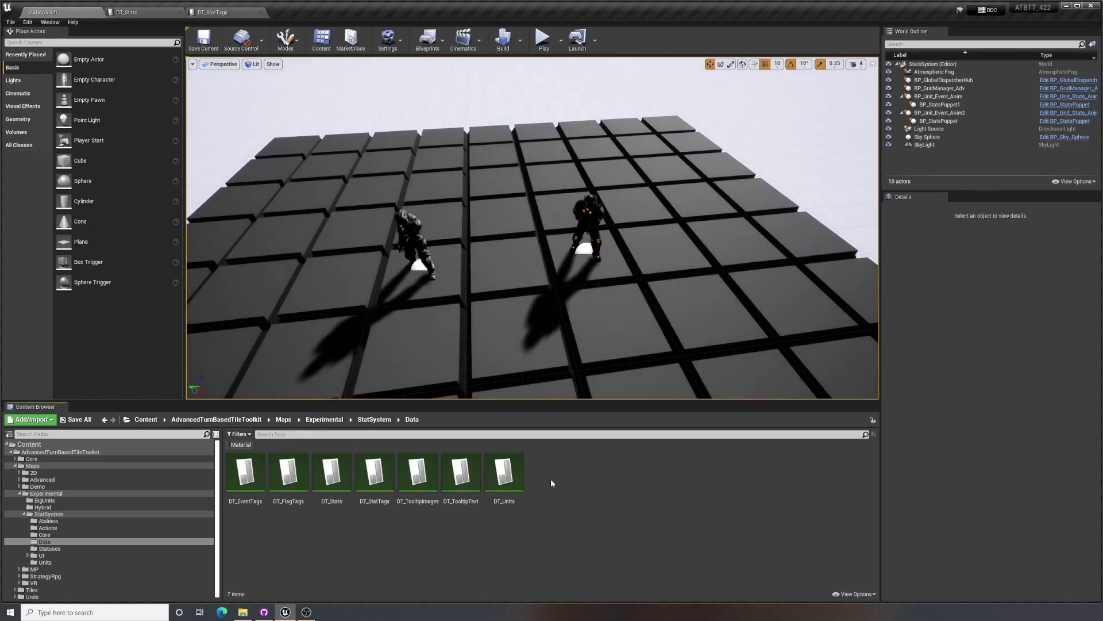
double_click(513, 487)
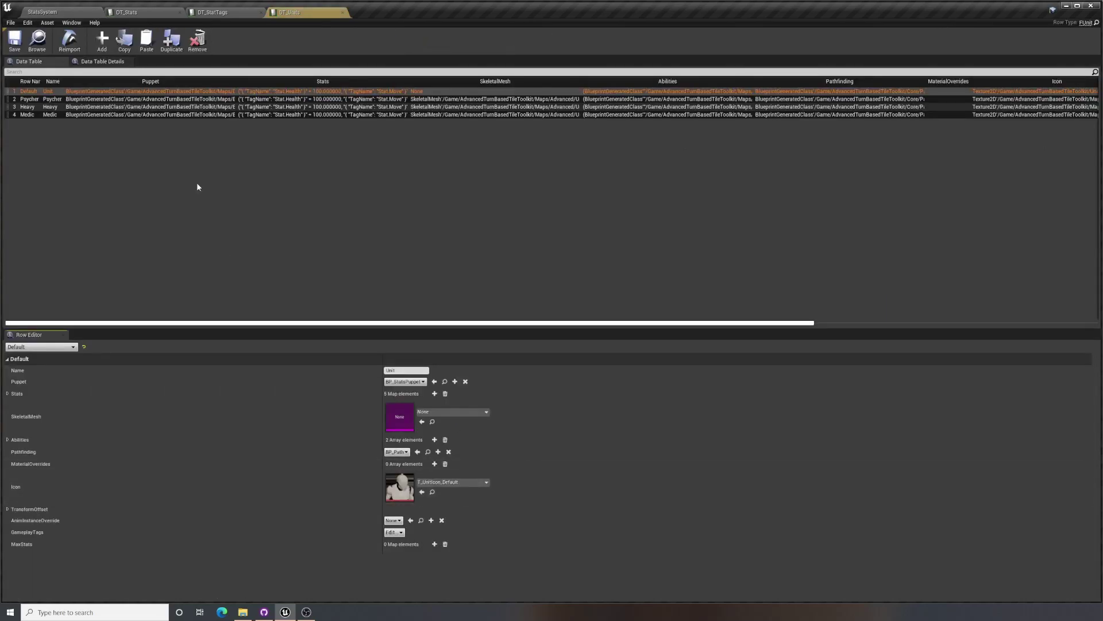
Return to the StatsSystem level, filter the unit's details by "data", and check the Unit Data Row of both placed units
left_click(60, 12)
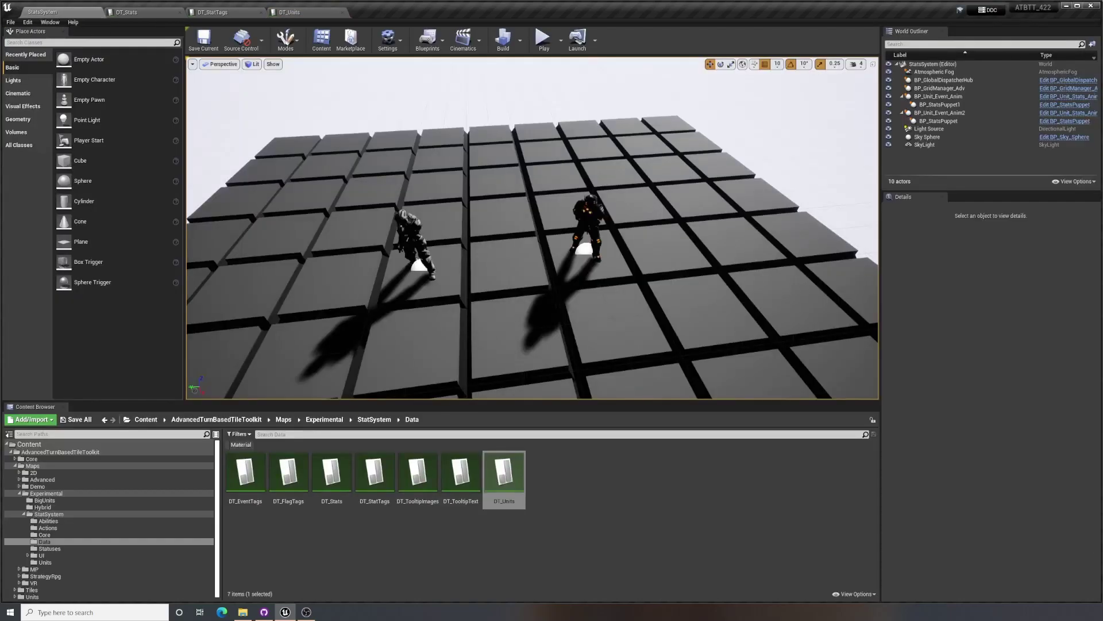
left_click(1013, 282)
type("data")
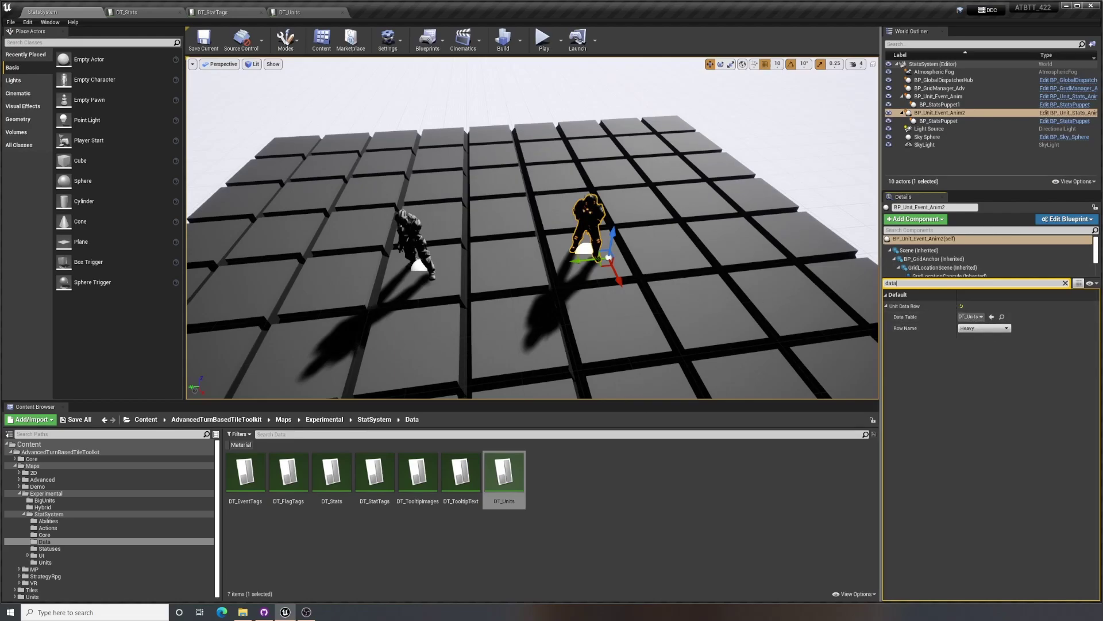
left_click(413, 241)
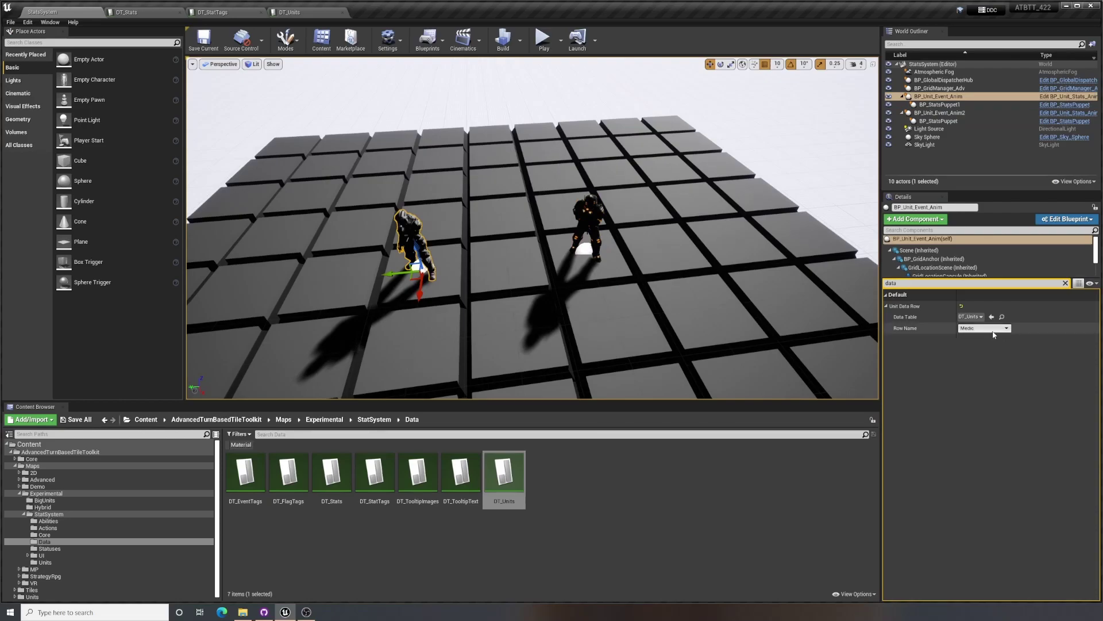
Browse to the StatSystem Units folder and examine the BP_Unit_Stats, BP_Unit_Stats_Anim and BP_StatsPuppet blueprints
left_click(386, 419)
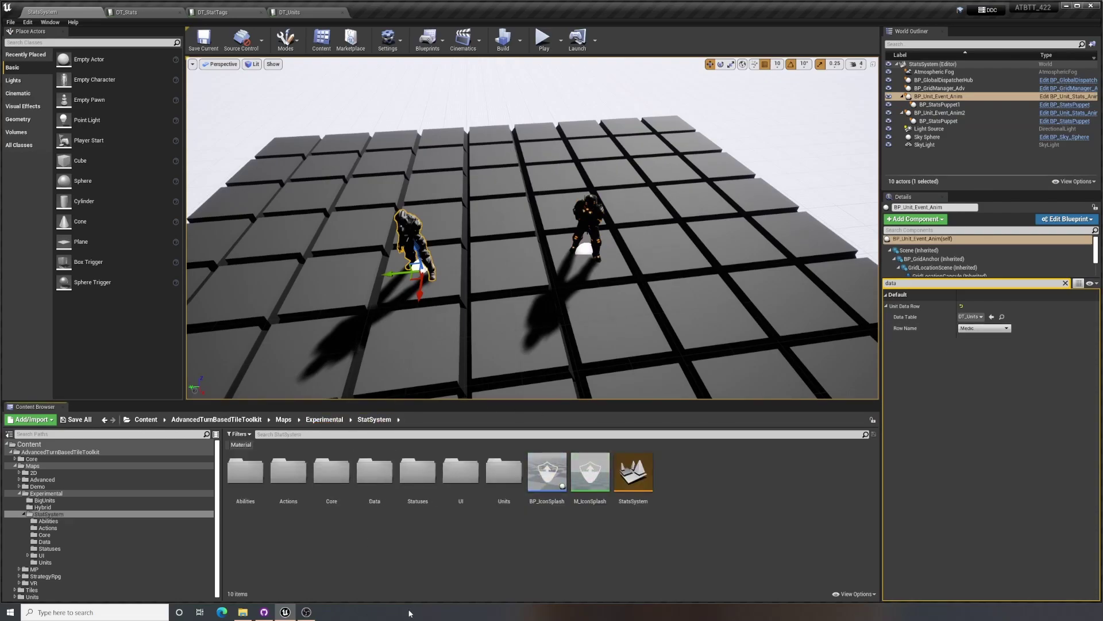
double_click(504, 475)
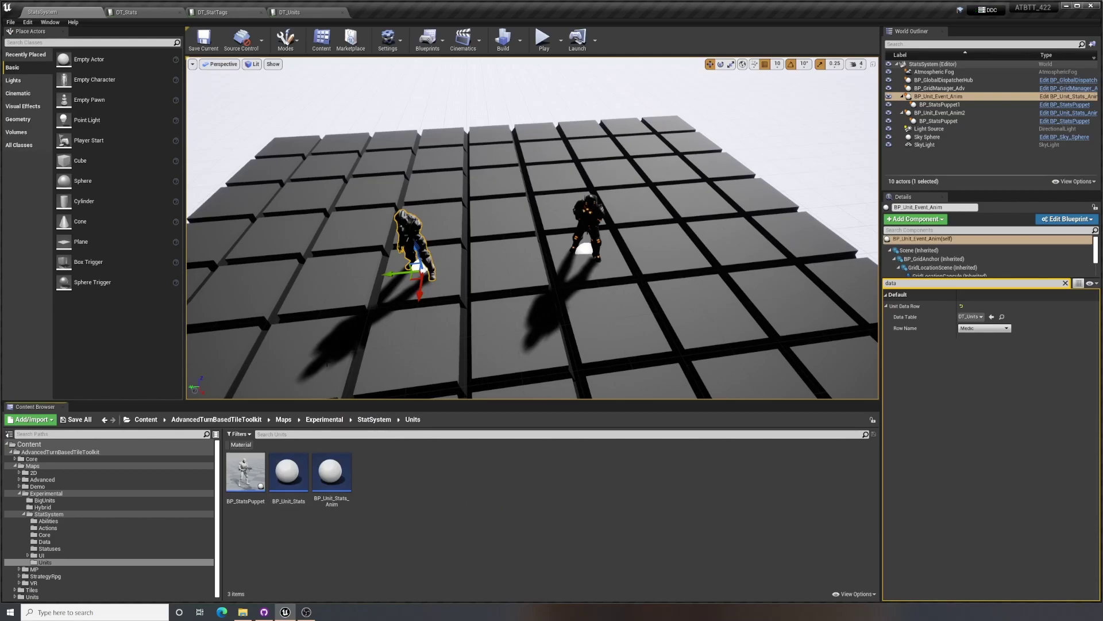
left_click(287, 476)
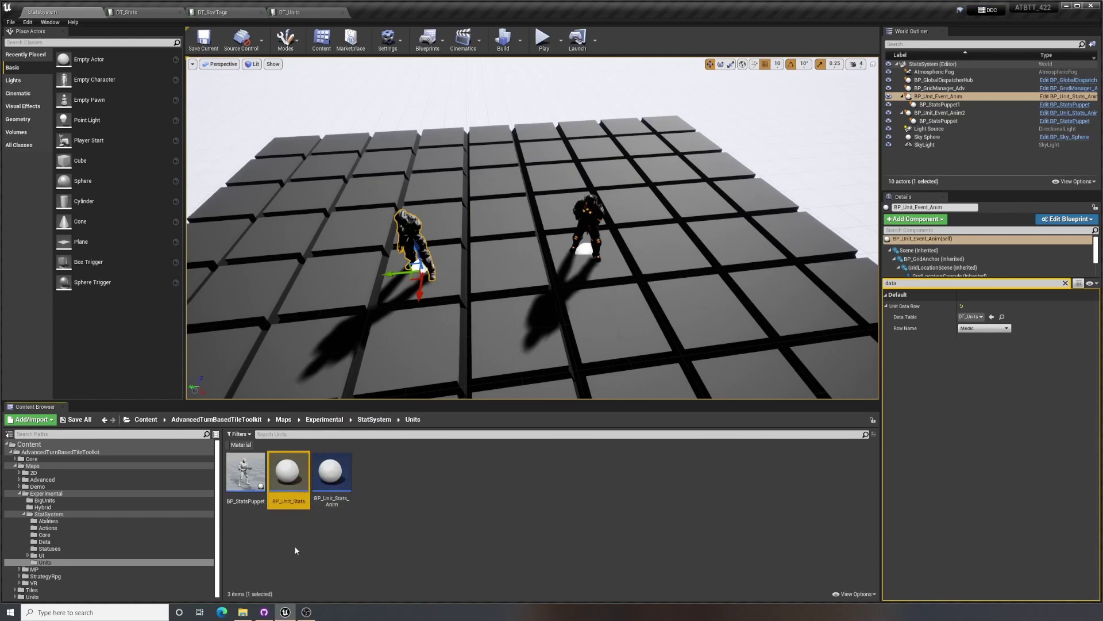
left_click(296, 550)
left_click(344, 474)
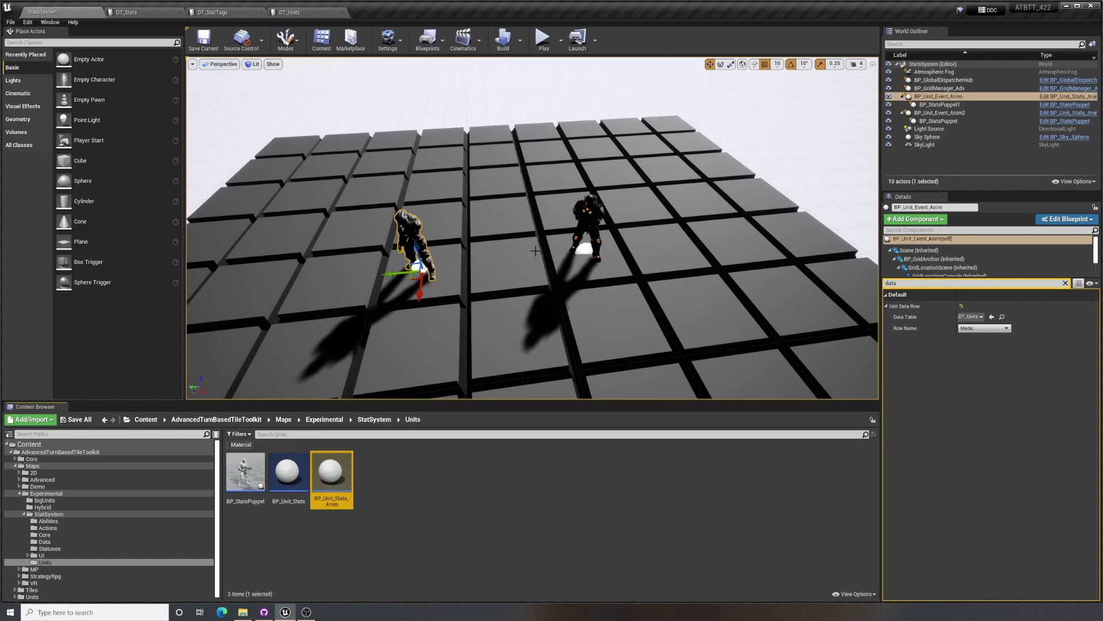
left_click(460, 490)
left_click(245, 474)
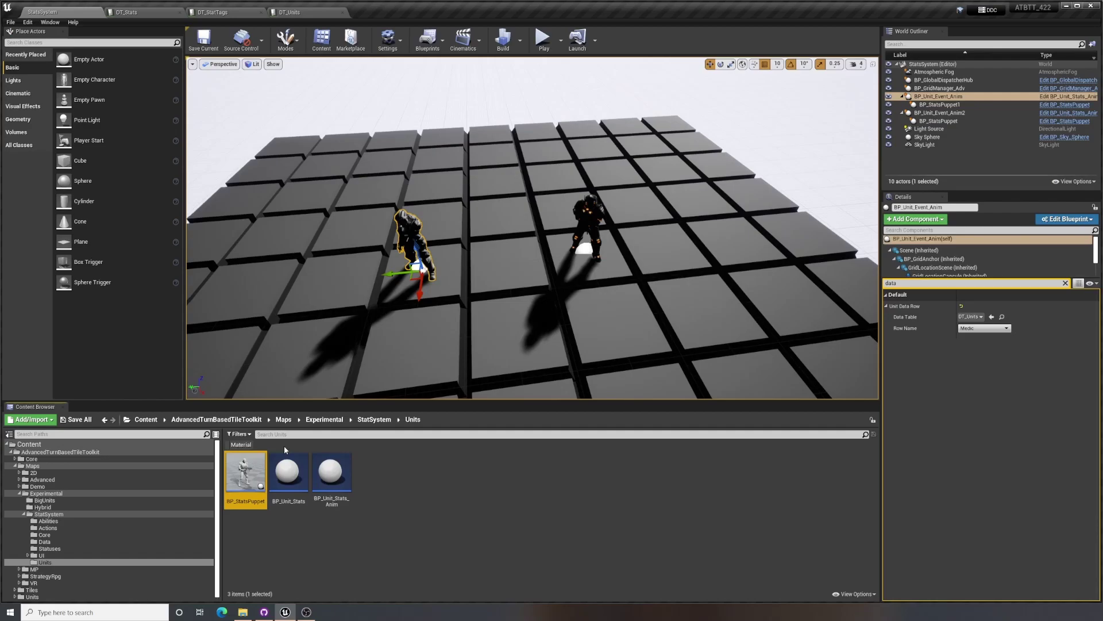
Reopen DT_Units from the StatSystem Data folder, select the Heavy row, and expand its Stats map elements
left_click(374, 419)
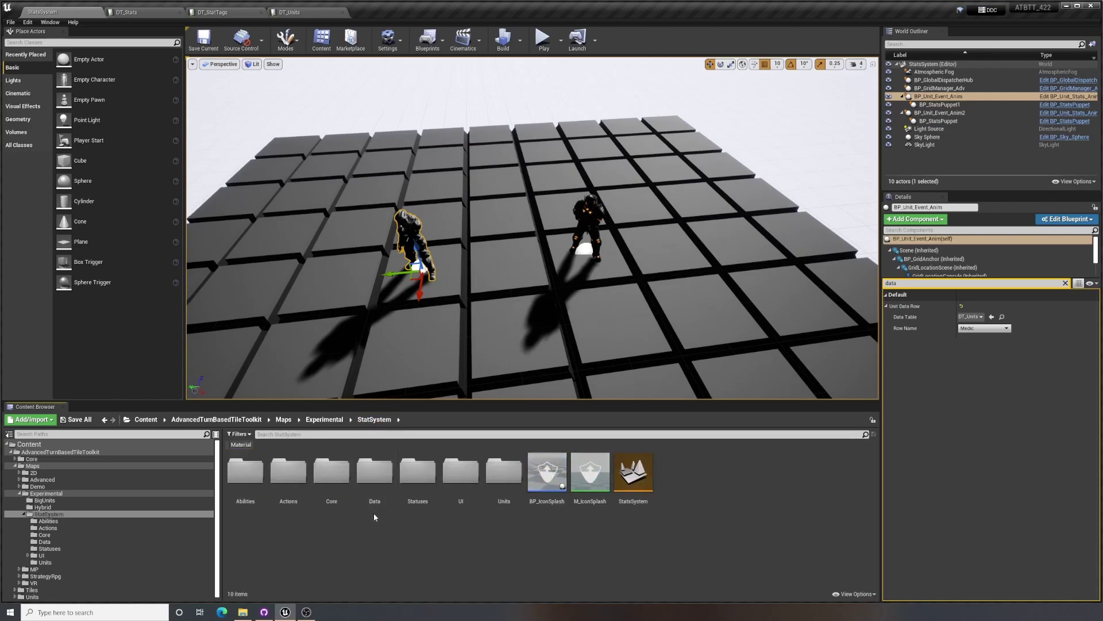
double_click(374, 473)
double_click(504, 486)
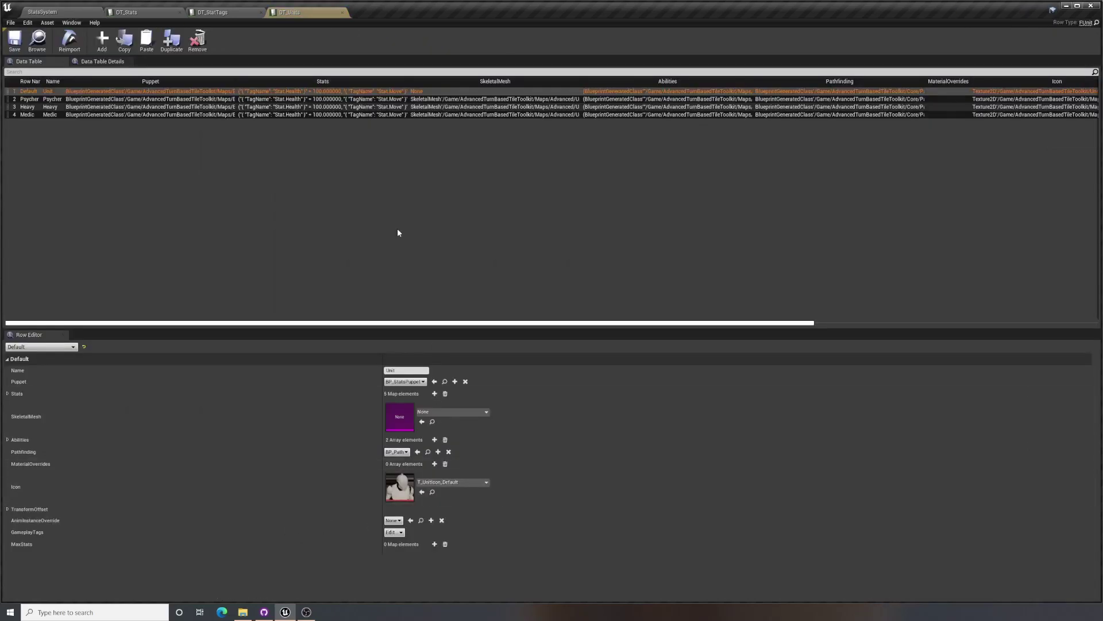
left_click(40, 106)
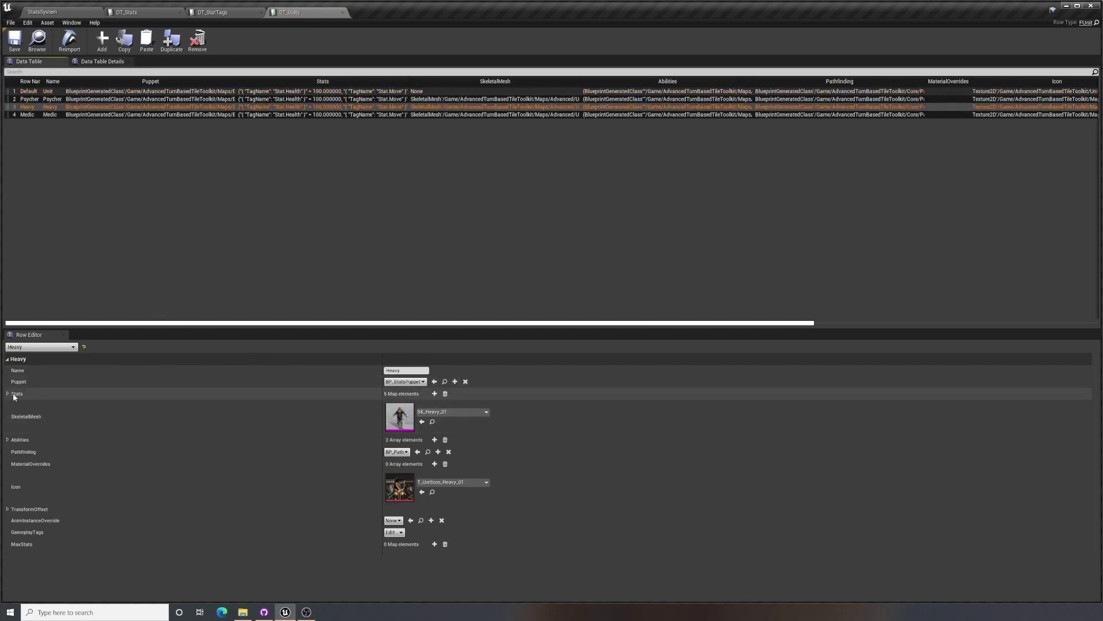
left_click(56, 394)
left_click(15, 406)
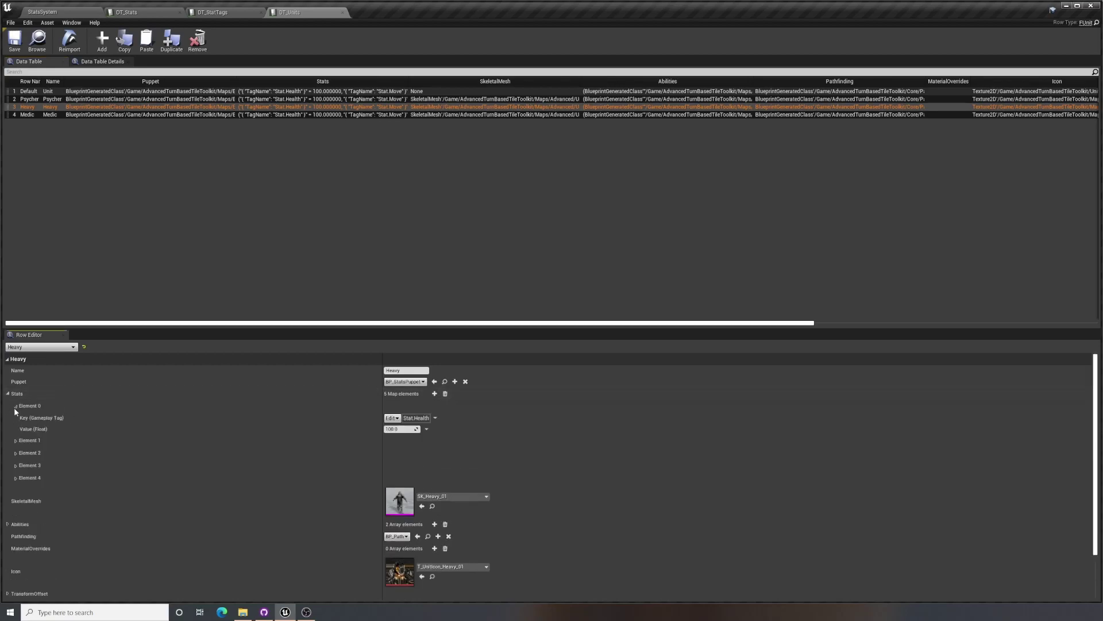
left_click(16, 440)
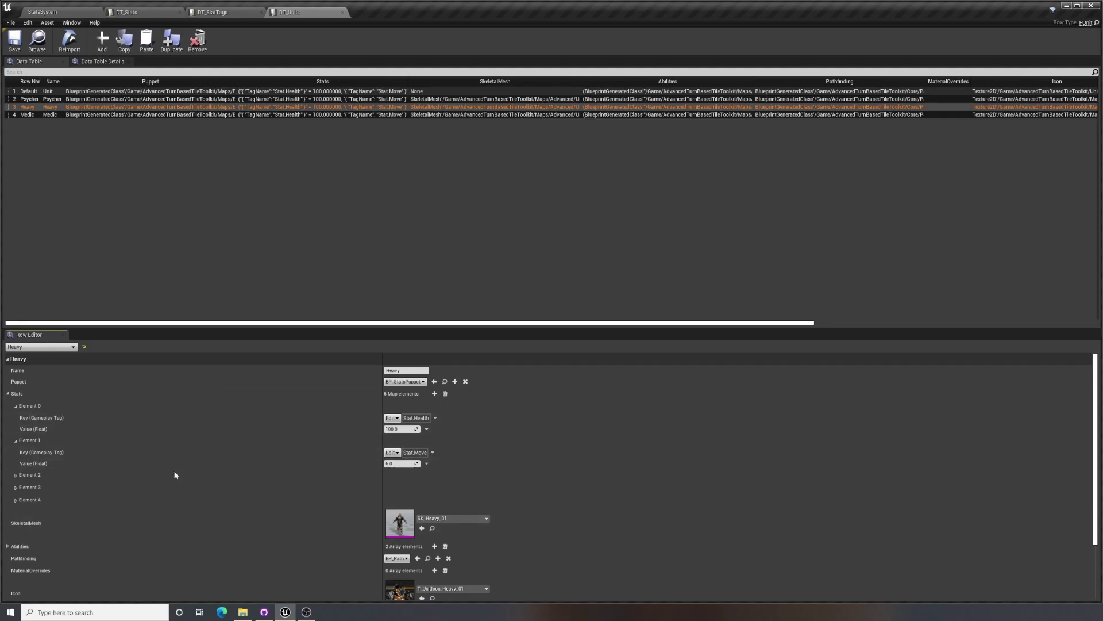
Add a new element to the Heavy row's Stats map and assign it the Stat.DamageMultiplier tag
left_click(434, 394)
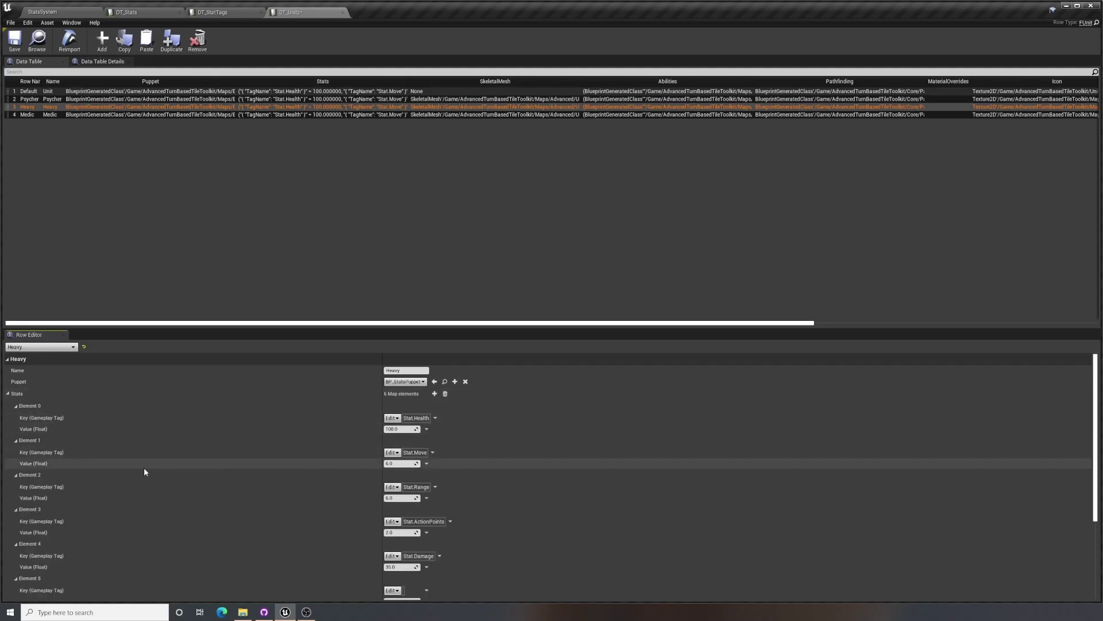
scroll(144, 467, "down", 5)
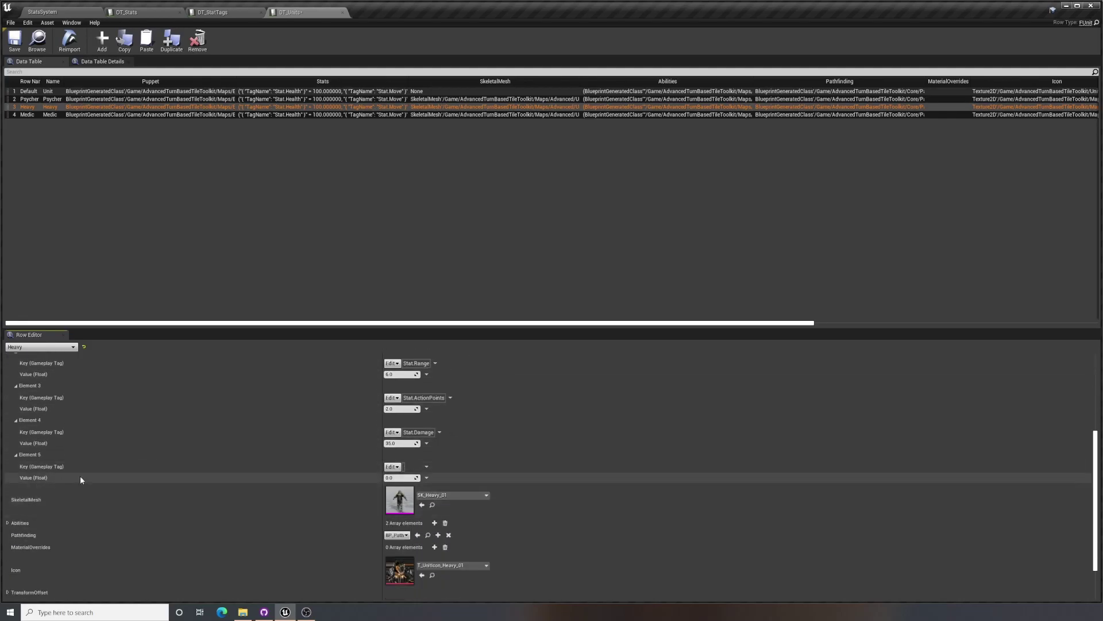
left_click(427, 466)
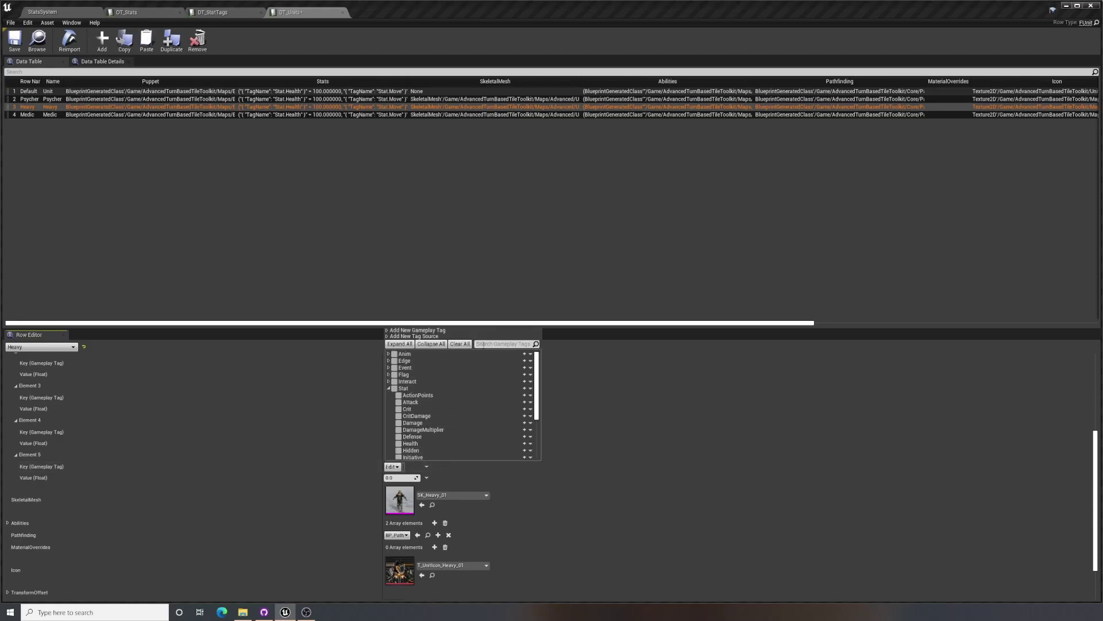
type("mult")
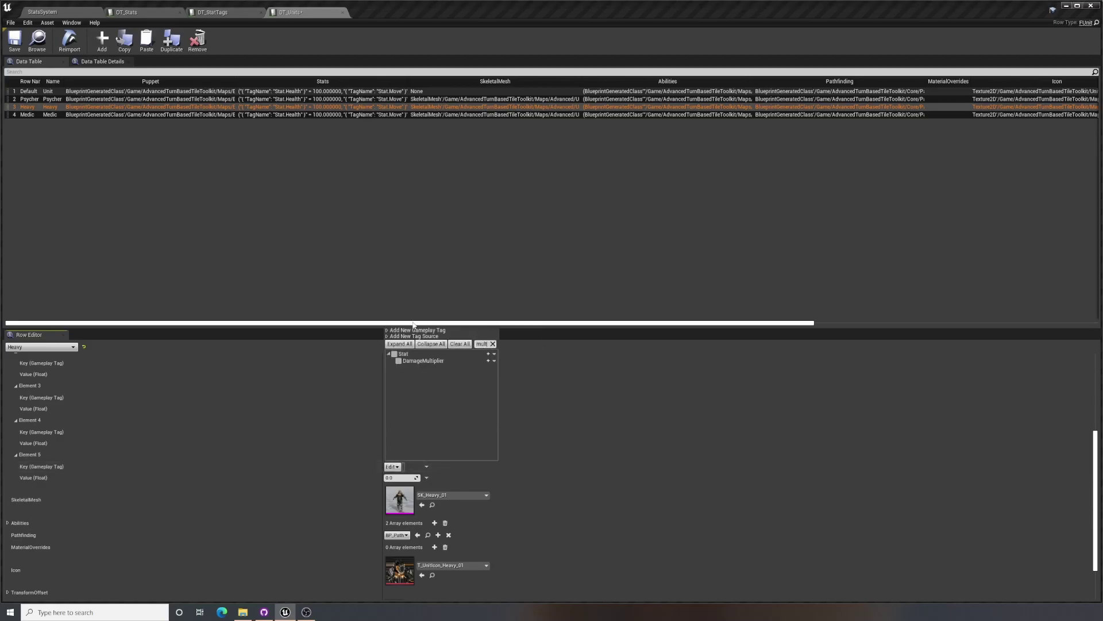
left_click(398, 361)
Set the Heavy row's DamageMultiplier value to 2.0 and save the DT_Units data table
left_click(408, 478)
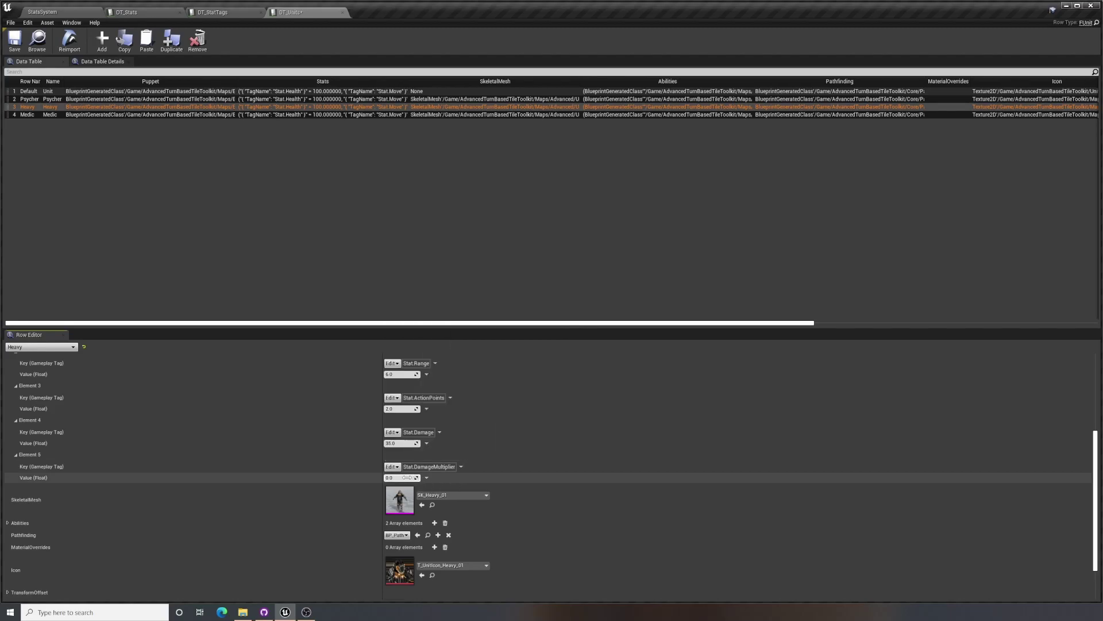
scroll(610, 481, "up", 5)
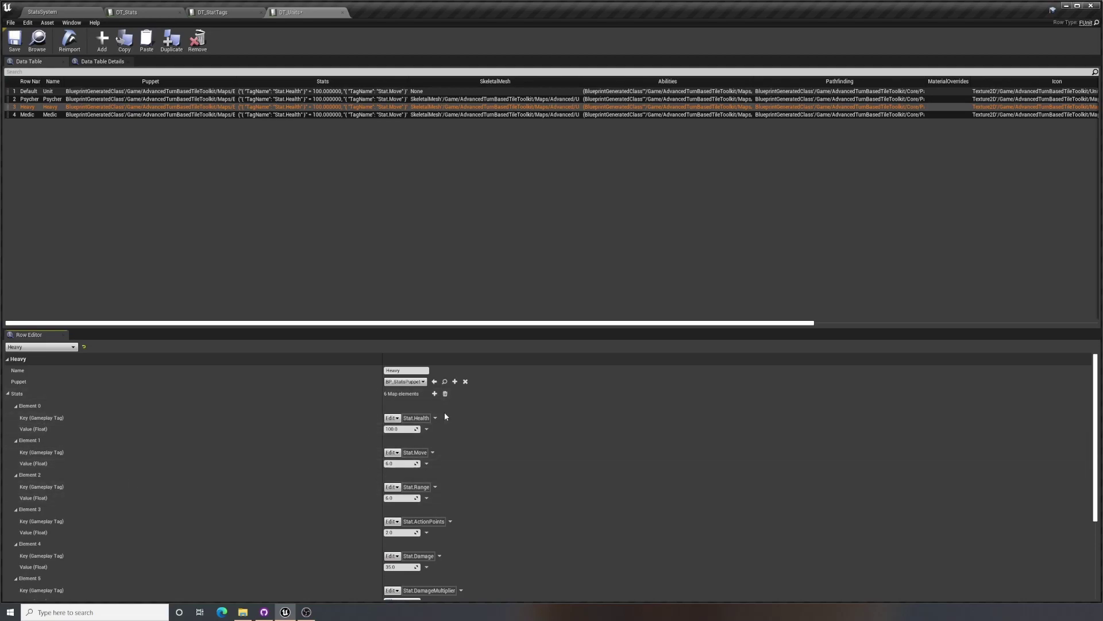
scroll(339, 431, "down", 6)
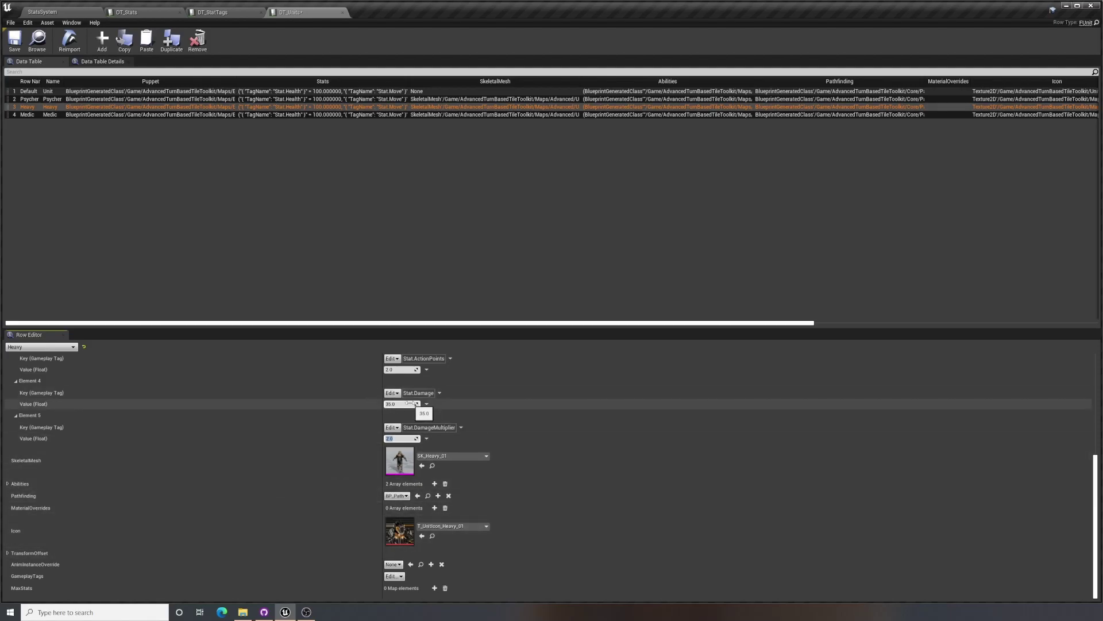
scroll(574, 460, "up", 5)
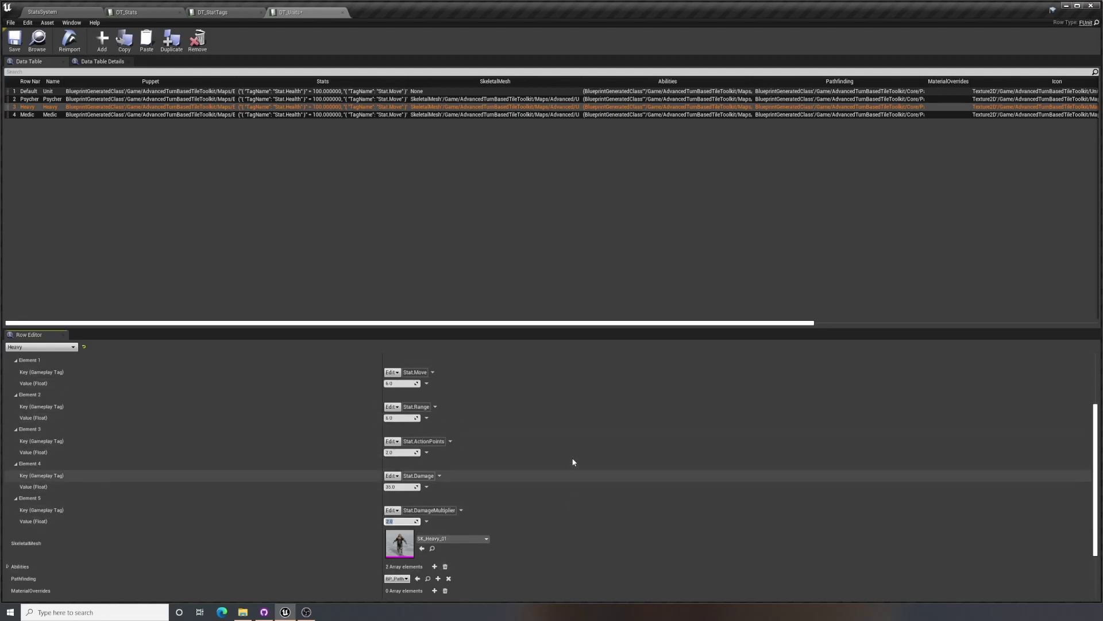
left_click(14, 38)
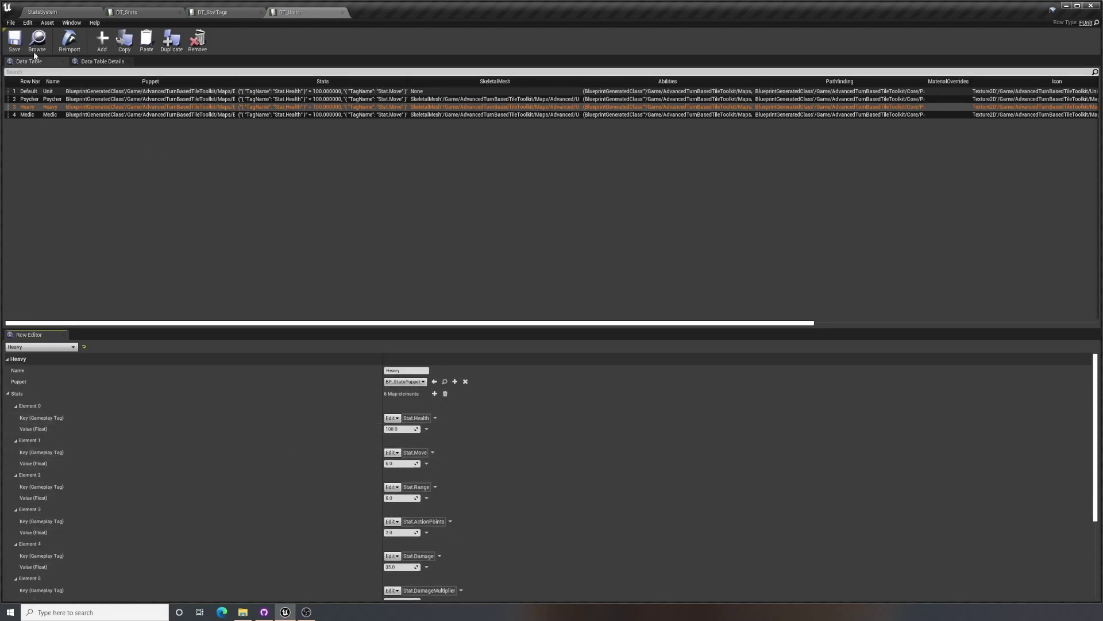
Play the StatsSystem level, check the Heavy unit's stat panel for DamageMultiplier, and stop the play session
left_click(62, 12)
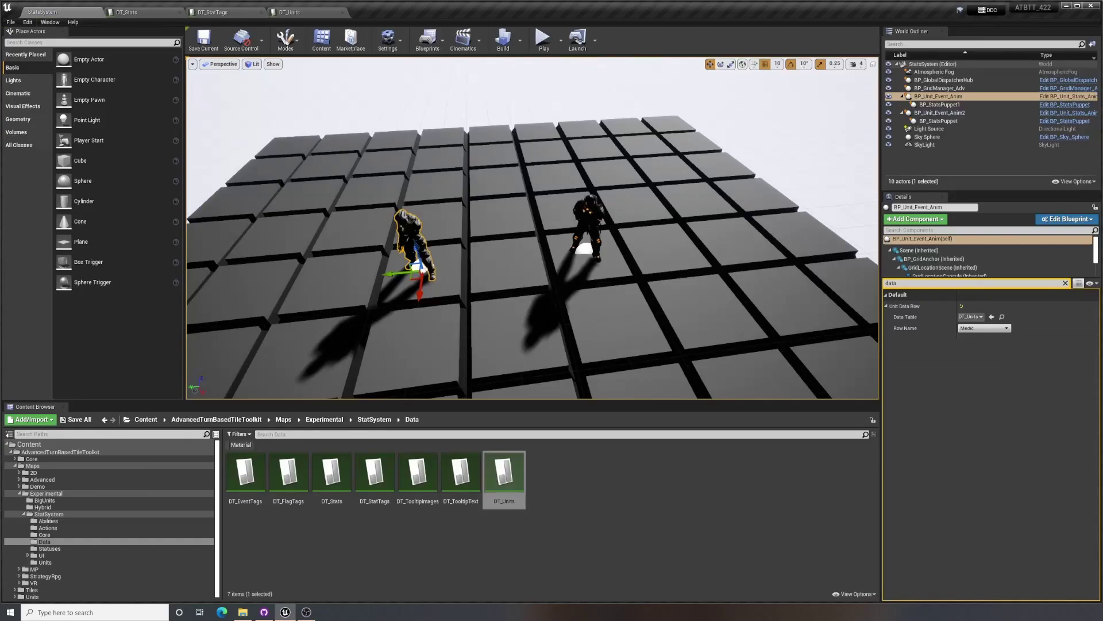
left_click(543, 38)
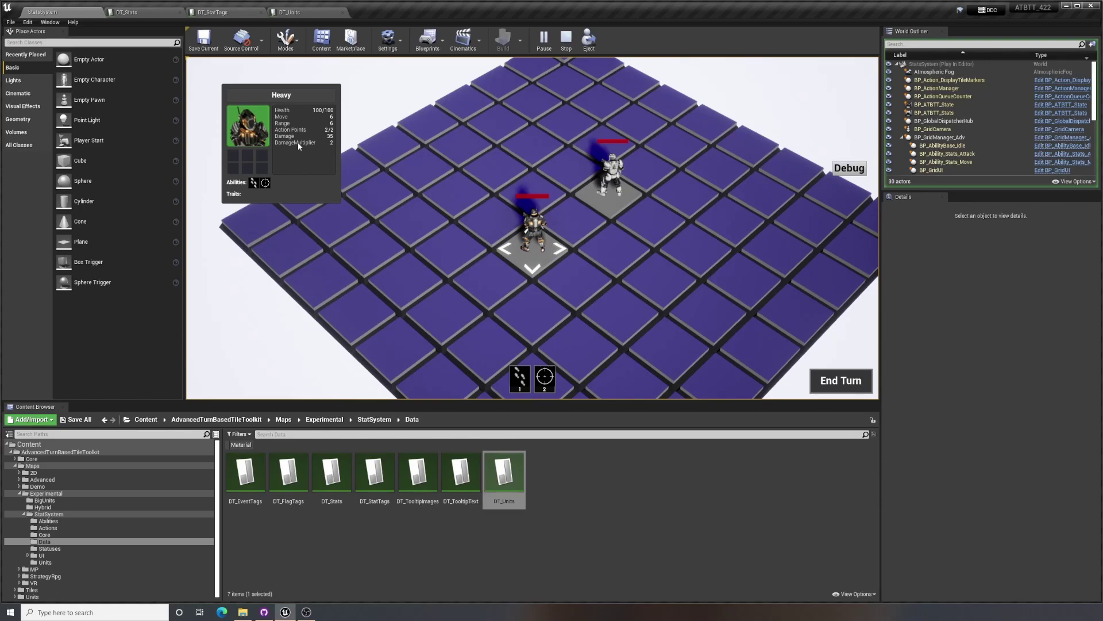
left_click(567, 38)
Compare the DamageMultiplier row in DT_StatTags with the stat entries in DT_Stats, and return to the StatsSystem level
left_click(221, 12)
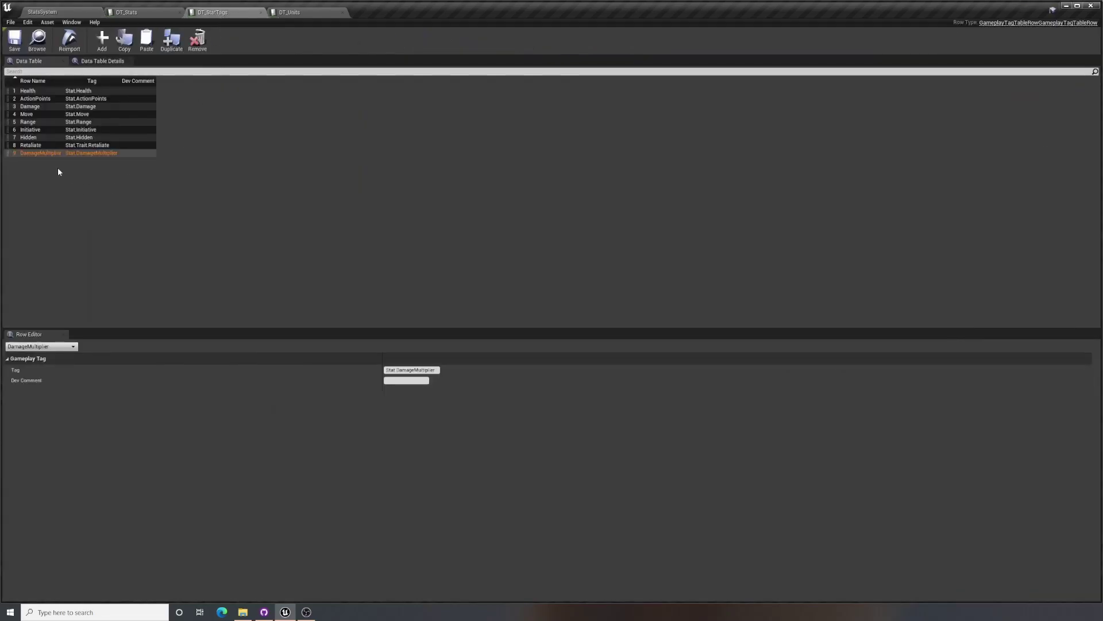
left_click(152, 11)
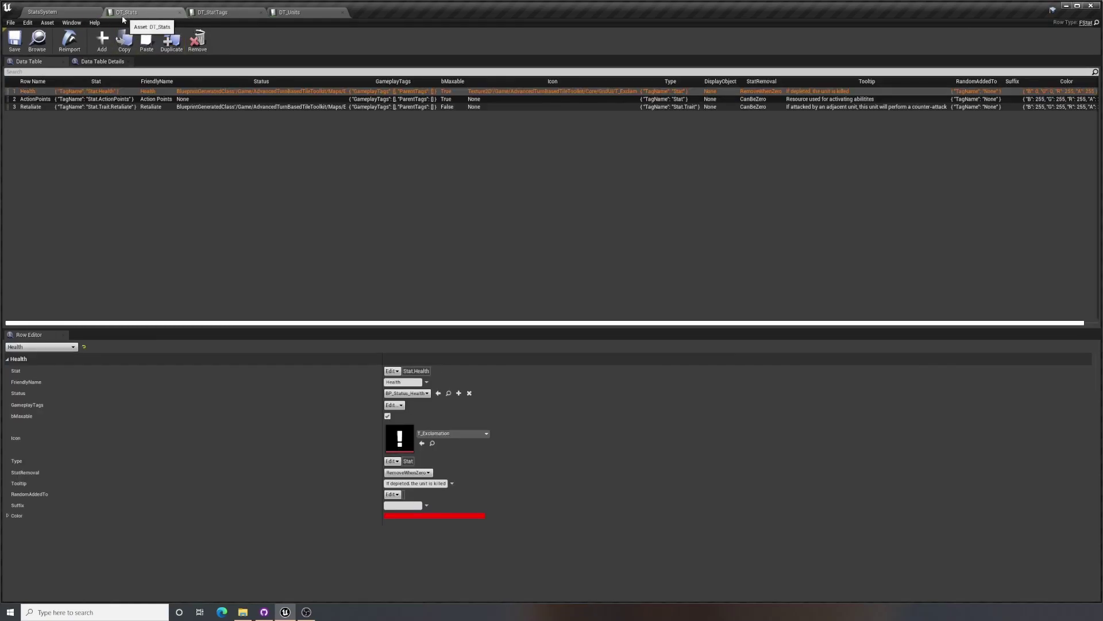
left_click(240, 11)
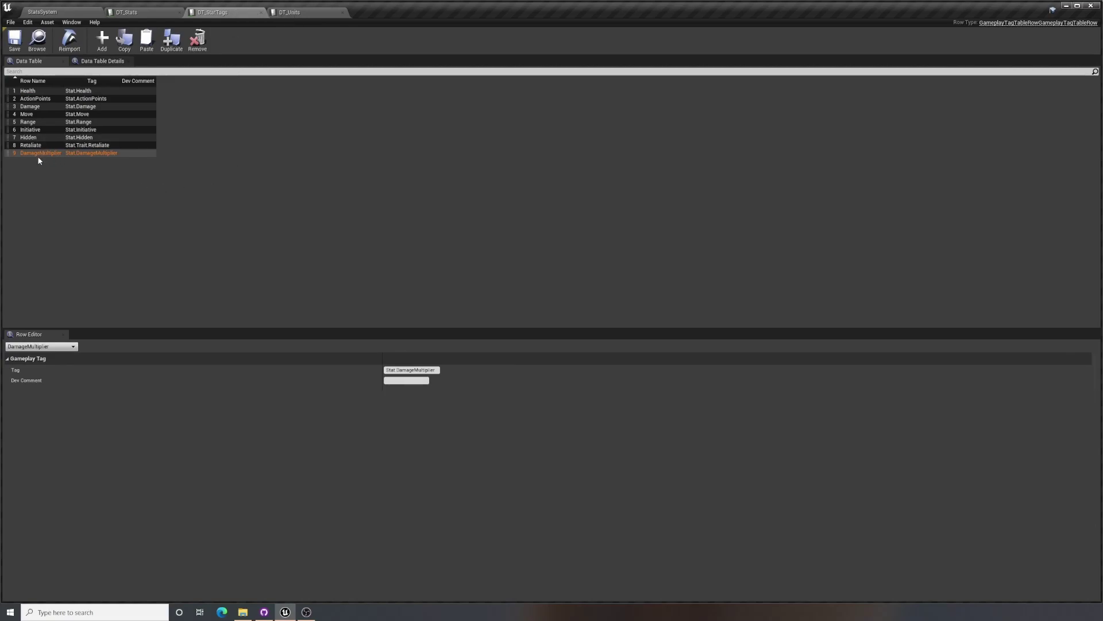
double_click(54, 153)
left_click(73, 159)
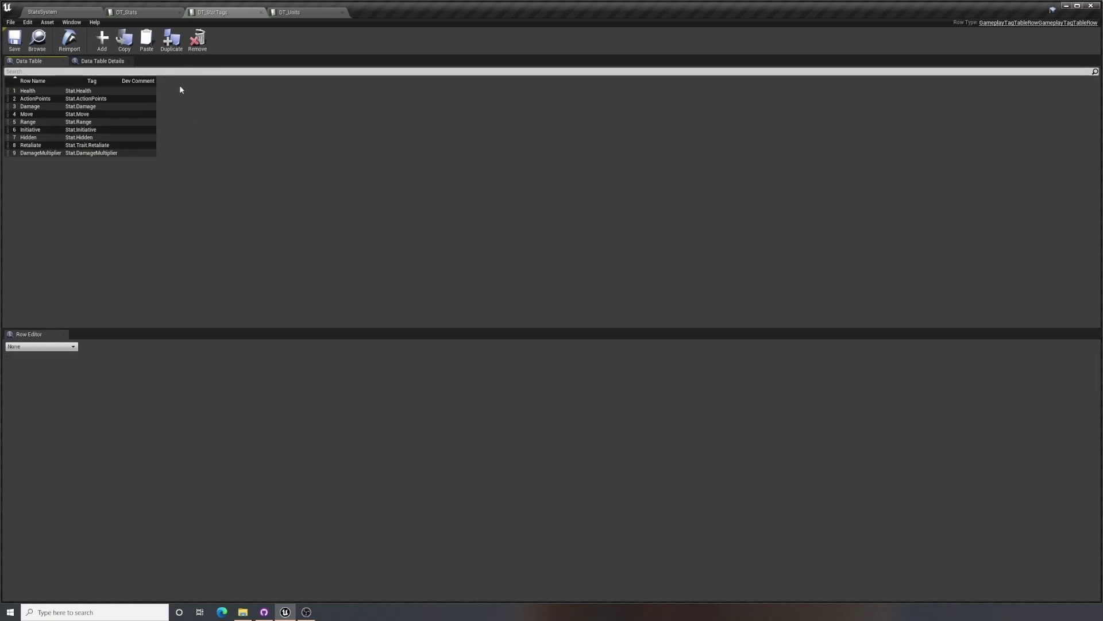
left_click(143, 14)
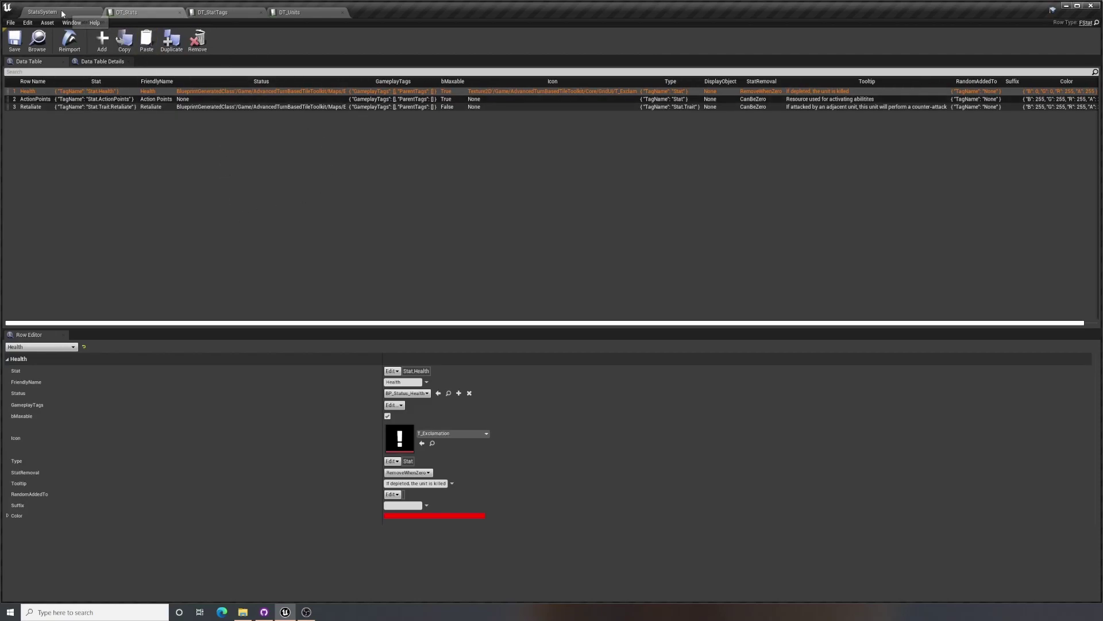
left_click(215, 12)
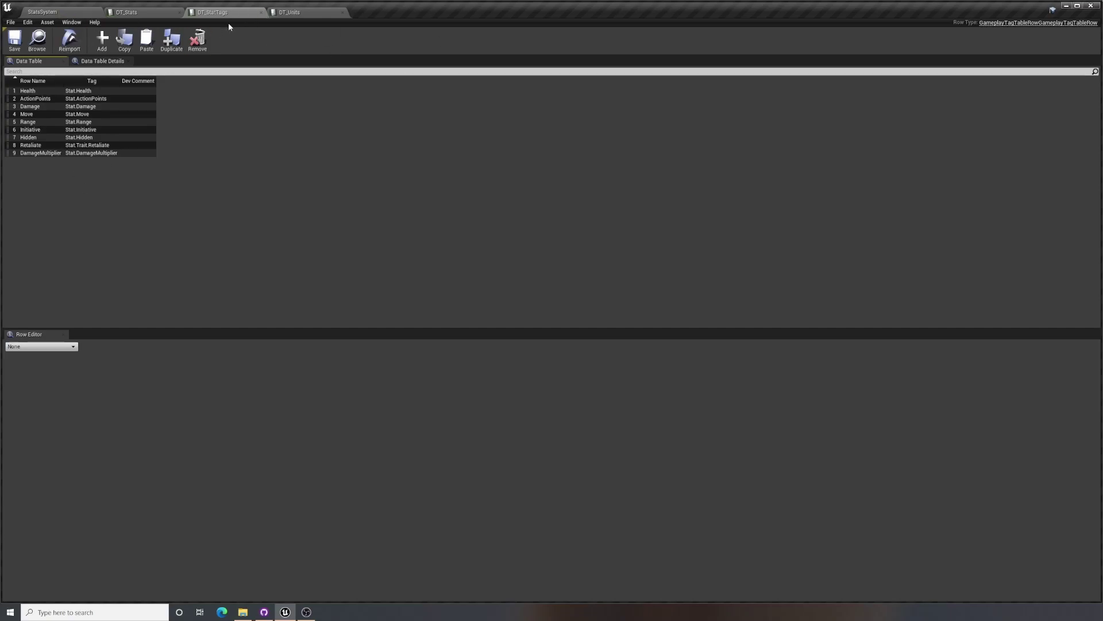
left_click(170, 13)
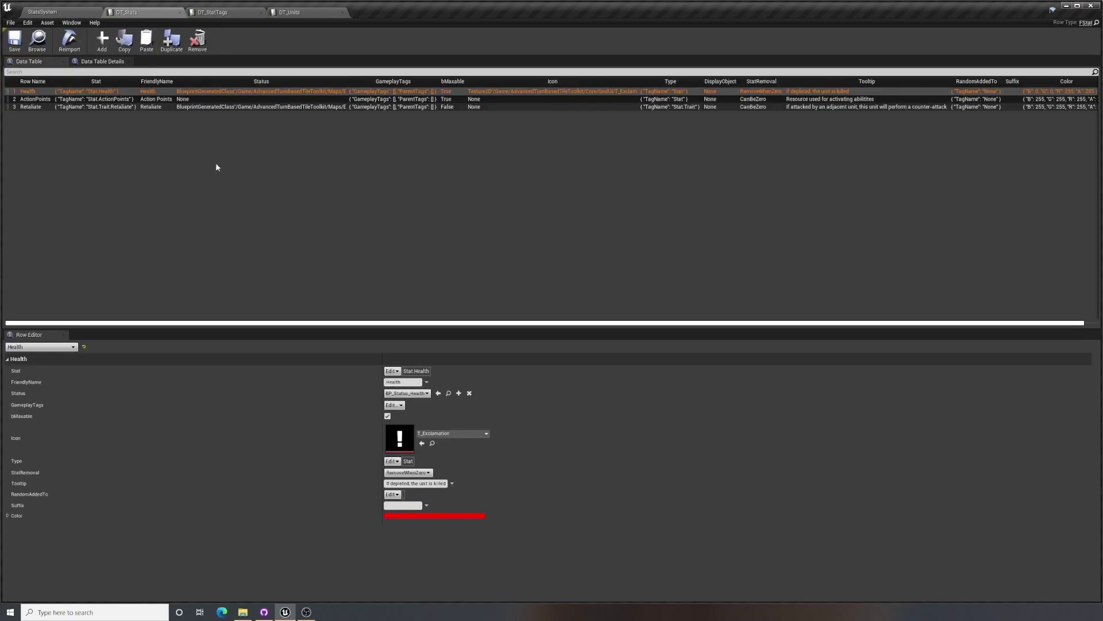
left_click(67, 17)
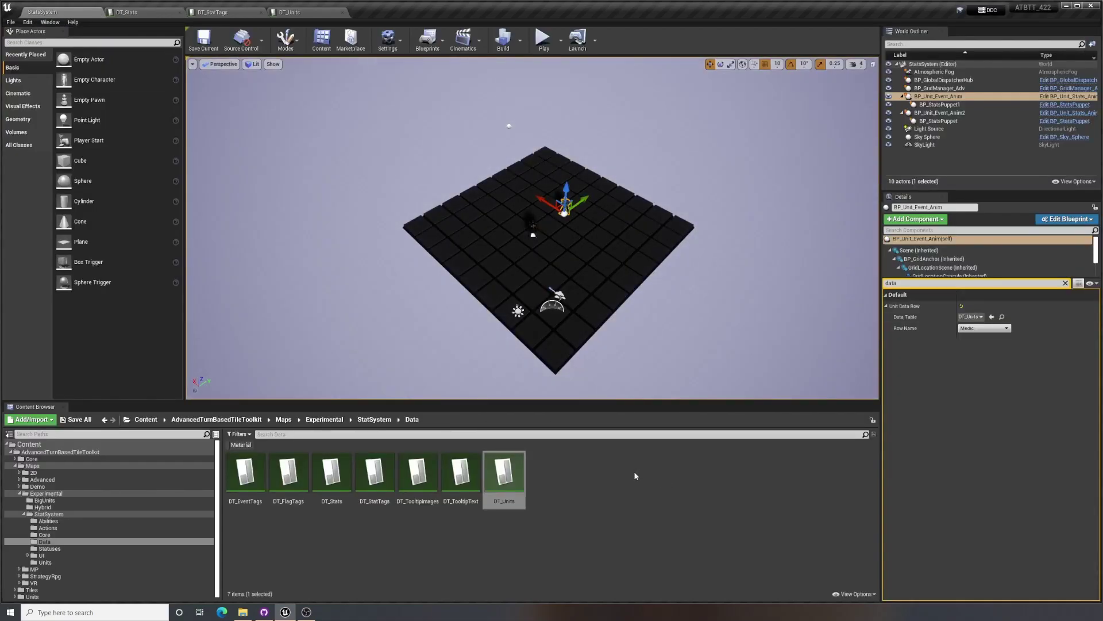
Open the BP_Ability_Stats_Attack blueprint from the StatSystem map's Abilities folder
left_click(374, 419)
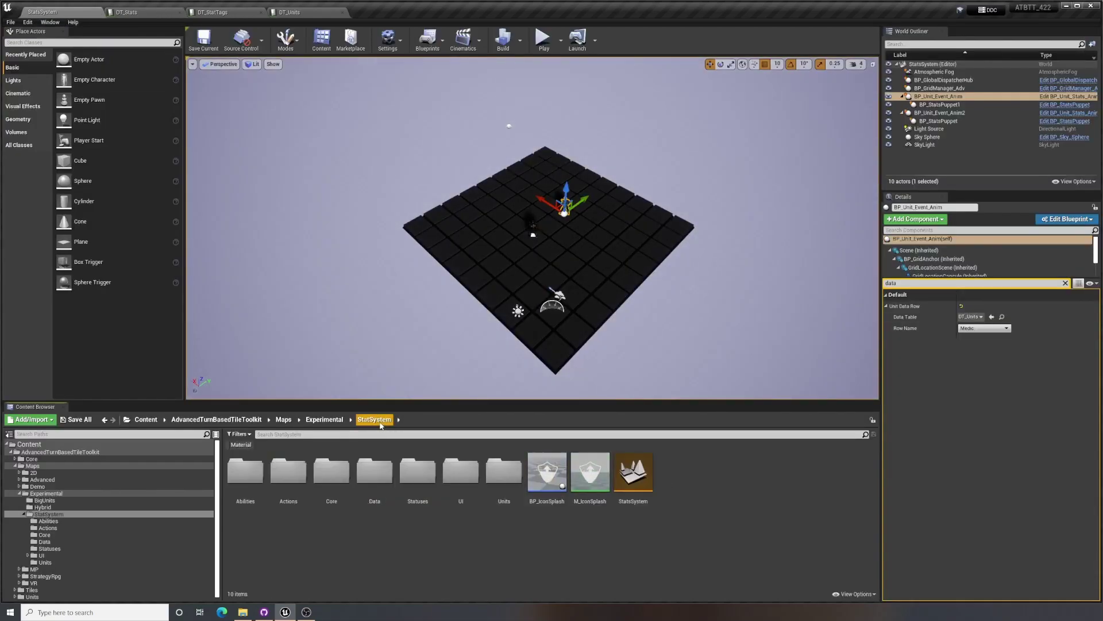
right_click_drag(571, 257, 570, 213)
double_click(245, 471)
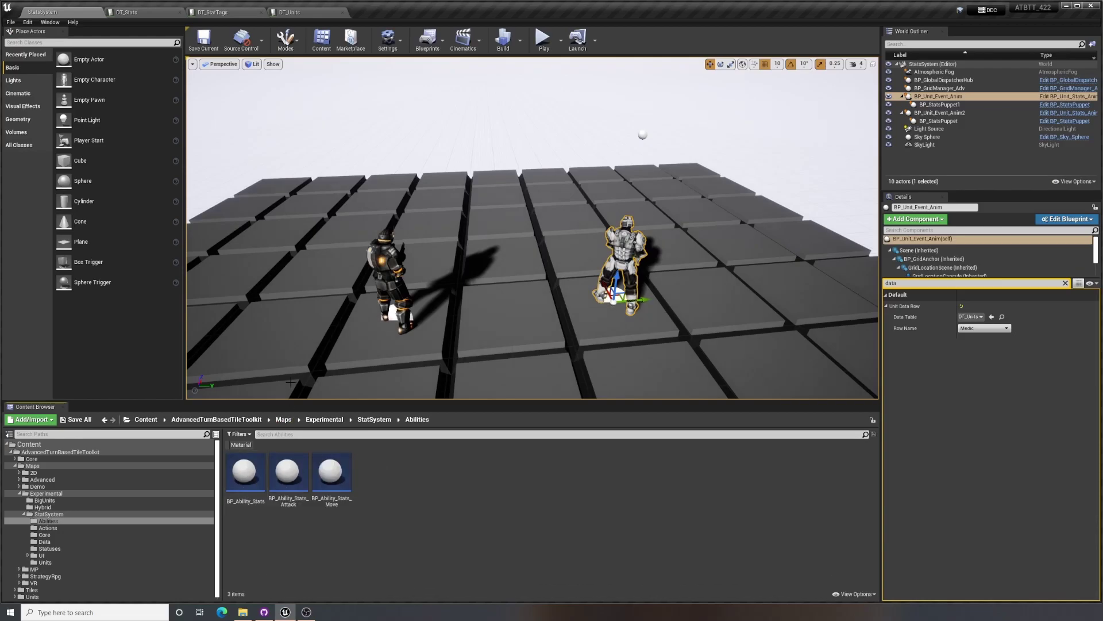
left_click(298, 485)
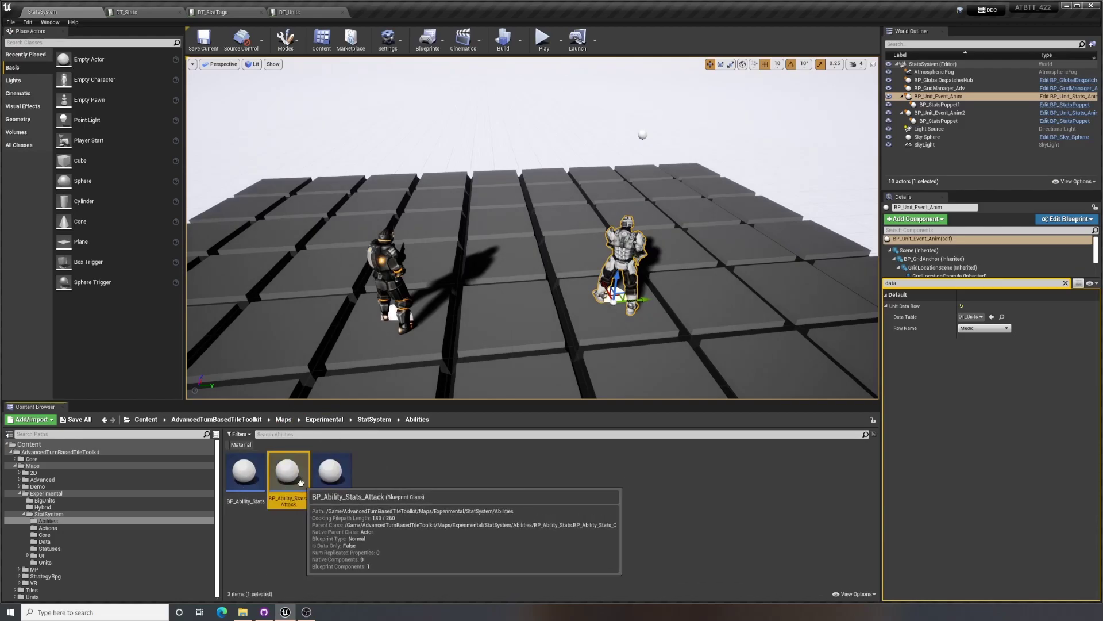
double_click(299, 486)
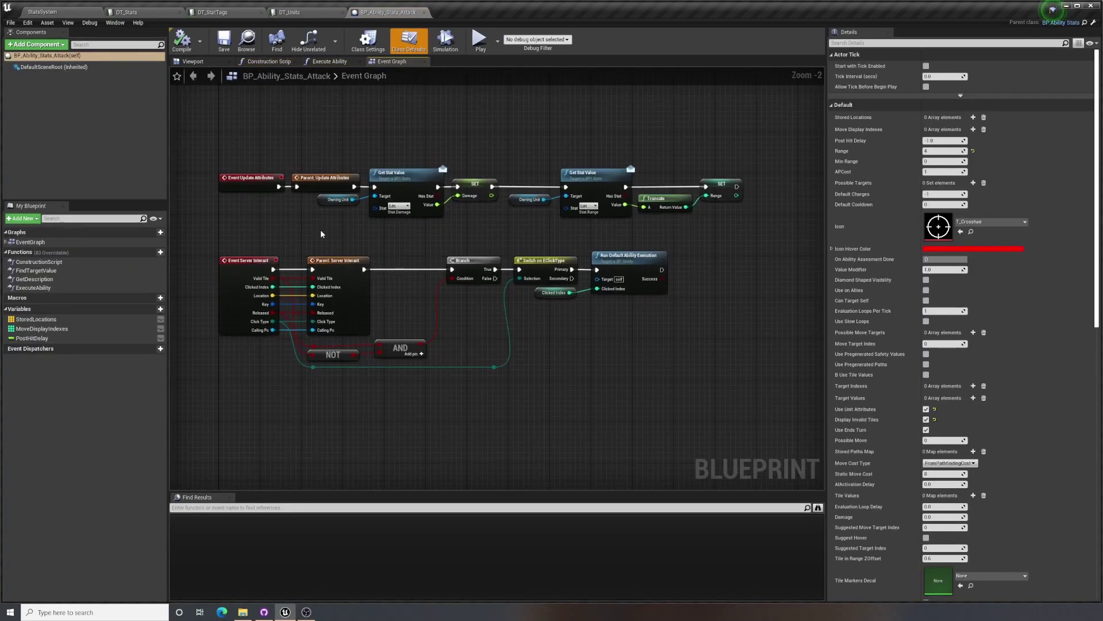
Examine the ExecuteAbility function's event calls and Queue Attack Unit node, and return to the Event Graph
double_click(33, 287)
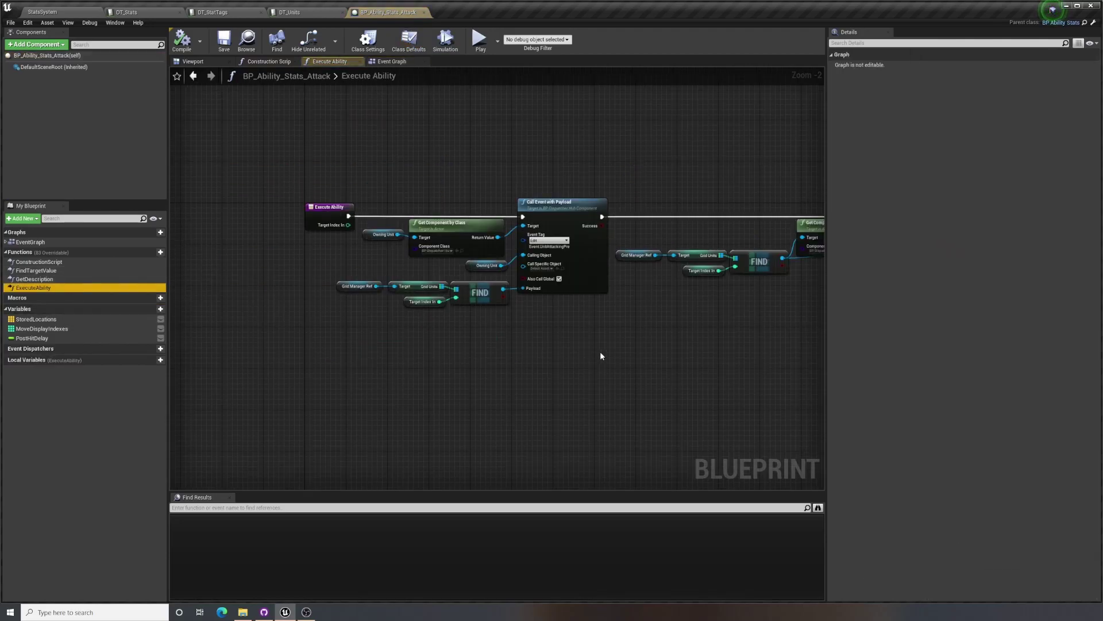
right_click_drag(690, 328, 175, 320)
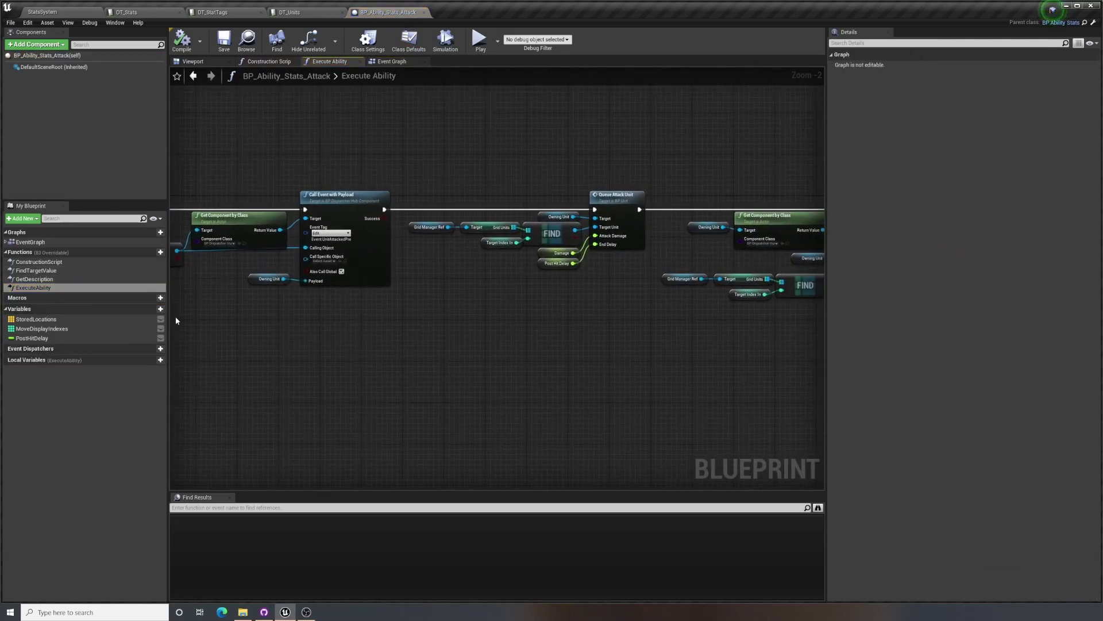
right_click_drag(611, 333, 385, 318)
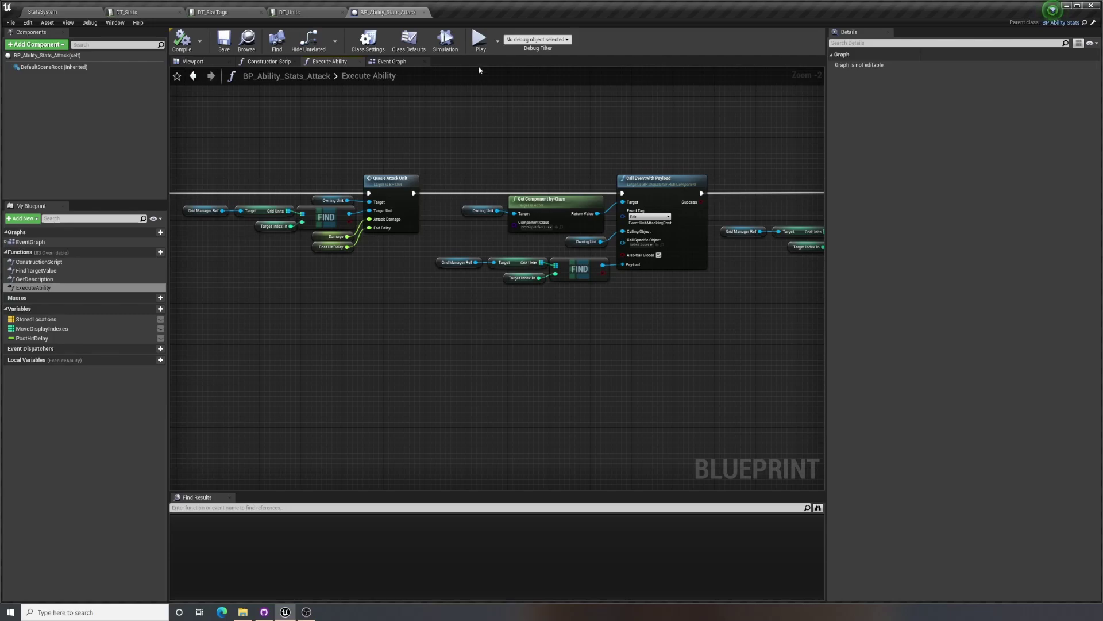
left_click(393, 62)
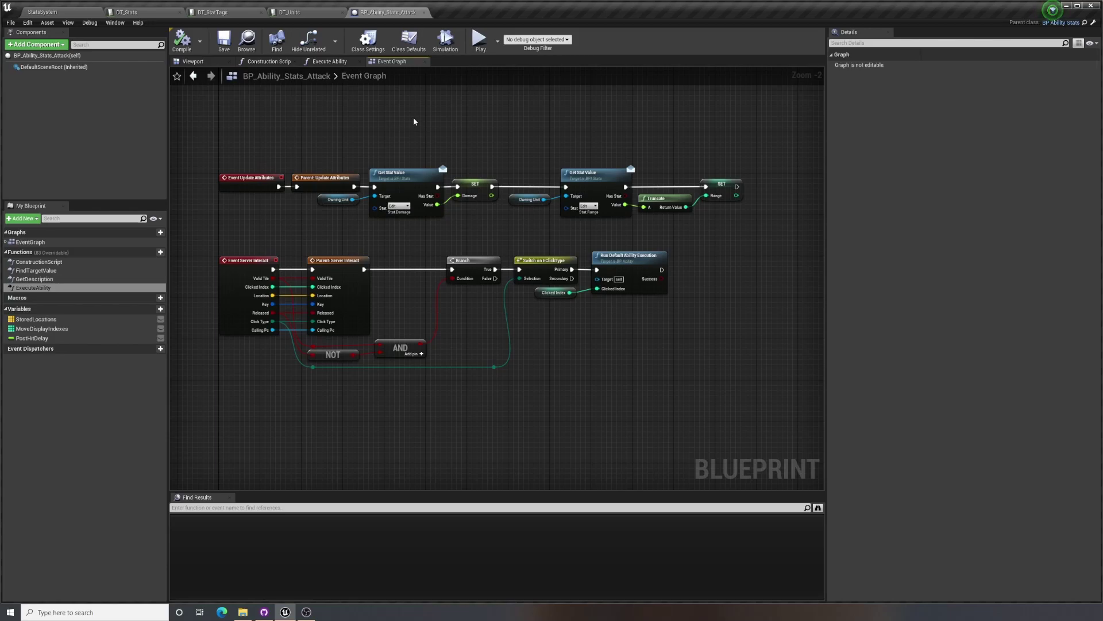
Move the Stat.Range lookup, Truncate and Set Range nodes away from the Set Damage node to make room
mouse_move(639, 146)
right_mouse_down()
mouse_move(509, 139)
mouse_move(620, 139)
right_mouse_up()
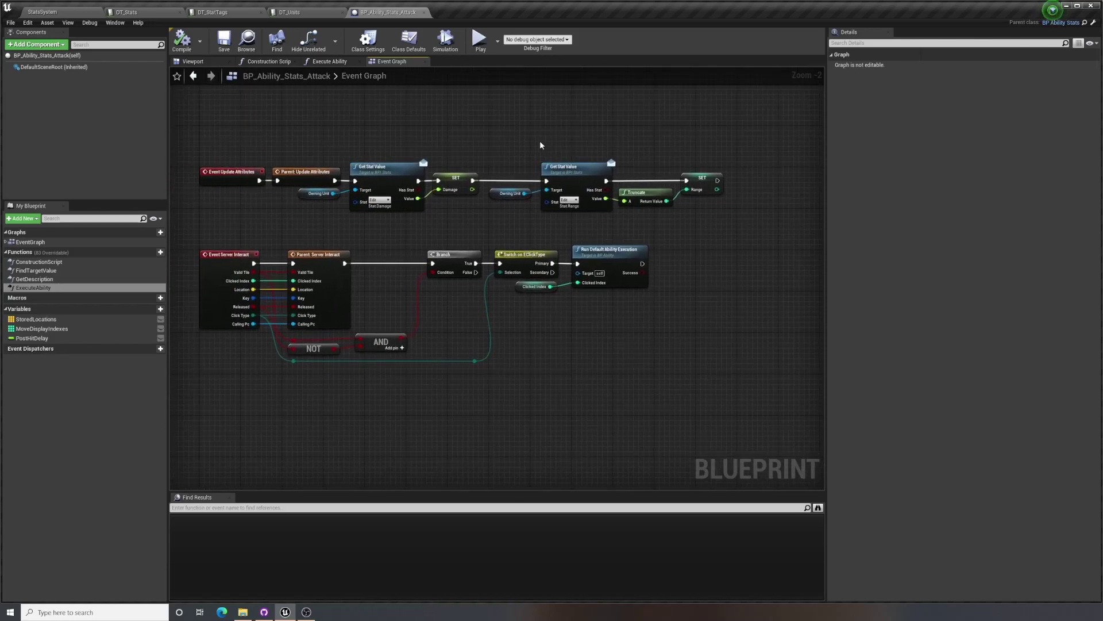
left_click_drag(520, 140, 784, 230)
left_click_drag(563, 169, 760, 169)
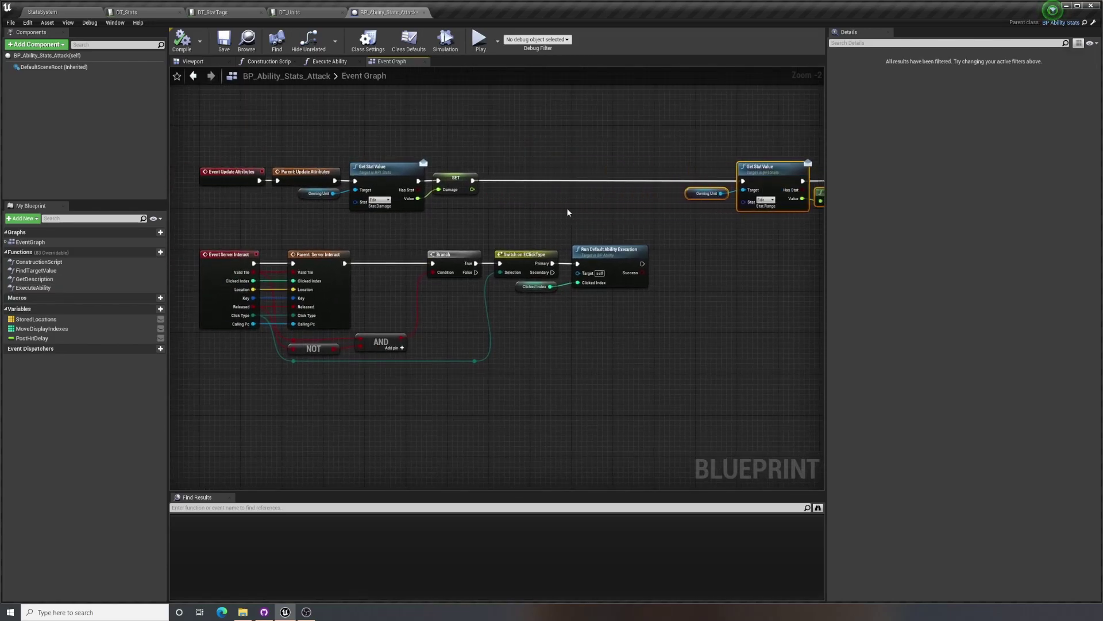
left_click(450, 204)
right_click_drag(449, 204, 468, 213)
Duplicate the Owning Unit getter and add a Get Stat Value (Message) node targeting it
left_click_drag(339, 212, 316, 195)
key("ctrl+c")
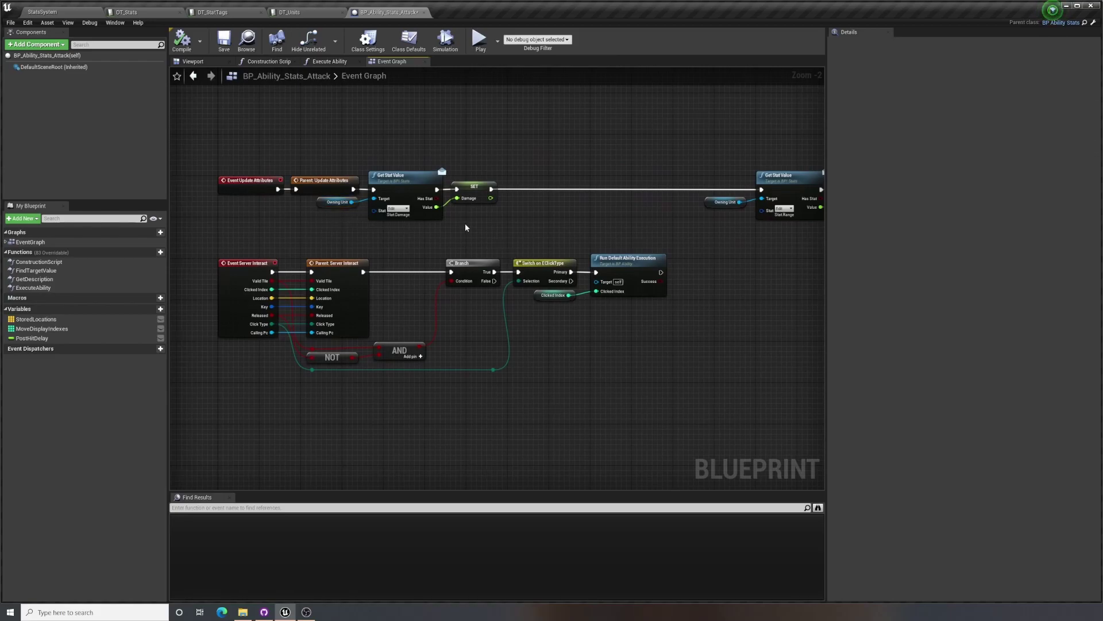
key("ctrl+v")
left_click_drag(439, 229, 482, 229)
type("g")
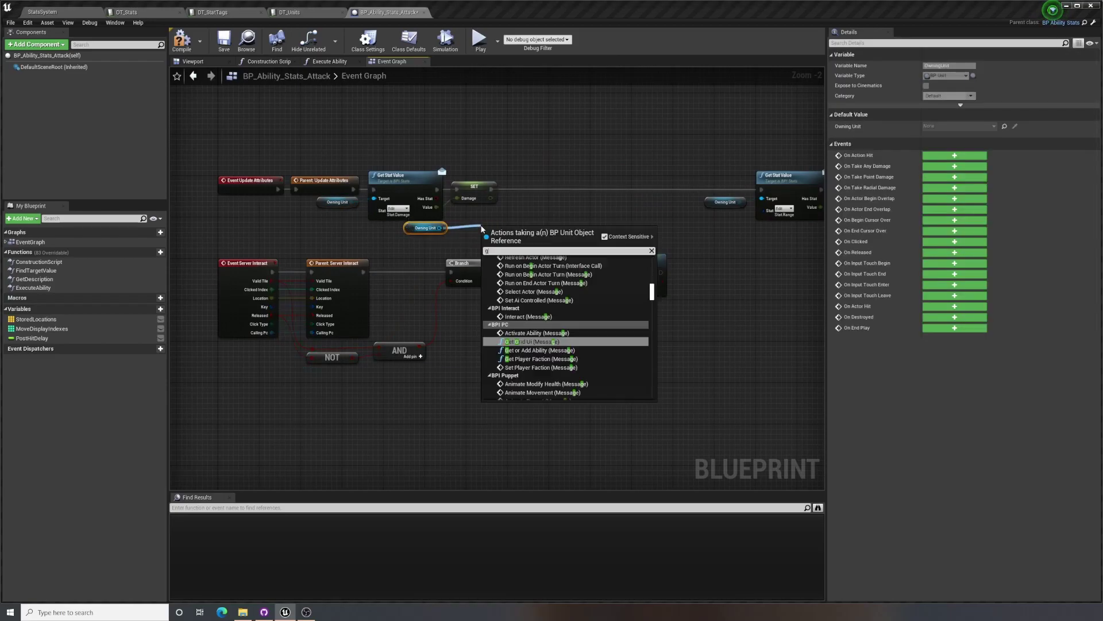
type("etstatr")
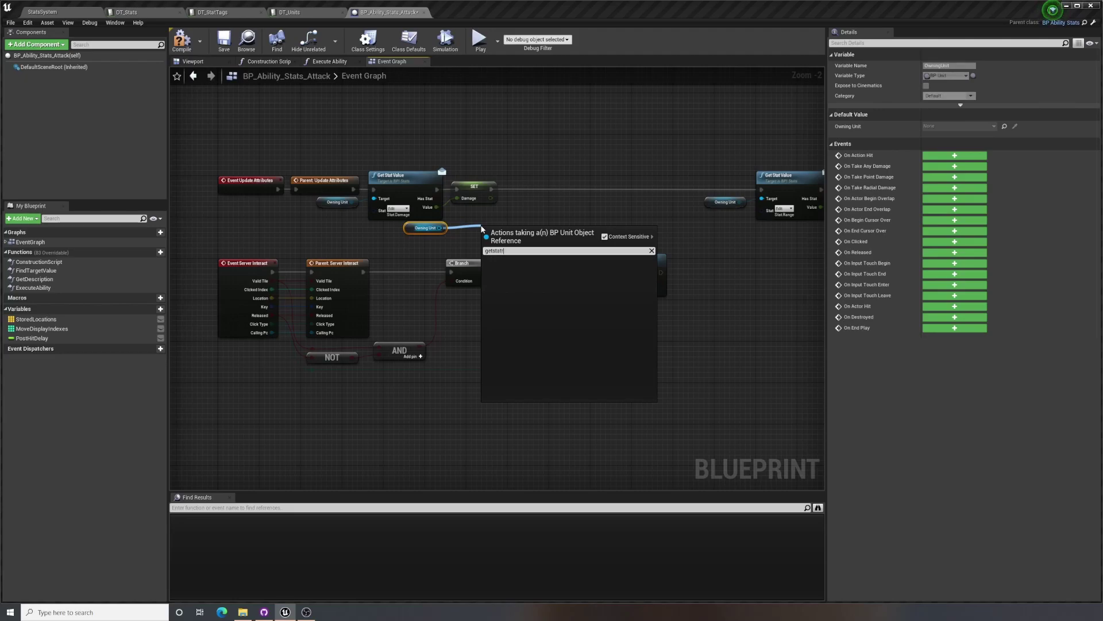
key("BackSpace")
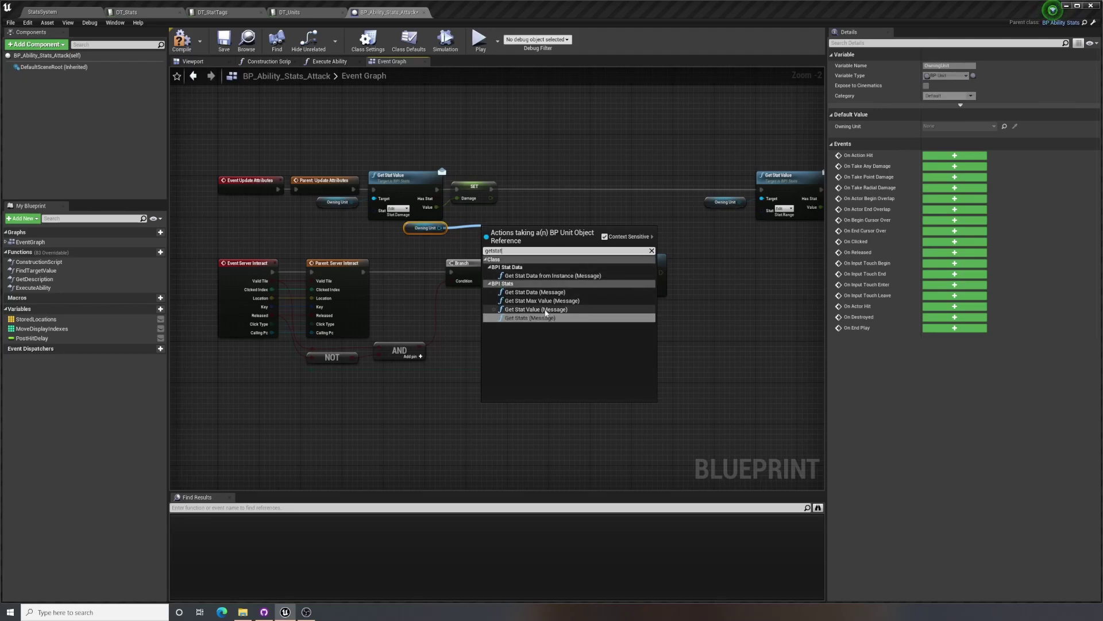
left_click(536, 310)
Wire the new Get Stat Value node after the Stat.Damage lookup, moving Set Damage aside and Owning Unit beside its target
left_click_drag(520, 249, 561, 213)
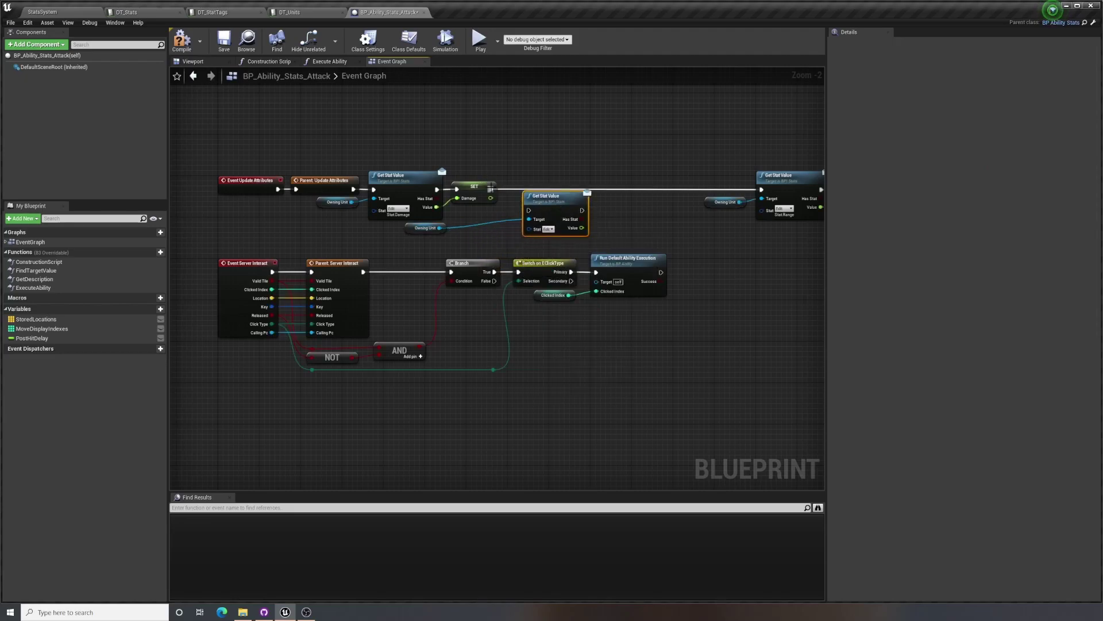
left_click_drag(475, 187, 650, 224)
left_click_drag(560, 203, 539, 177)
left_click_drag(436, 191, 508, 185)
left_click_drag(526, 170, 535, 175)
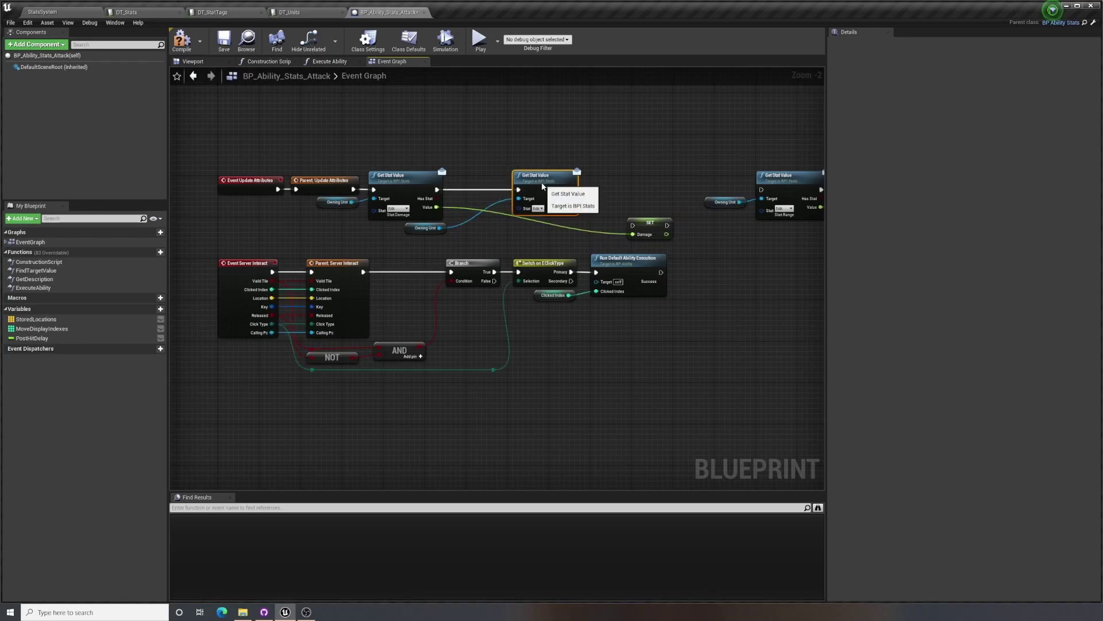
left_click_drag(433, 223, 495, 192)
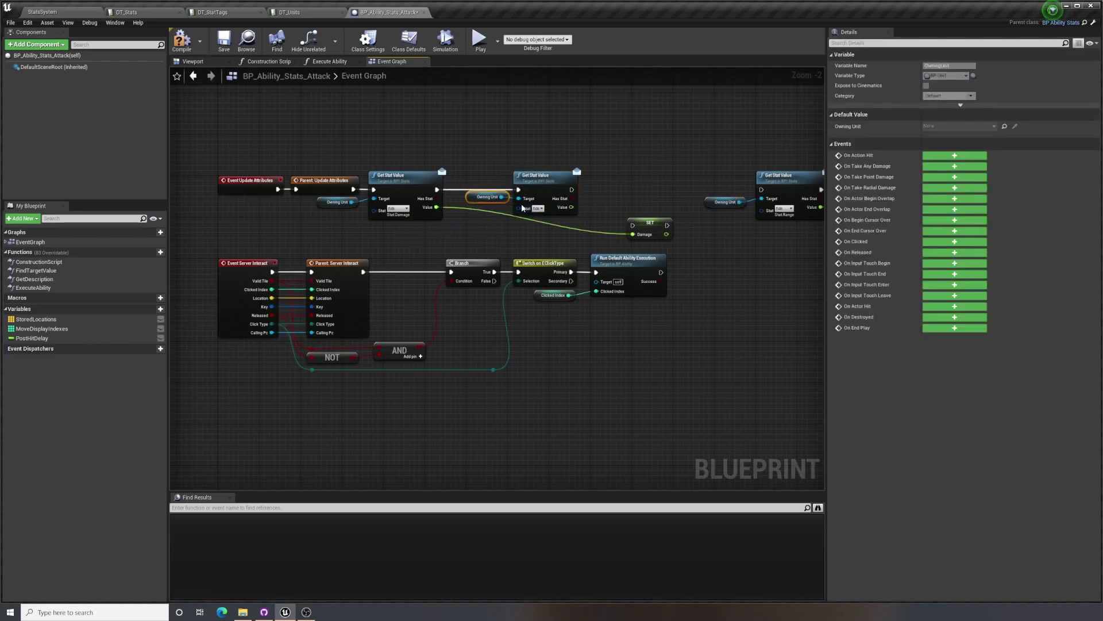
Set the new Get Stat Value node's stat tag to Stat.DamageMultiplier
left_click(537, 208)
left_click(637, 229)
type("multi")
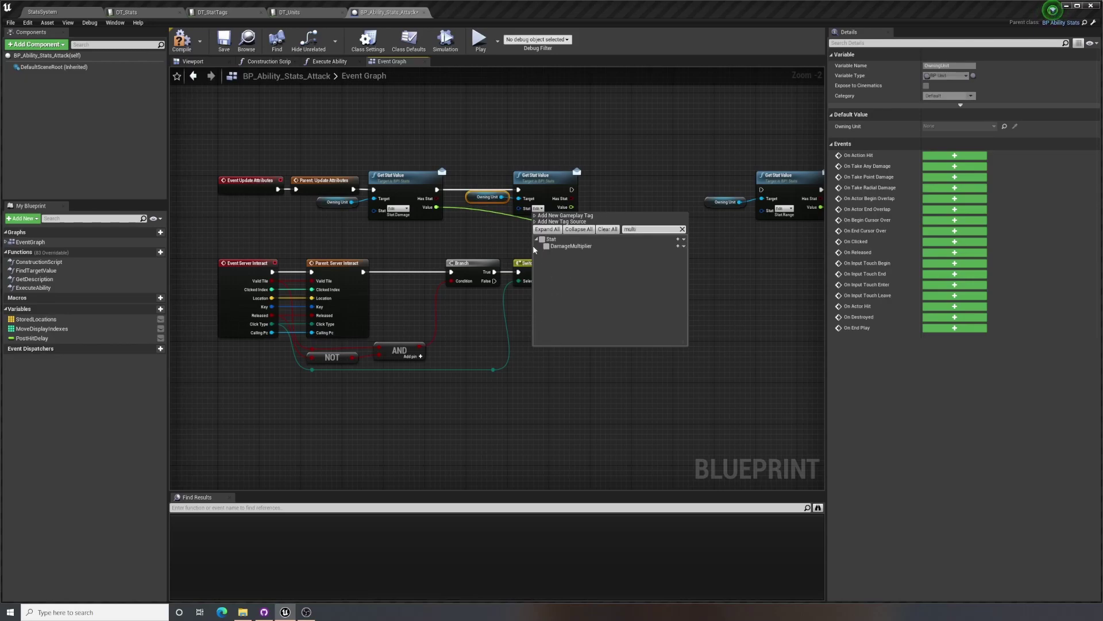
left_click(547, 246)
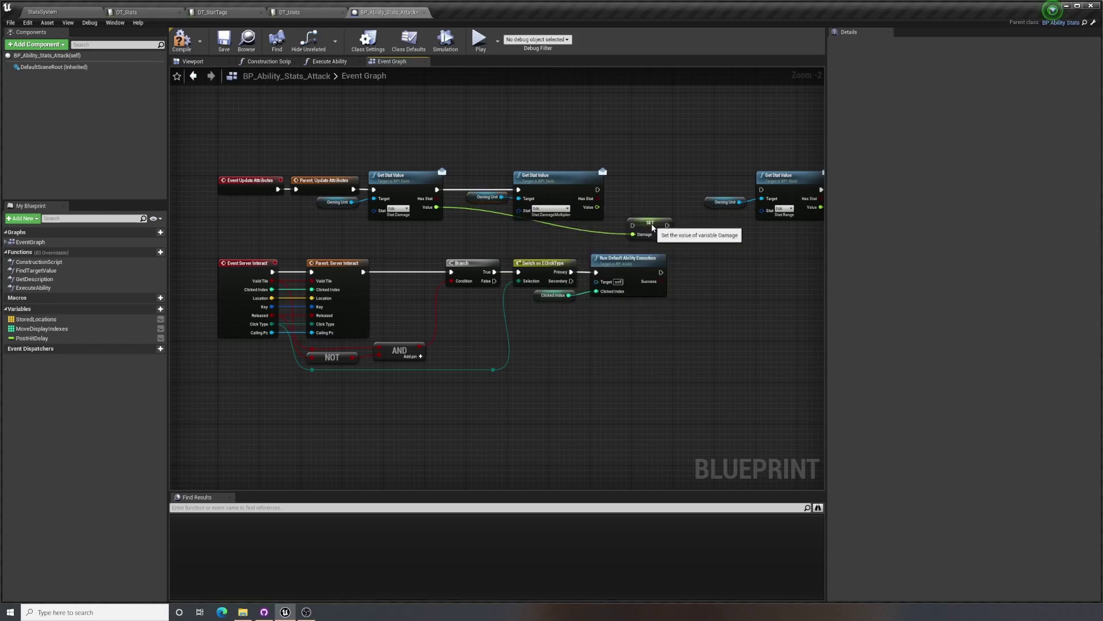
Shift the group of Stat.Range nodes farther from the DamageMultiplier lookup to free more space
left_click(653, 228)
right_click_drag(653, 227, 522, 189)
right_click_drag(586, 161, 516, 166)
scroll(516, 166, "down", 1)
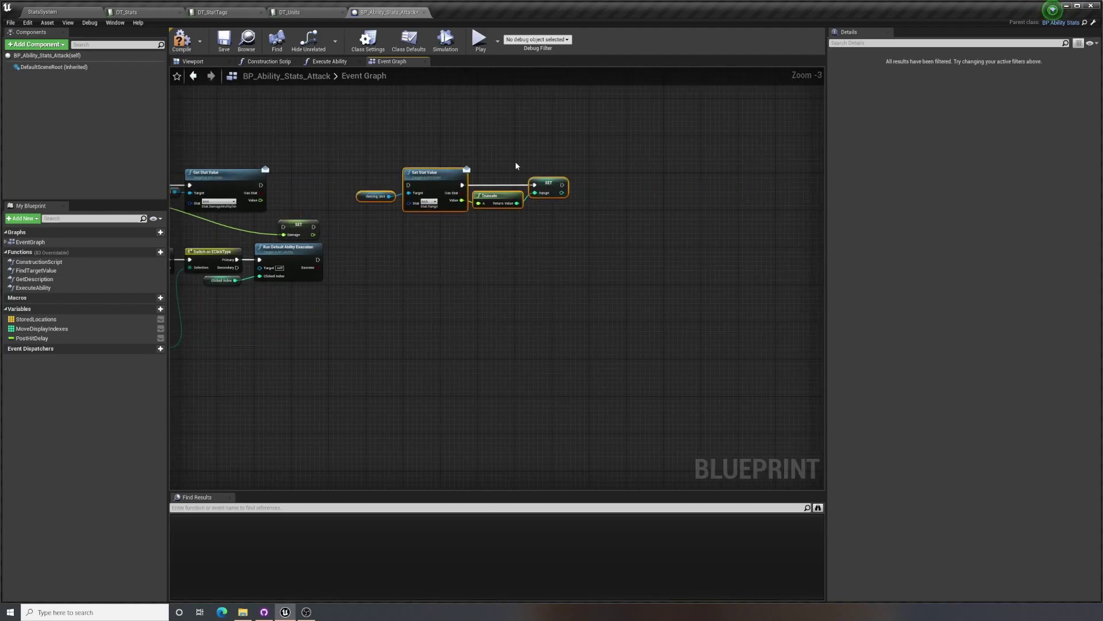
left_click_drag(454, 172, 555, 165)
Add a Branch after the DamageMultiplier lookup, using its Has Stat output as the condition
scroll(512, 207, "up", 2)
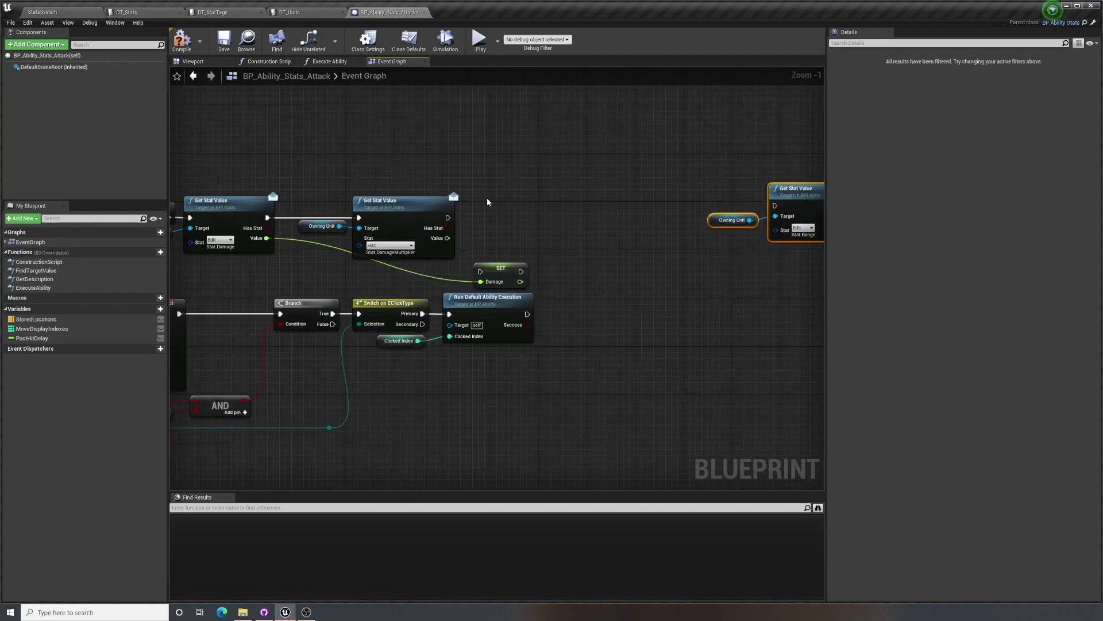
left_click(487, 202)
mouse_move(448, 228)
left_mouse_down()
mouse_move(493, 224)
mouse_move(448, 218)
left_mouse_up()
left_click_drag(514, 204, 493, 206)
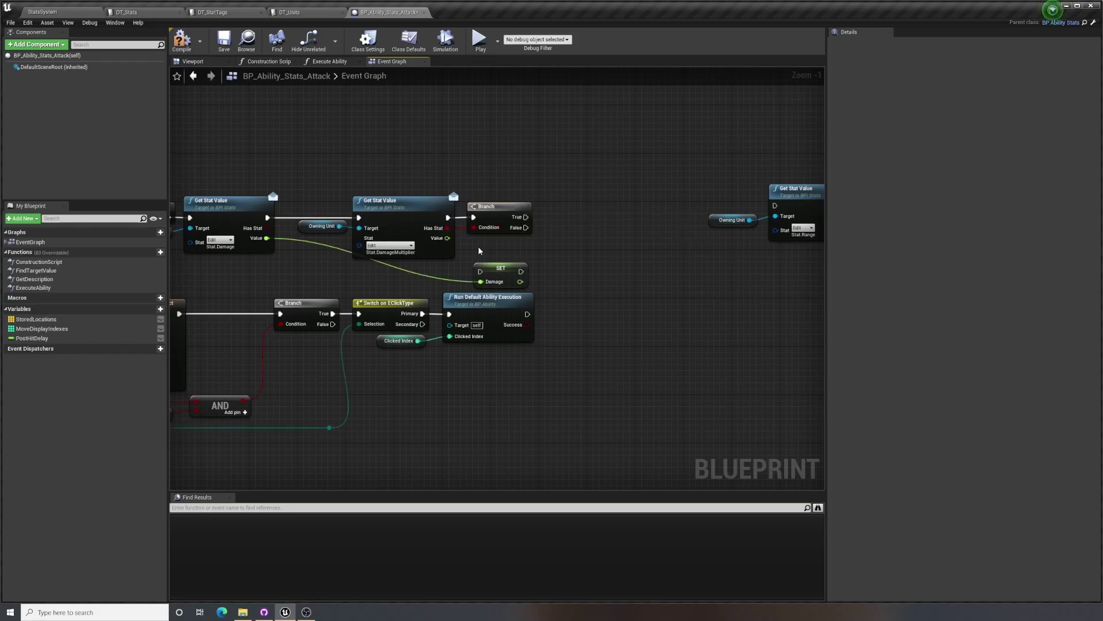
Connect the Branch's False output to the Set Damage node and place that node beyond the Branch
right_click_drag(480, 251, 613, 239)
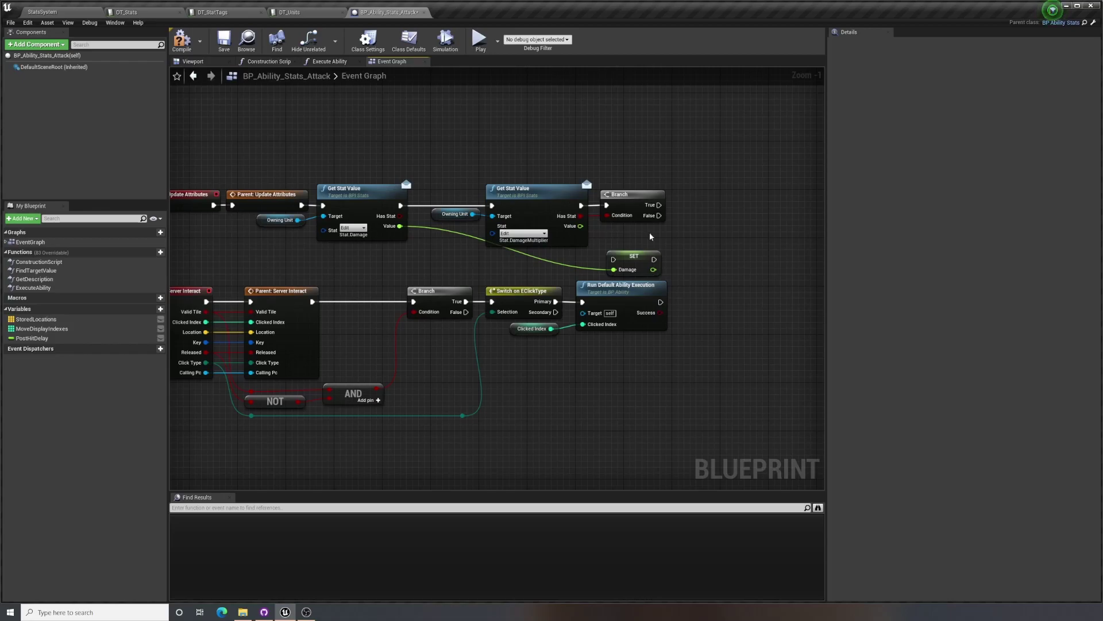
scroll(678, 228, "down", 1)
right_click_drag(678, 228, 590, 215)
left_click_drag(581, 222, 546, 263)
left_click_drag(577, 259, 648, 247)
key("Escape")
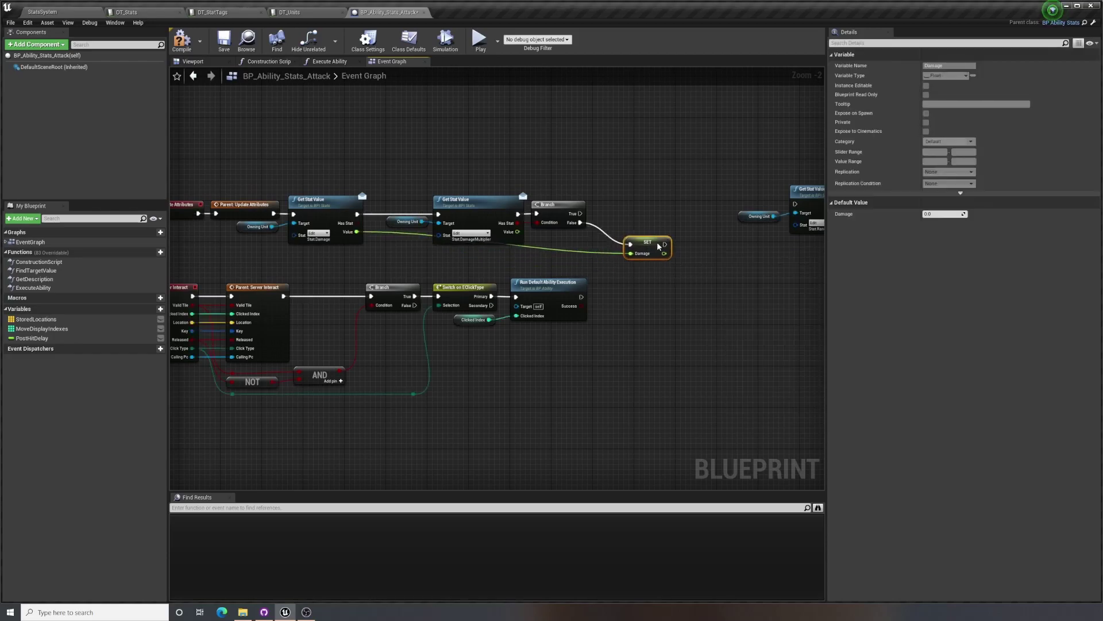
Add a reroute point to the Damage value wire and place it just after the Stat.Damage lookup
double_click(560, 253)
left_click_drag(564, 256, 396, 258)
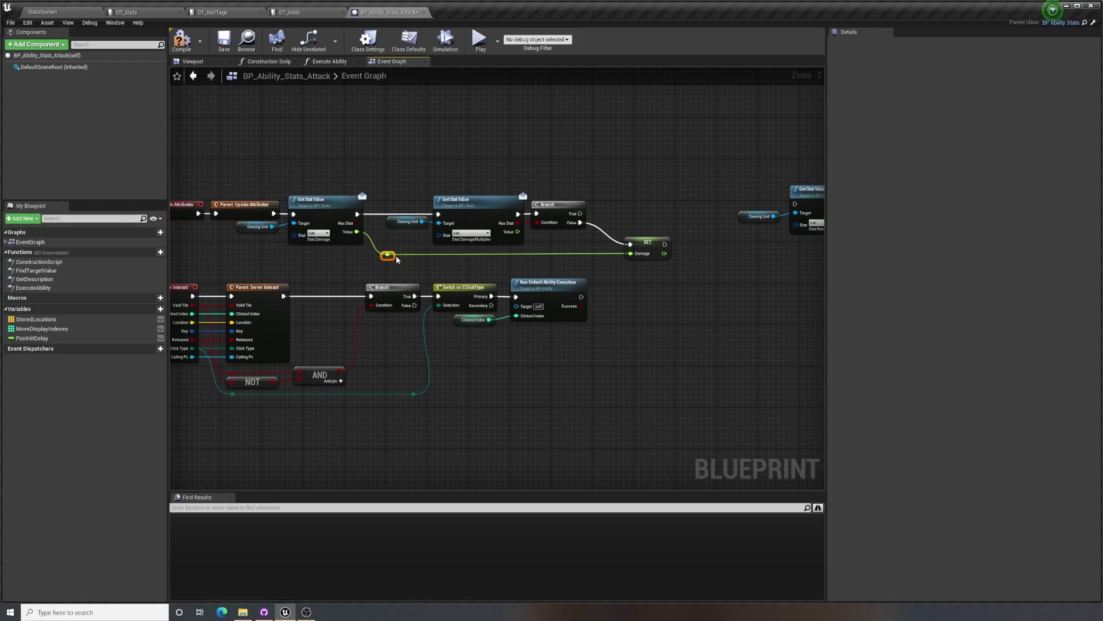
left_click(395, 255)
right_click_drag(395, 255, 341, 252)
Add a float * float node multiplying the DamageMultiplier value by the Stat.Damage value, tapped from a second reroute point
scroll(342, 251, "up", 2)
left_click_drag(445, 251, 492, 246)
type("*")
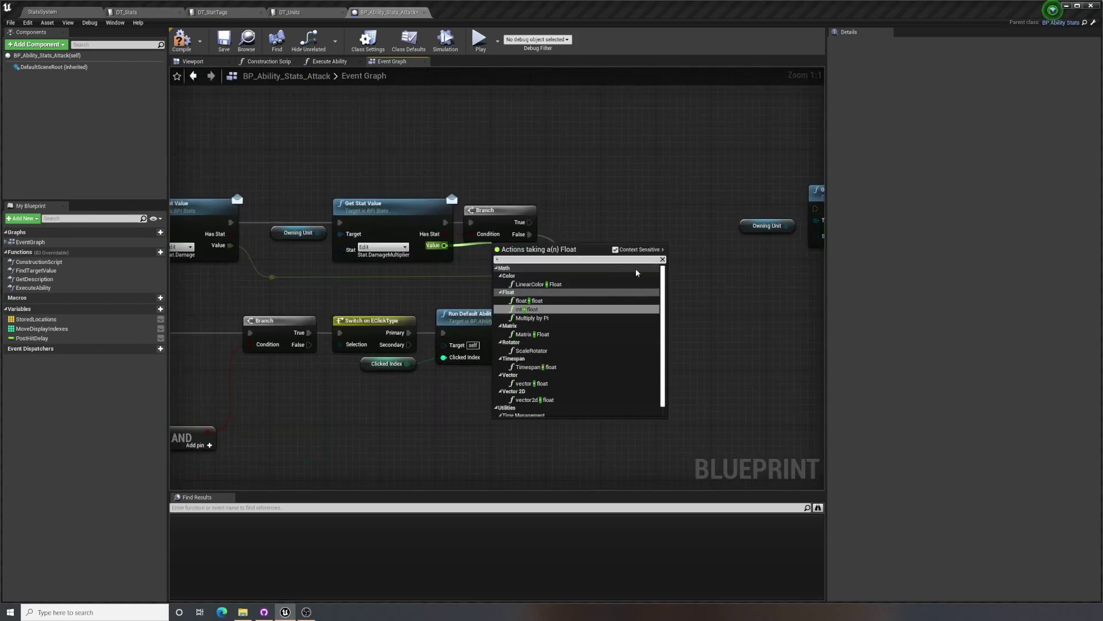
left_click(529, 300)
left_click_drag(513, 247, 492, 254)
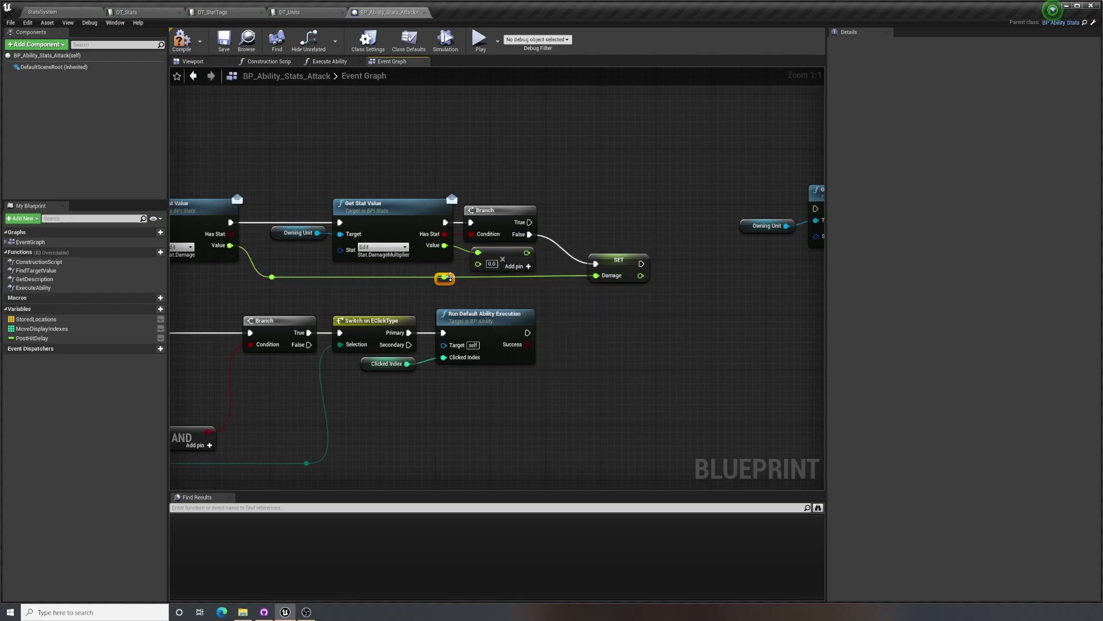
double_click(445, 278)
left_click_drag(449, 278, 478, 264)
Duplicate the Set Damage node, connect it to the Branch's True output, and feed it the multiplication result
left_click(624, 261)
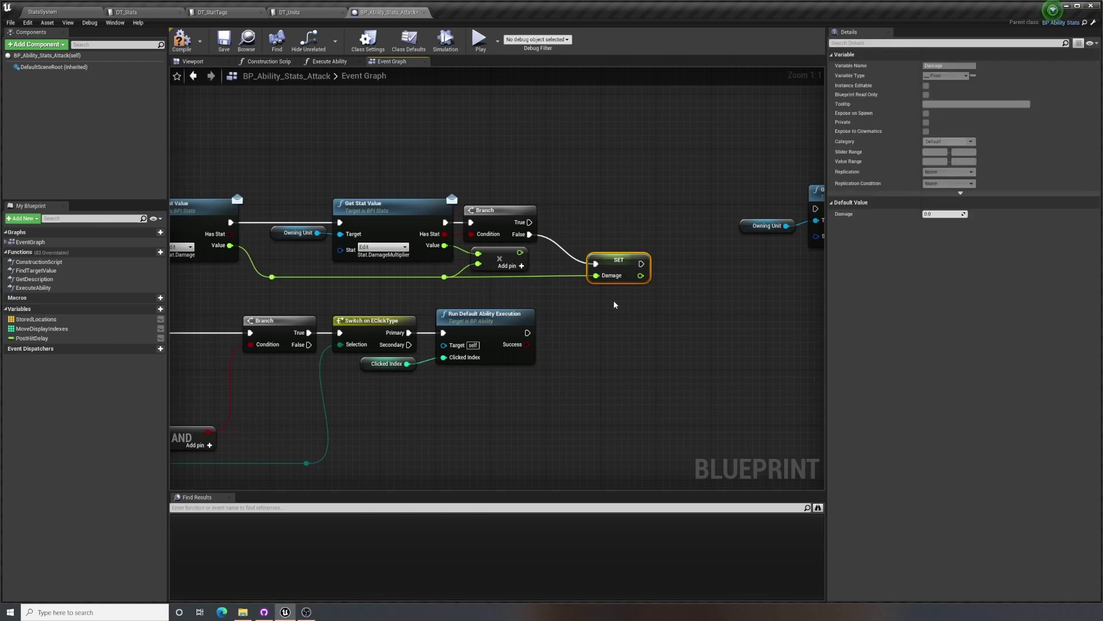
key("ctrl+c")
key("ctrl+v")
left_click_drag(529, 222, 596, 222)
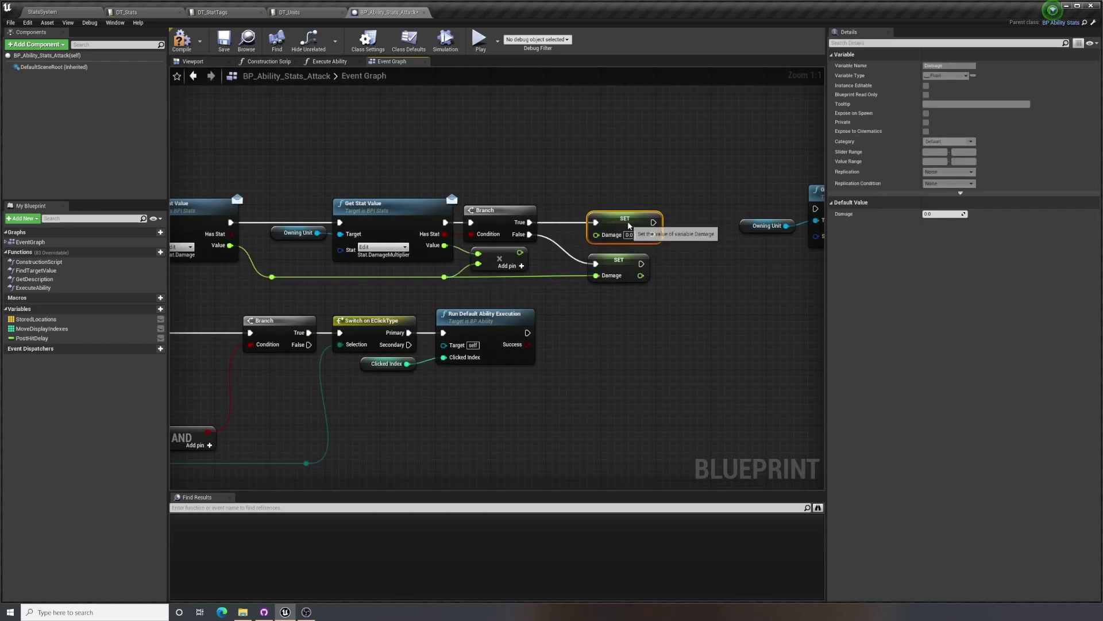
left_click_drag(520, 253, 596, 234)
Connect the execution outputs of both Set Damage nodes to the Stat.Range Get Stat Value node
right_click_drag(695, 211, 586, 218)
scroll(586, 219, "down", 1)
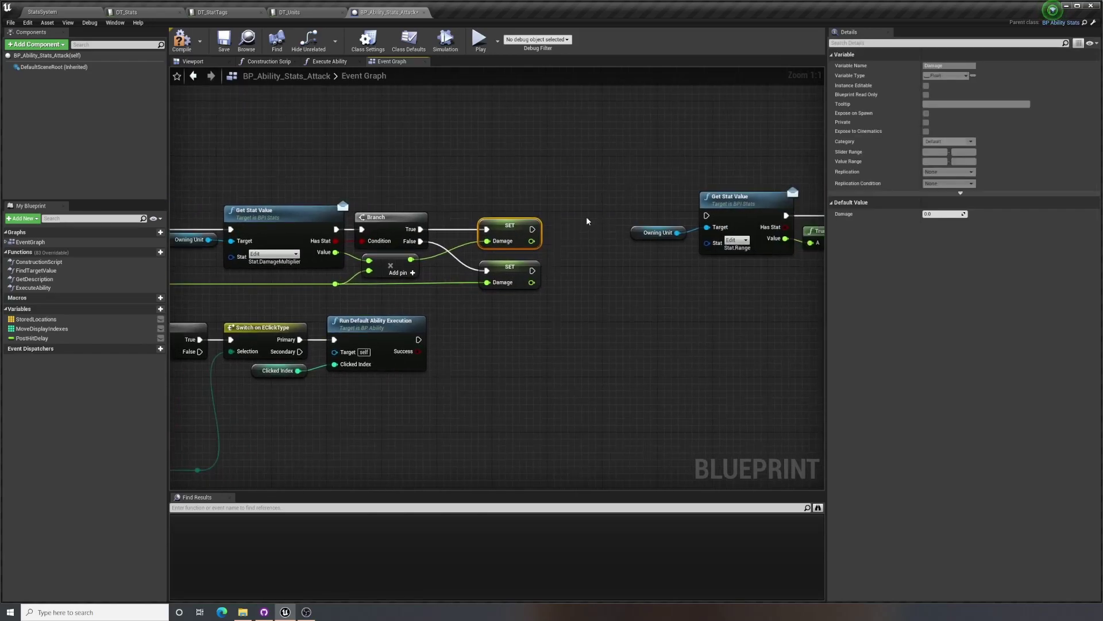
left_click_drag(542, 228, 536, 269)
key("Escape")
left_click_drag(691, 216, 540, 265)
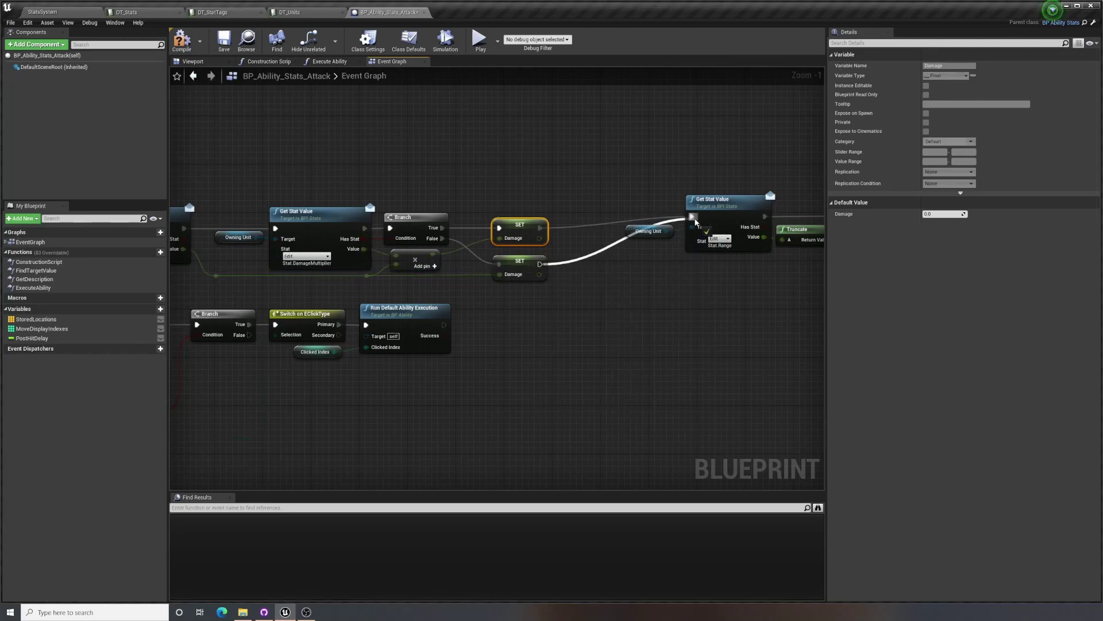
Move the Stat.Range nodes closer to the Set Damage nodes, then compile and save the blueprint
scroll(541, 225, "down", 3)
left_click(645, 266)
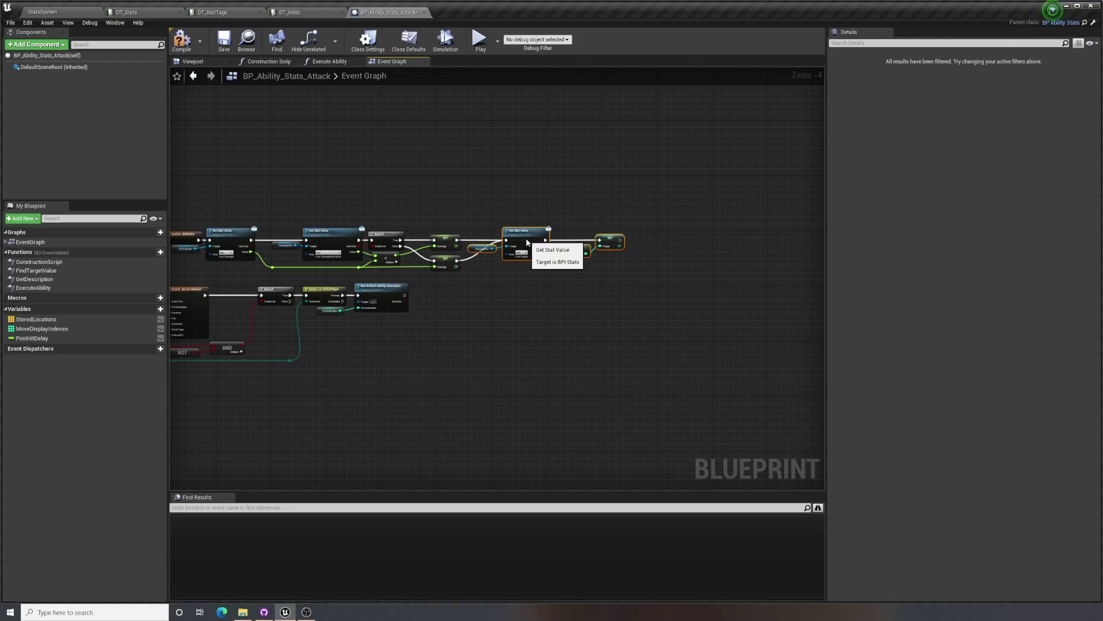
key("Home")
scroll(570, 243, "up", 2)
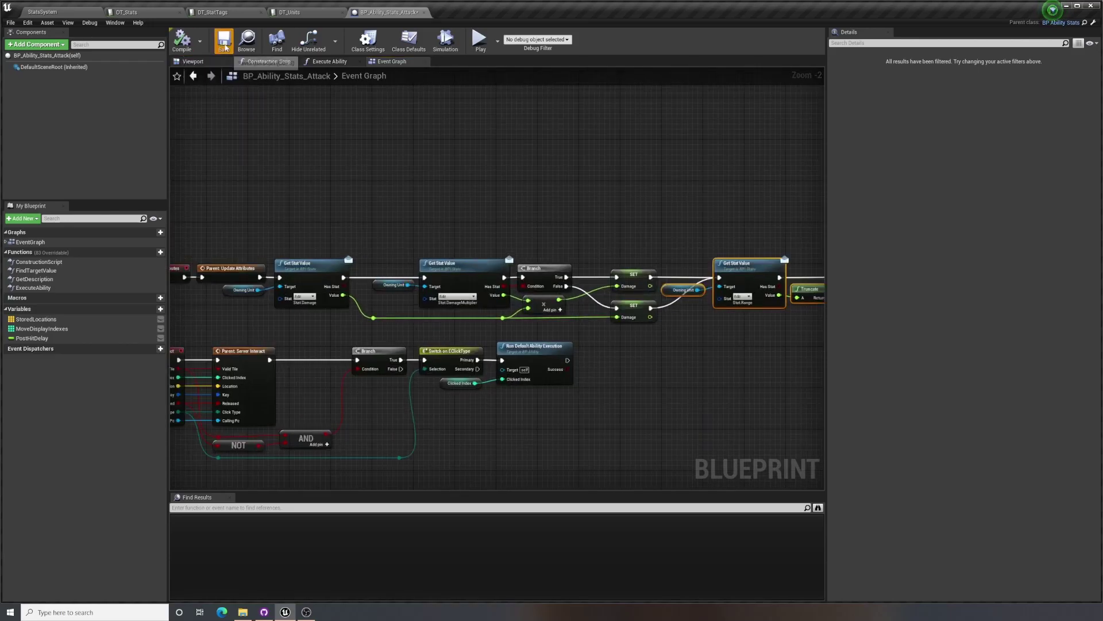
right_click_drag(376, 159, 375, 96)
left_click(501, 94)
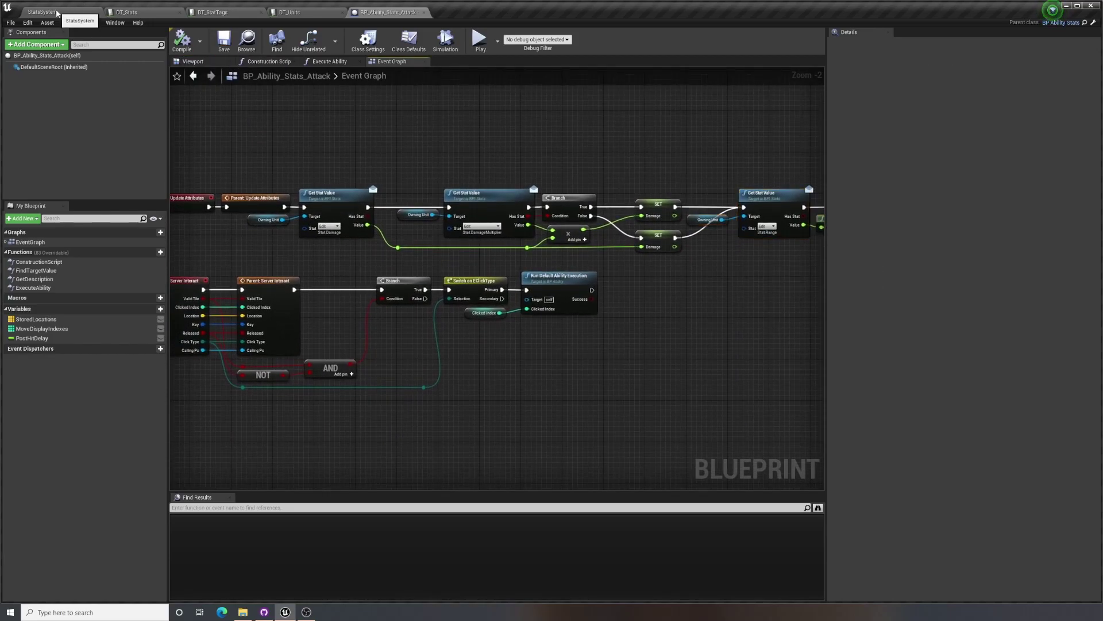
Run the game preview, check the Heavy's stats and attack the enemy unit with it, ending the preview after the hit
left_click(480, 39)
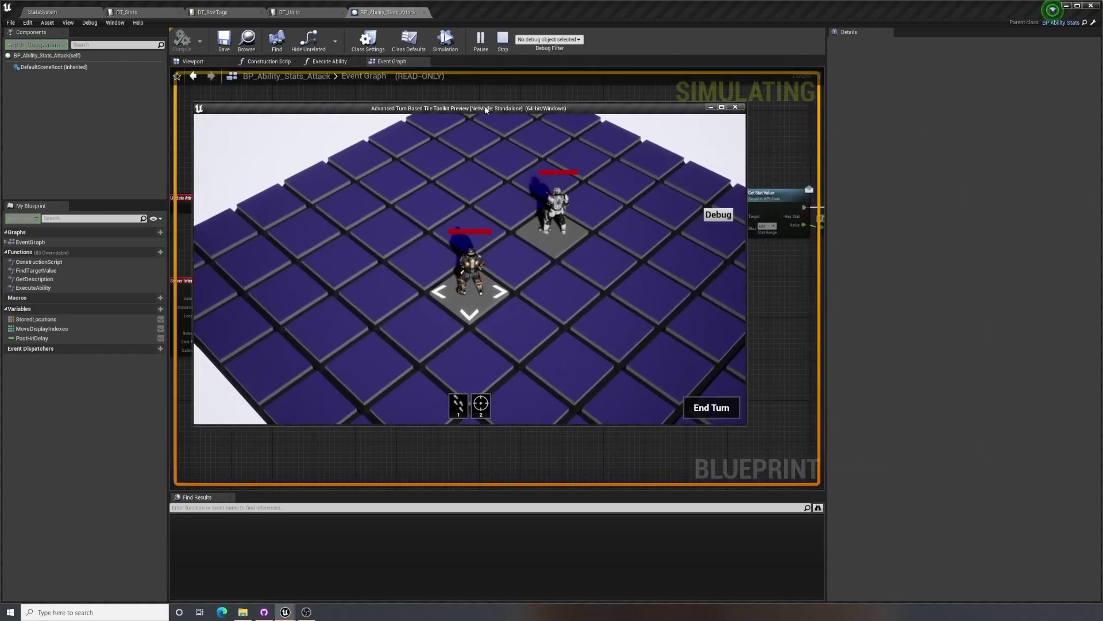
mouse_move(480, 264)
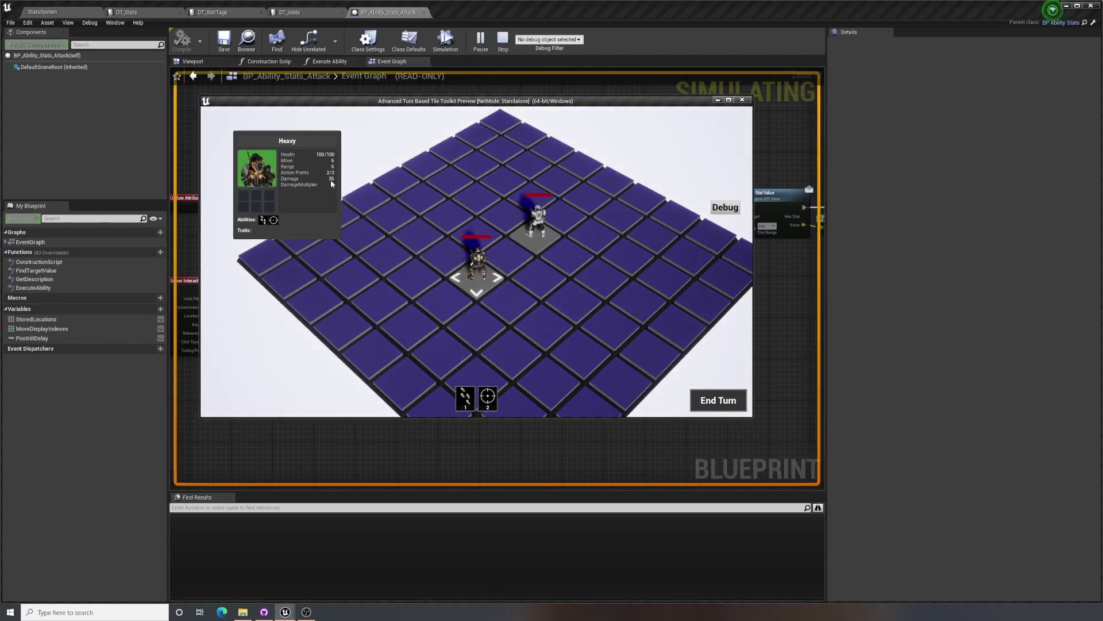
scroll(518, 361, "up", 3)
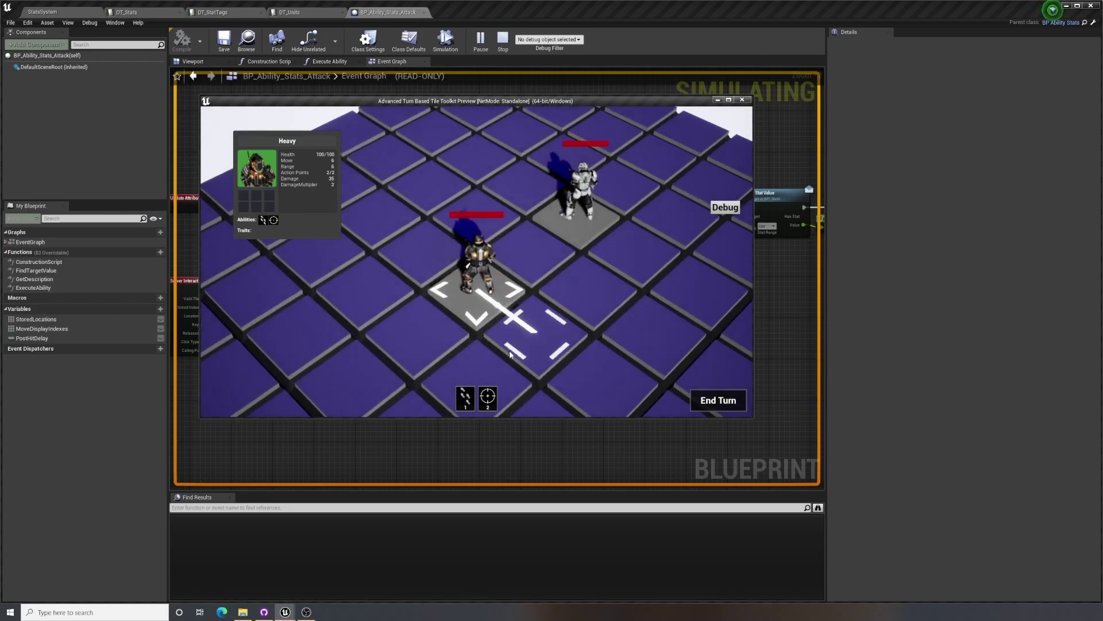
key("2")
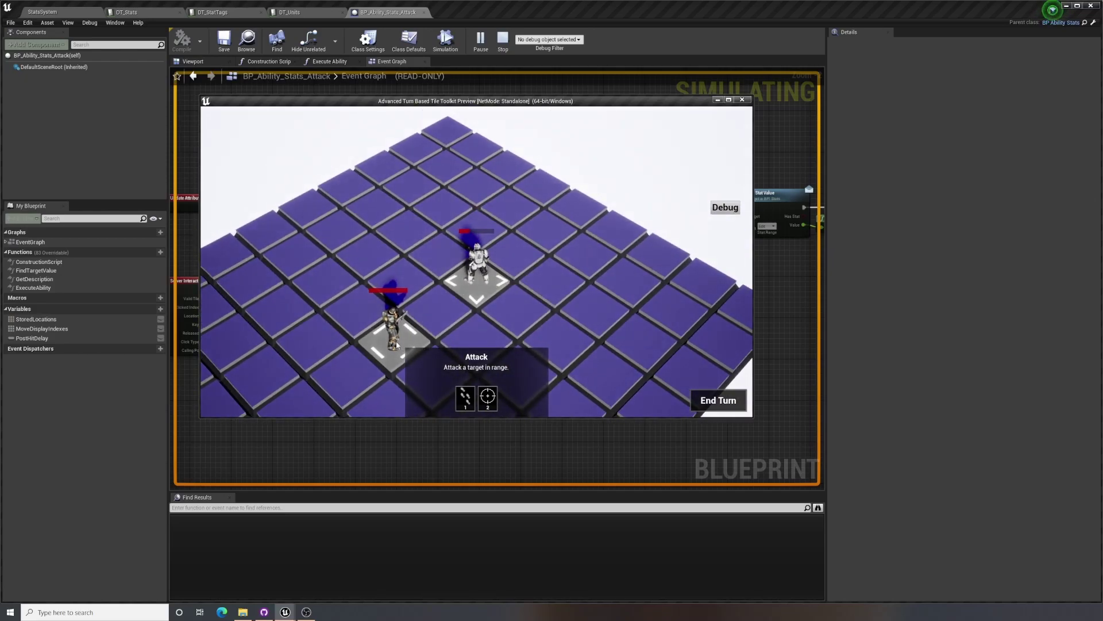
left_click(742, 100)
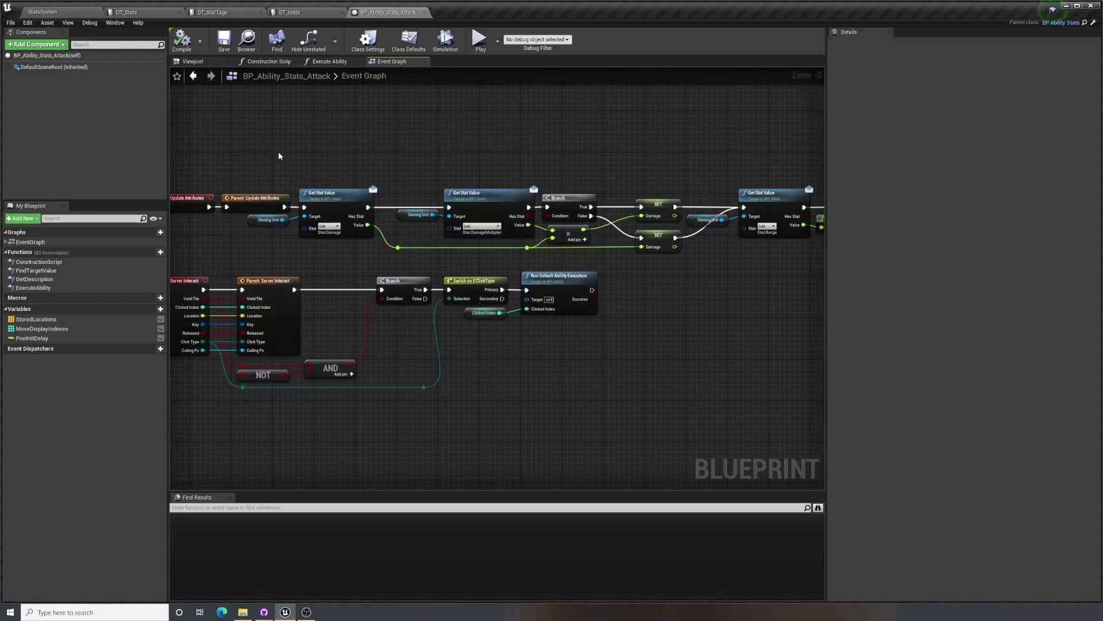
Add a new row named DamageMultiplier to the DT_Stats data table
left_click(131, 12)
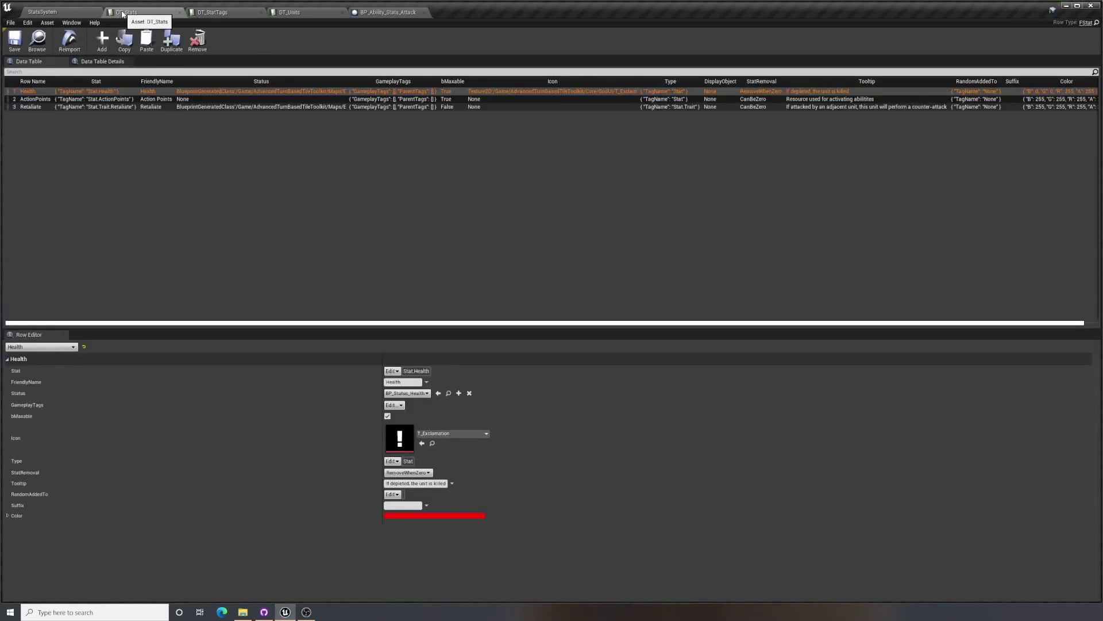
left_click(103, 49)
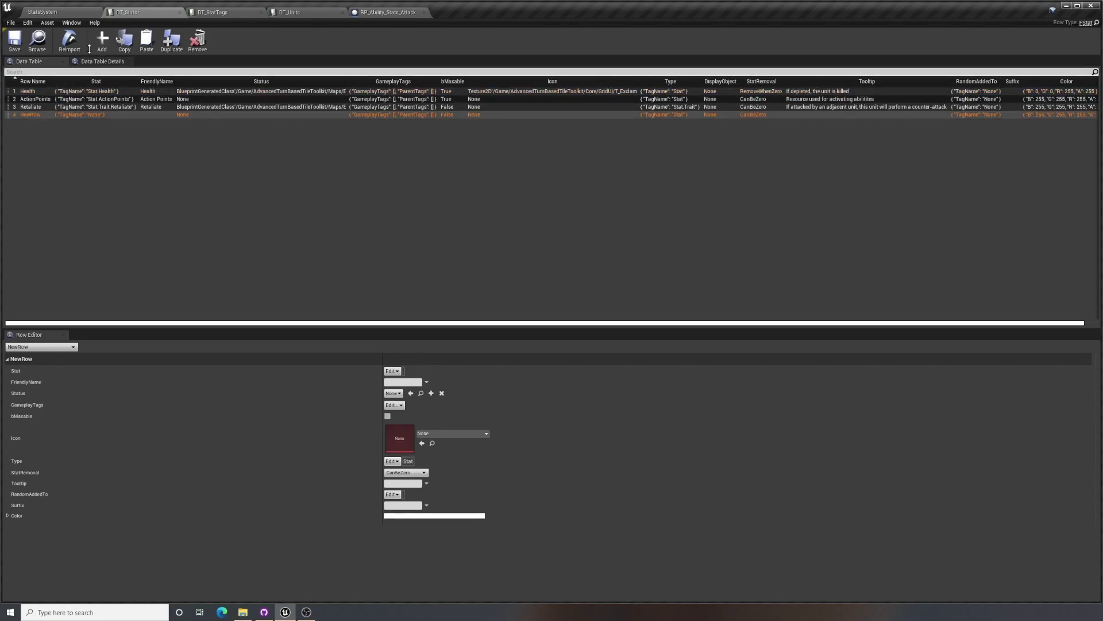
double_click(34, 115)
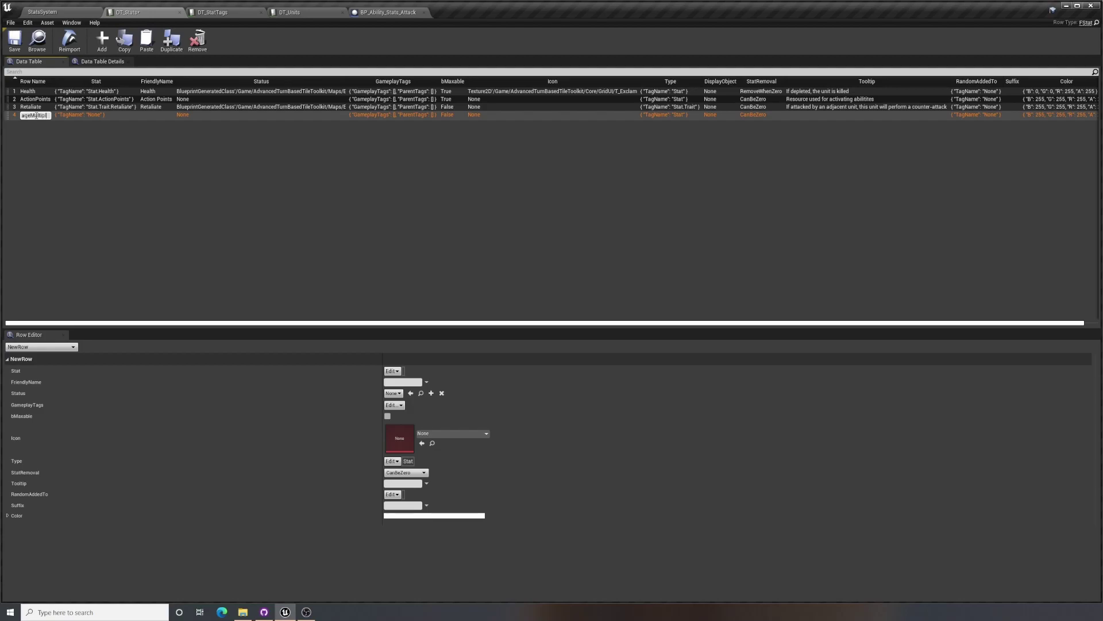
type("DamageMultiplier")
key("Return")
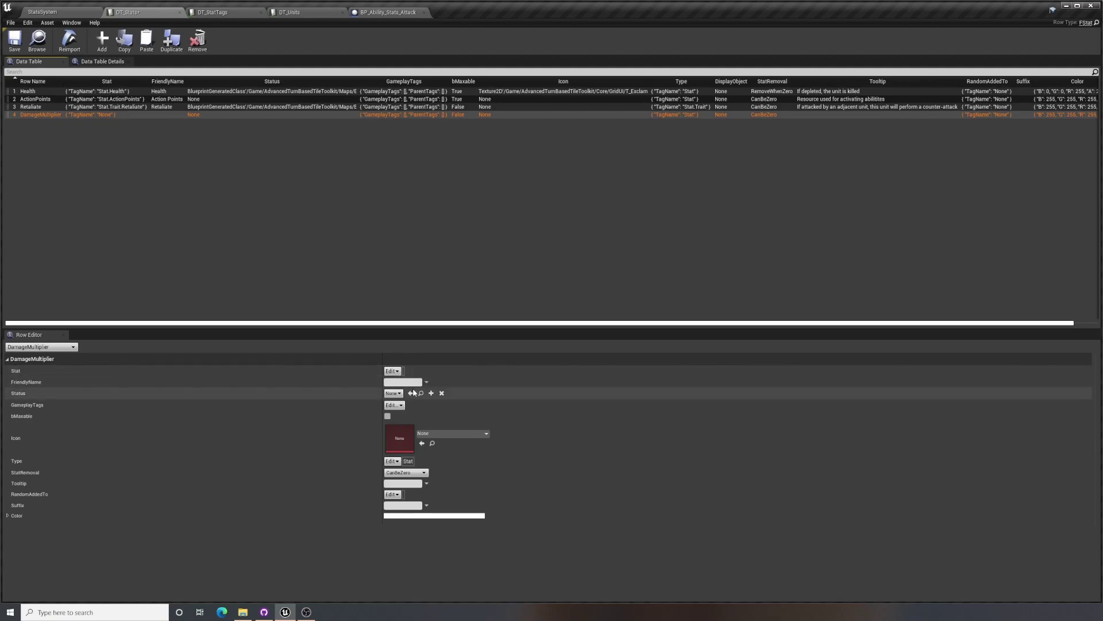
Assign the Stat.DamageMultiplier gameplay tag as the Stat of the DamageMultiplier row
left_click(392, 371)
left_click(505, 393)
type("dam")
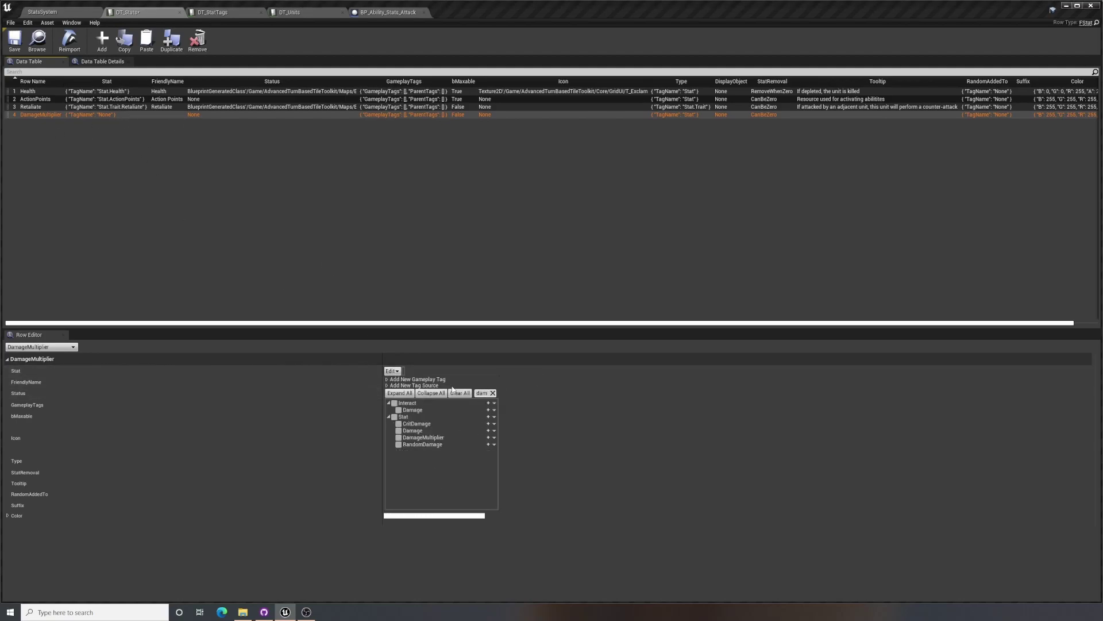
left_click(398, 438)
left_click(312, 523)
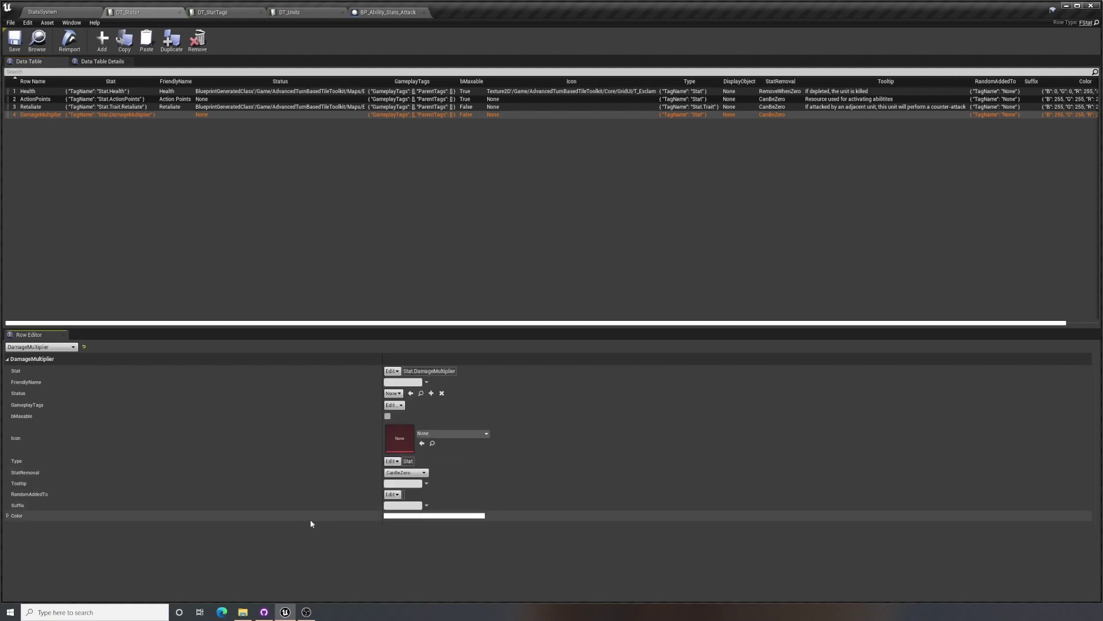
Set the row's FriendlyName to "Damage Multiplier" and save the data table
left_click(407, 382)
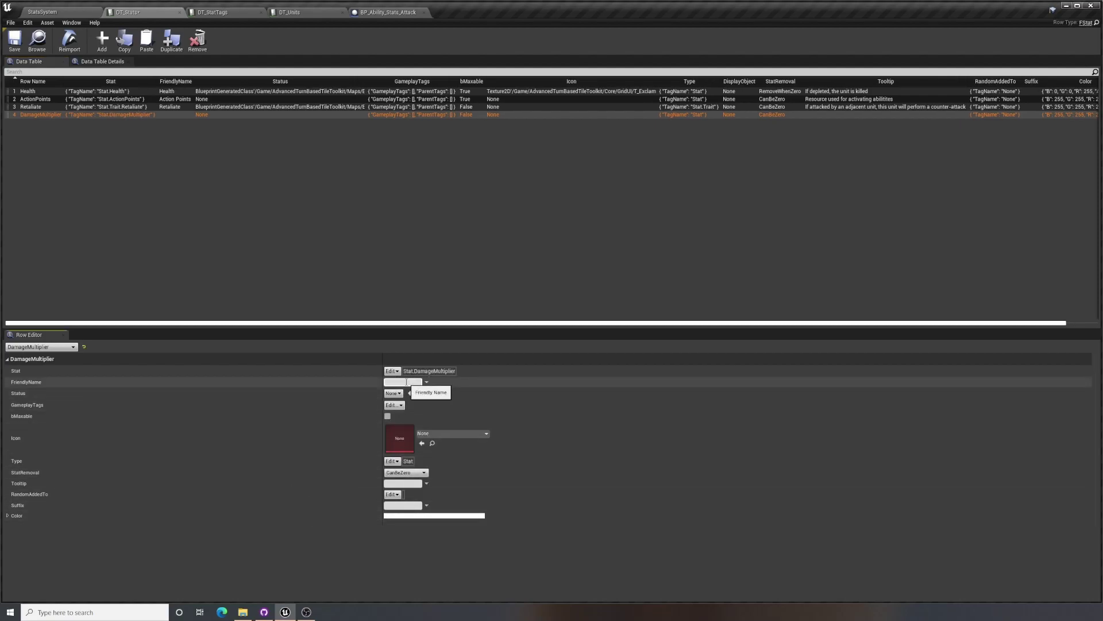
type("DamageMultiplier")
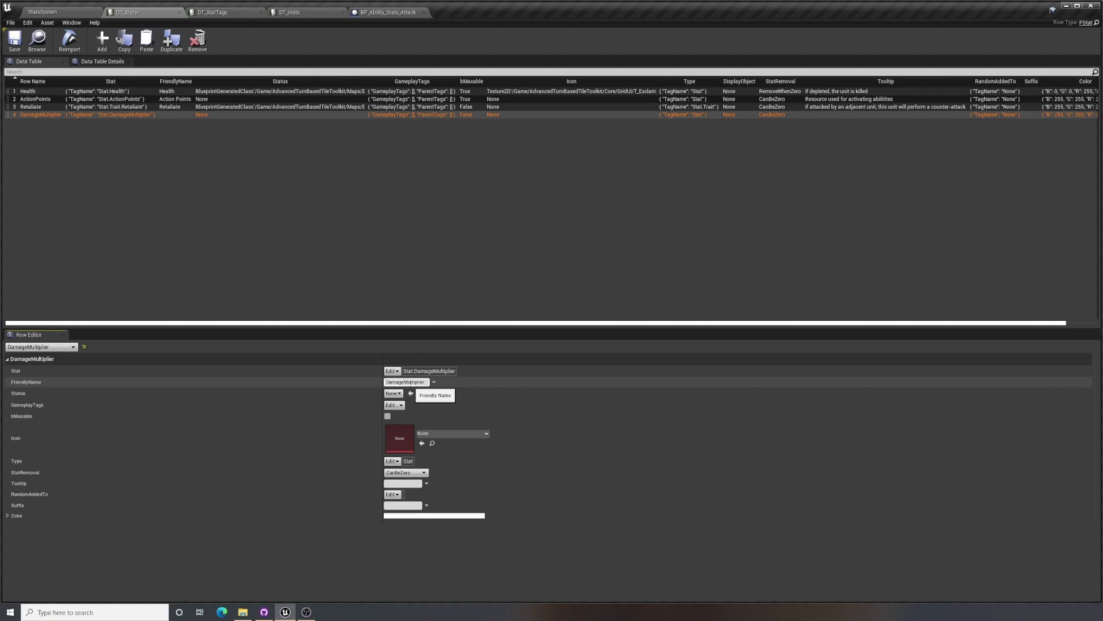
key("Return")
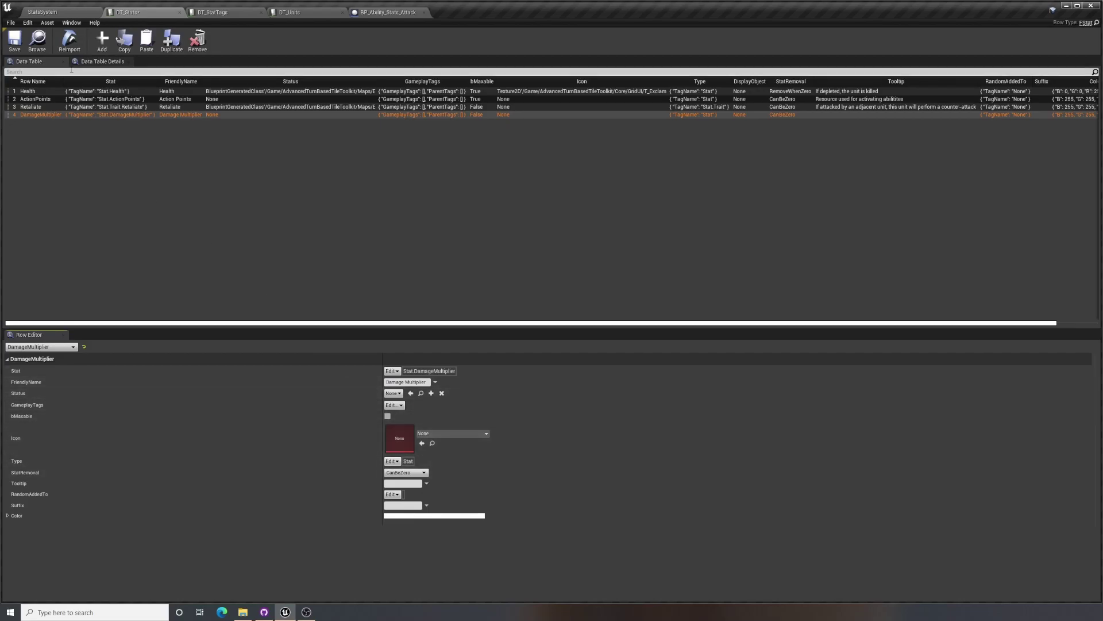
left_click(14, 39)
Play the StatsSystem level to check how the Heavy's stat panel names the multiplier, and stop the session
left_click(42, 11)
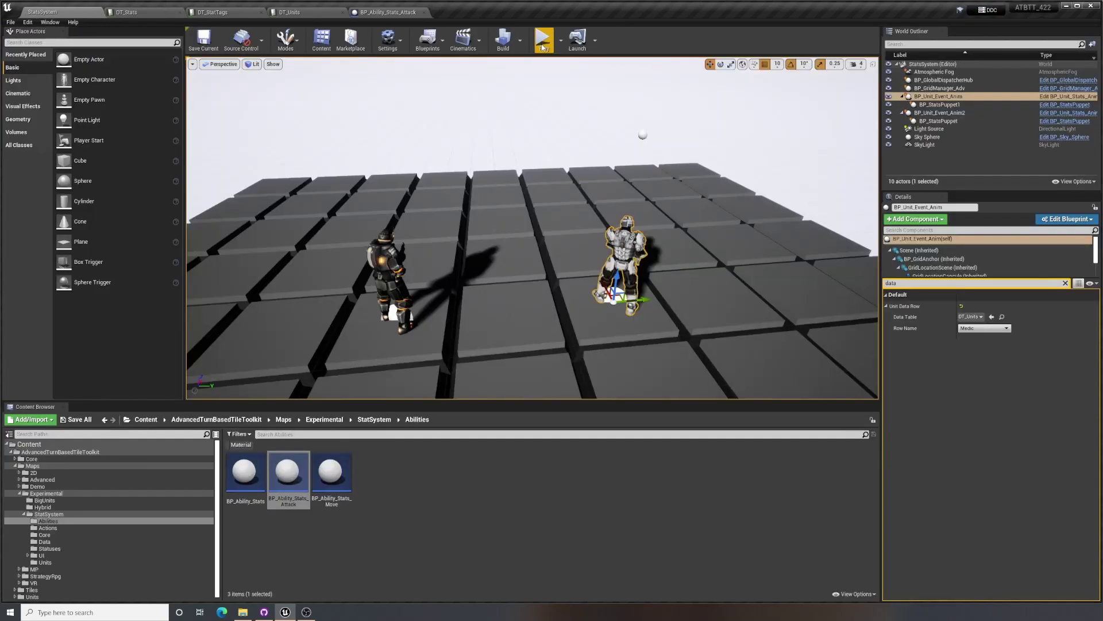
left_click(543, 45)
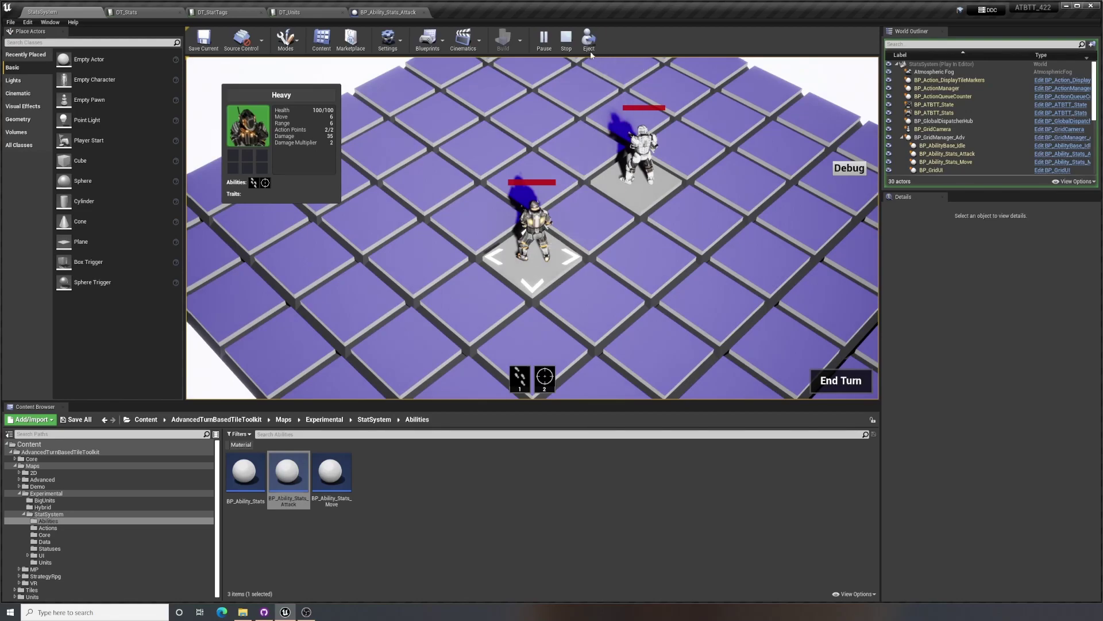
left_click(566, 39)
Set the Suffix of the DamageMultiplier row in DT_Stats to X and save the table
left_click(140, 14)
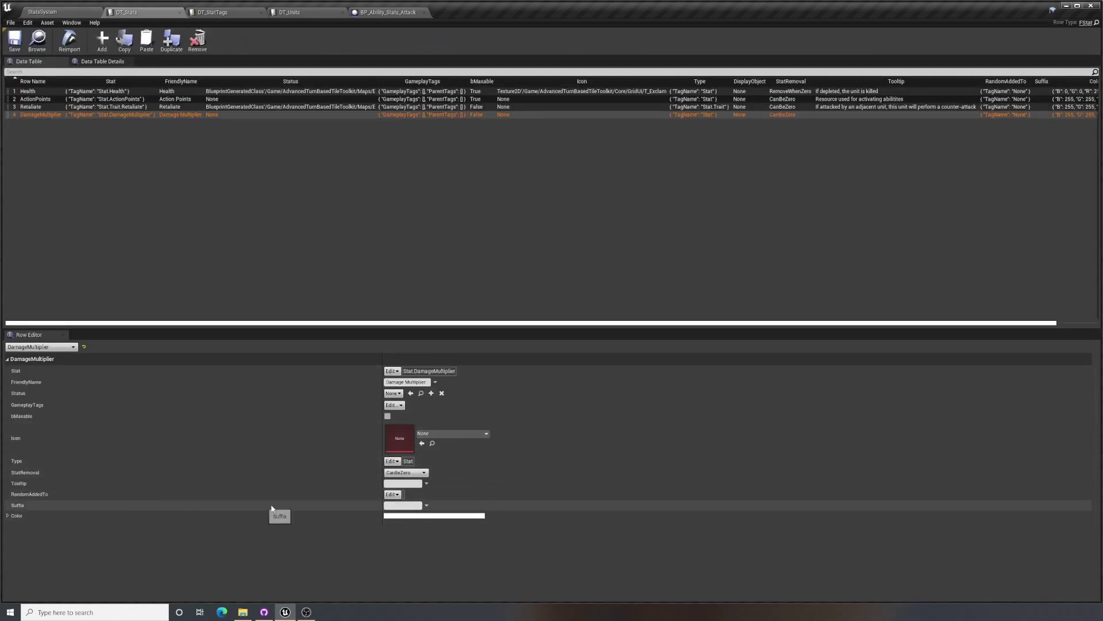
left_click(408, 505)
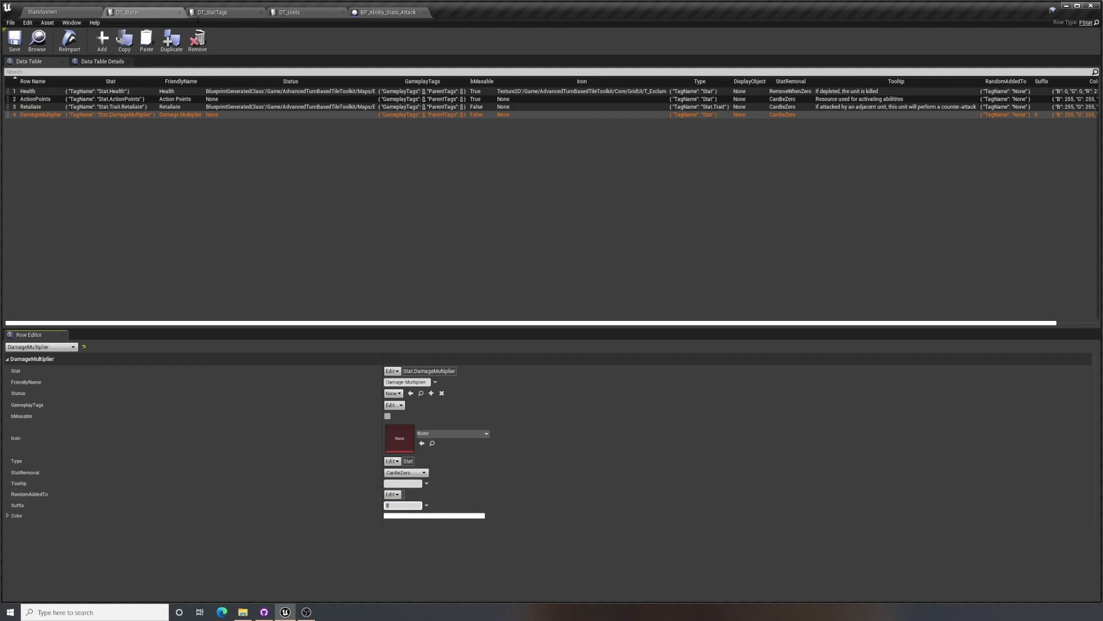
left_click(23, 43)
Play the StatsSystem level to check the multiplier's suffix in the Heavy's stat panel, stop it and return to DT_Stats
left_click(42, 11)
left_click(540, 38)
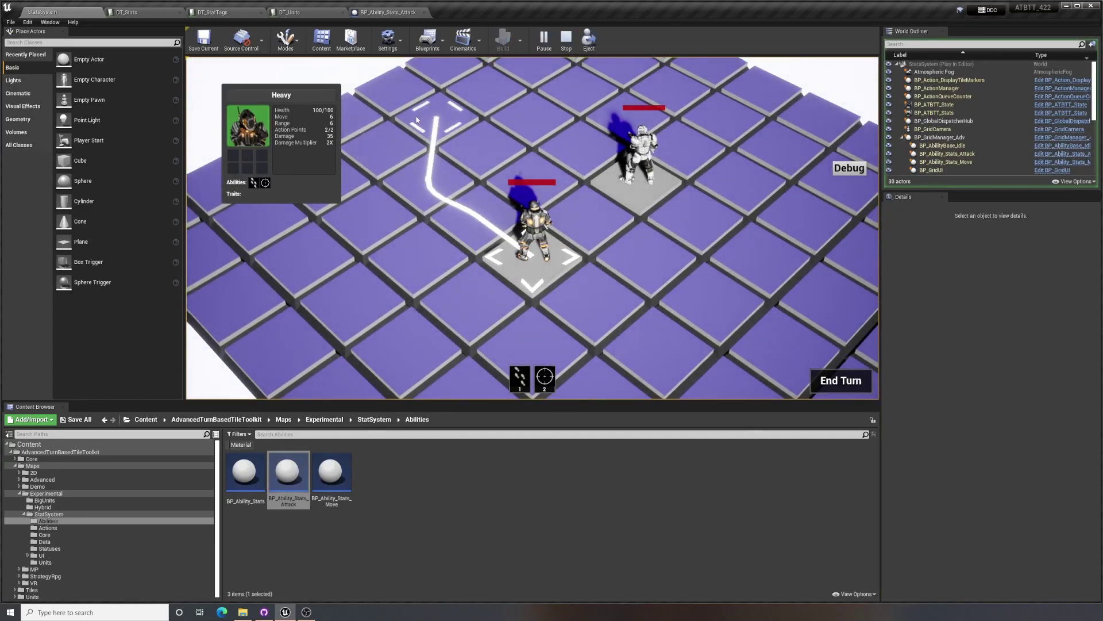
left_click(566, 40)
left_click(127, 11)
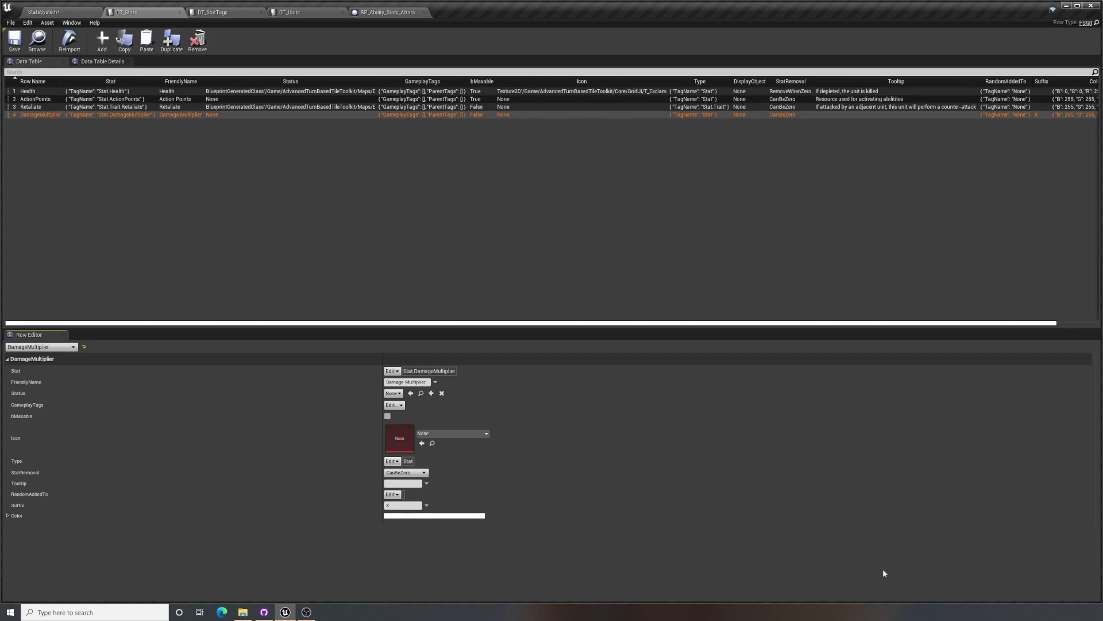
Open the BP_Ability_Stats_Move blueprint and move the Execute Ability function's Return Node away from Move to Index to make room
left_click(59, 14)
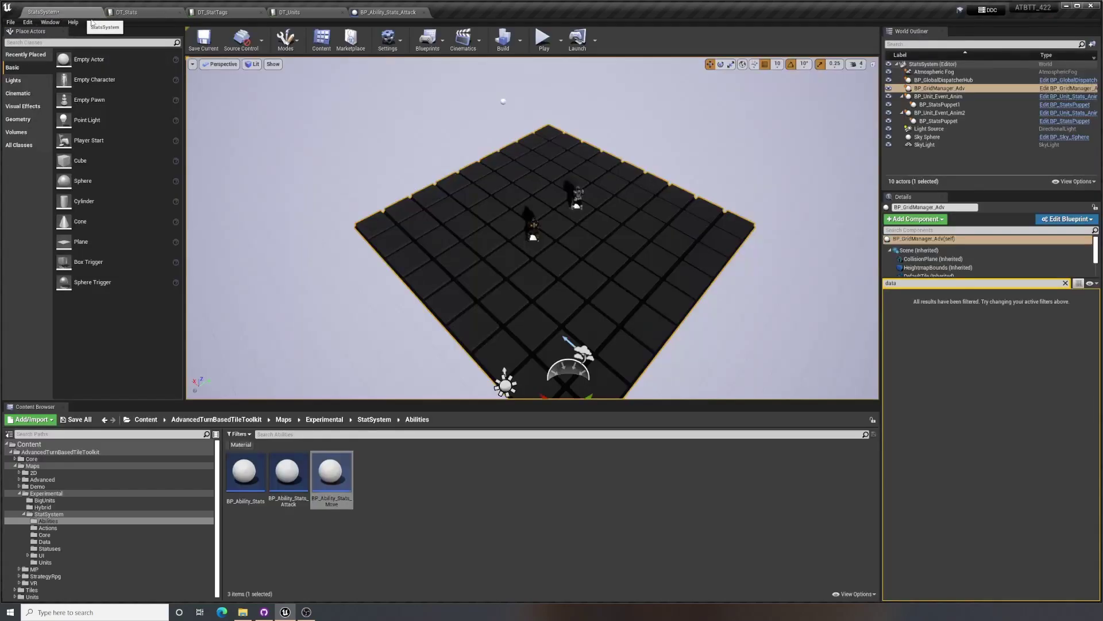
double_click(332, 472)
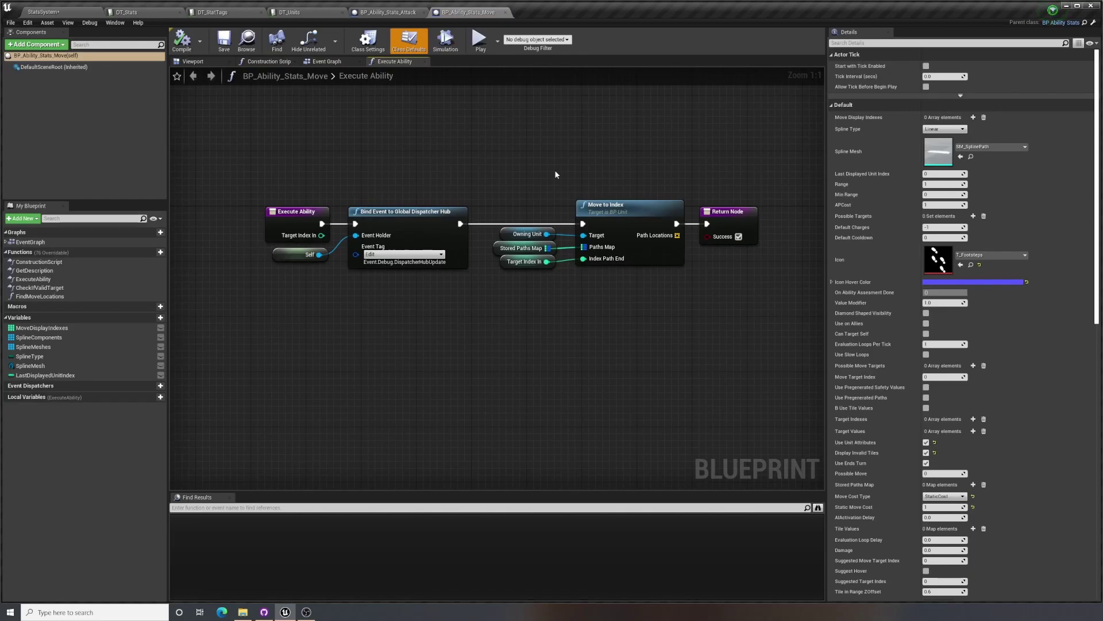
right_click_drag(609, 182, 536, 181)
scroll(536, 180, "down", 2)
left_click_drag(622, 213, 778, 211)
Add a Get Owning Actor node to the Execute Ability graph, placed between Move to Index and the Return Node
right_click(567, 265)
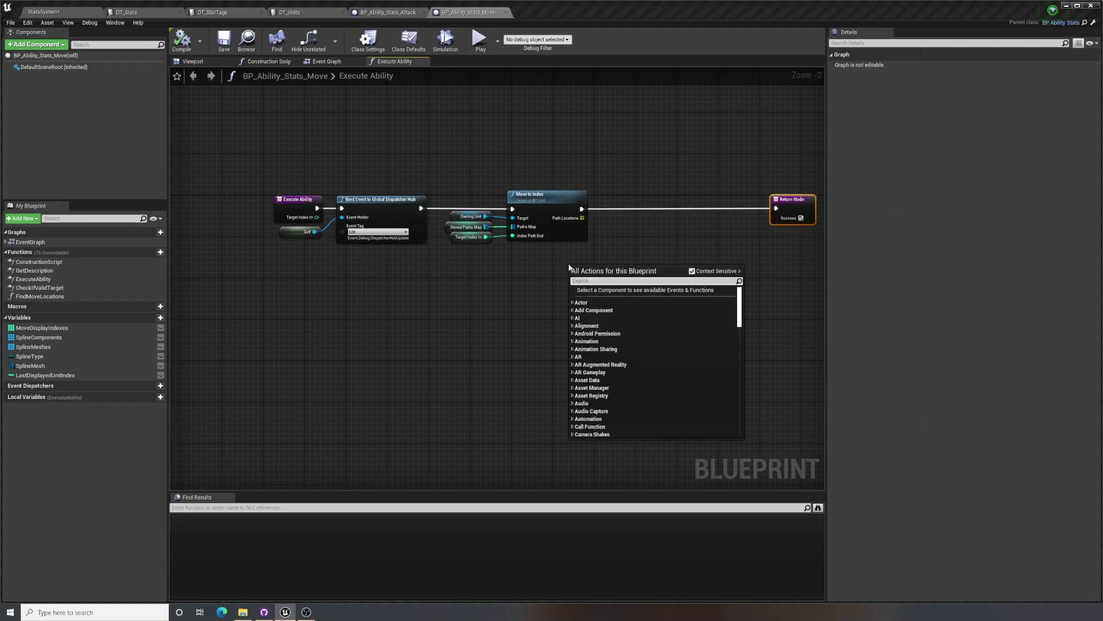
type("getown")
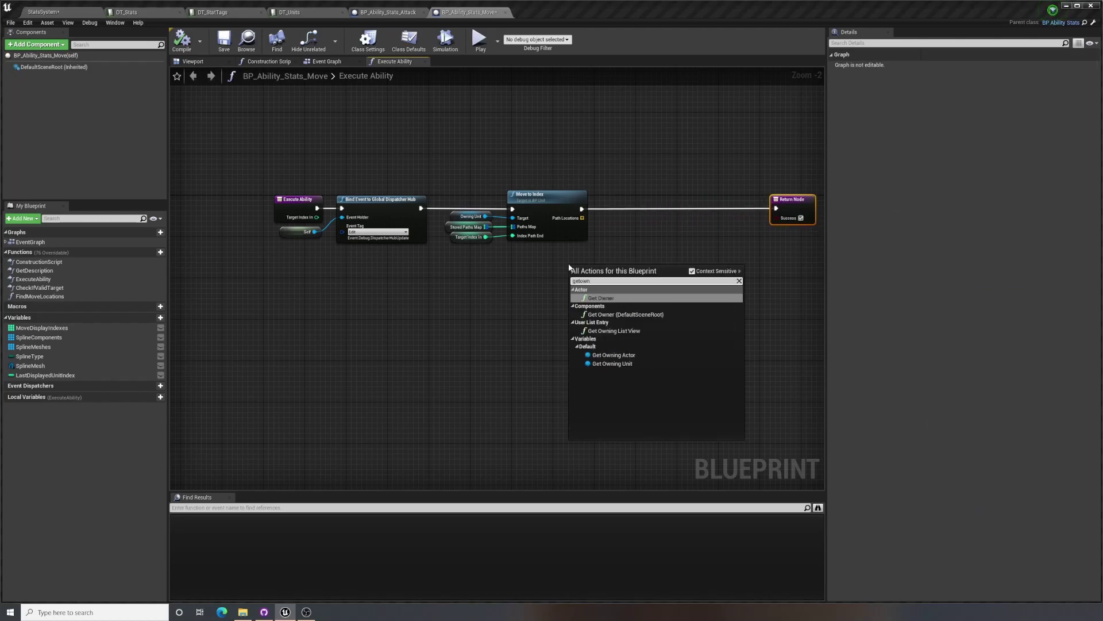
left_click(621, 358)
scroll(498, 277, "up", 2)
left_click_drag(506, 292, 540, 244)
right_click_drag(608, 241, 505, 267)
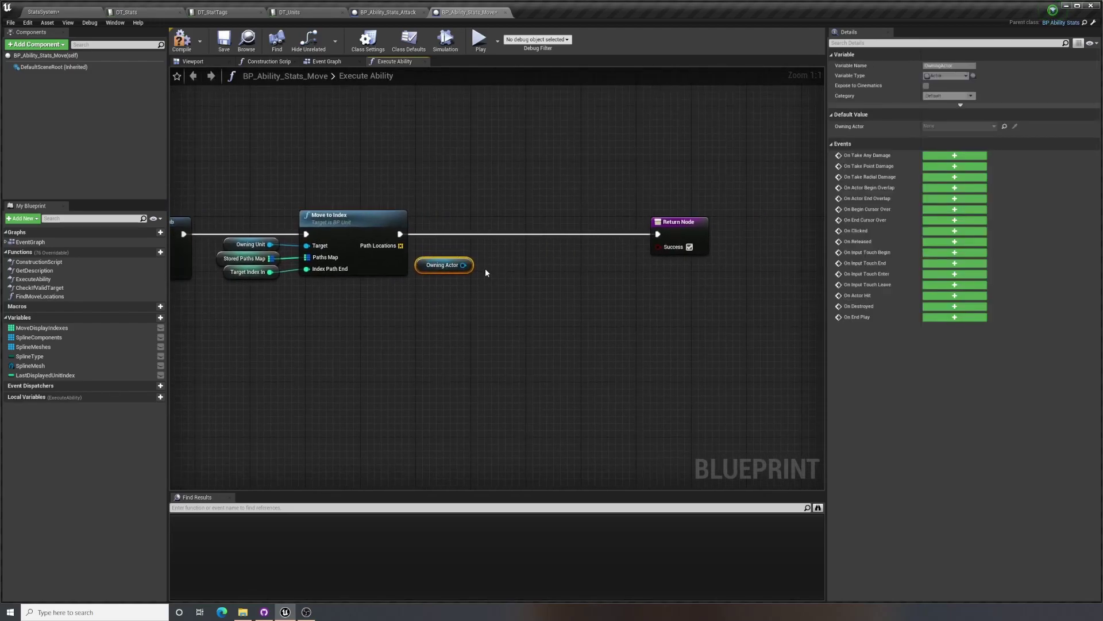
Add an Add to Stat message node targeting Owning Actor and wire it to run after Move to Index
left_click_drag(464, 265, 525, 260)
type("addtost")
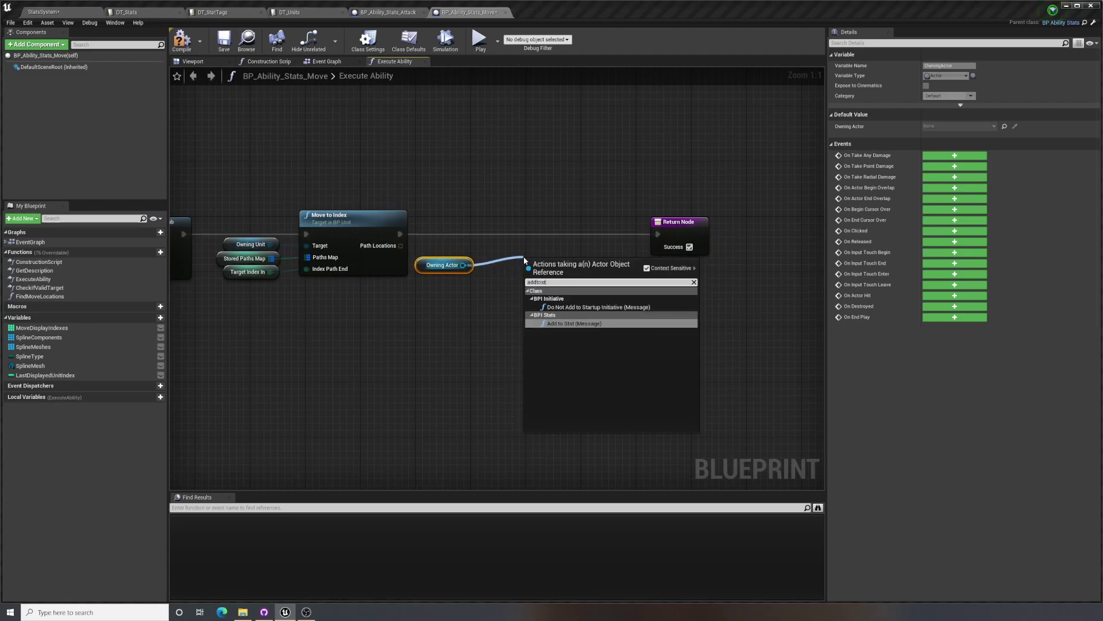
key("BackSpace")
key("BackSpace")
key("BackSpace")
key("BackSpace")
key("BackSpace")
key("BackSpace")
key("BackSpace")
type("stats")
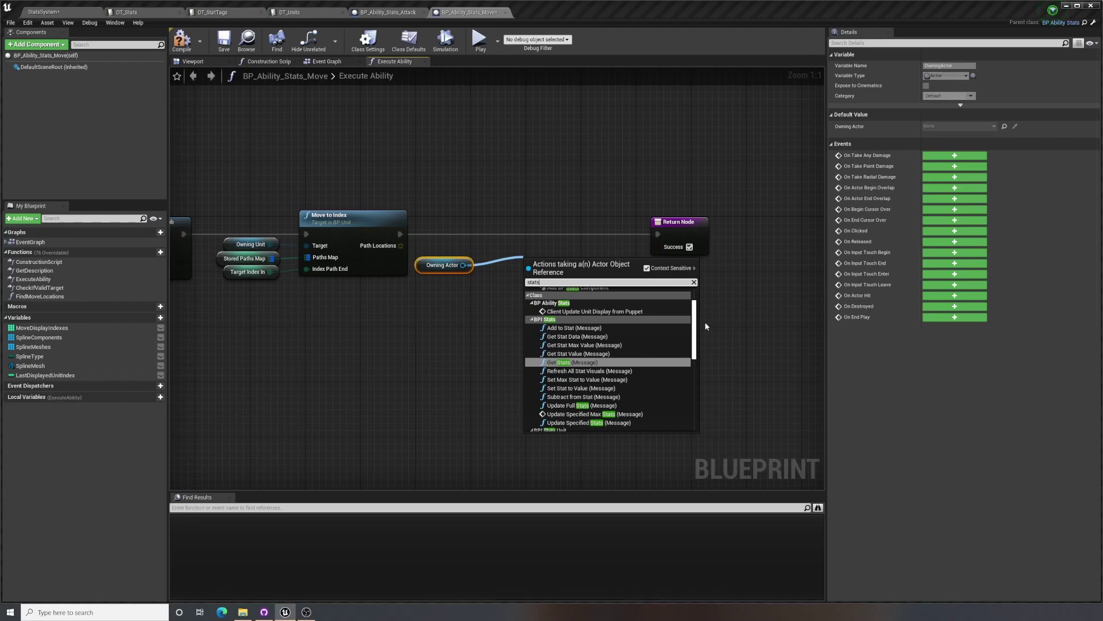
scroll(661, 333, "down", 1)
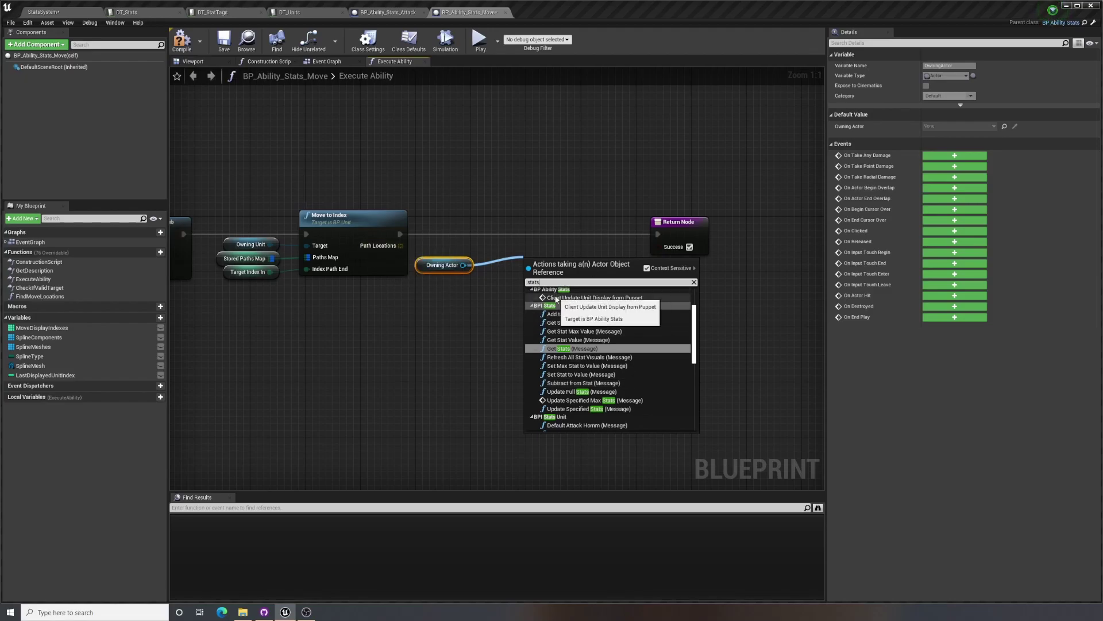
left_click(588, 314)
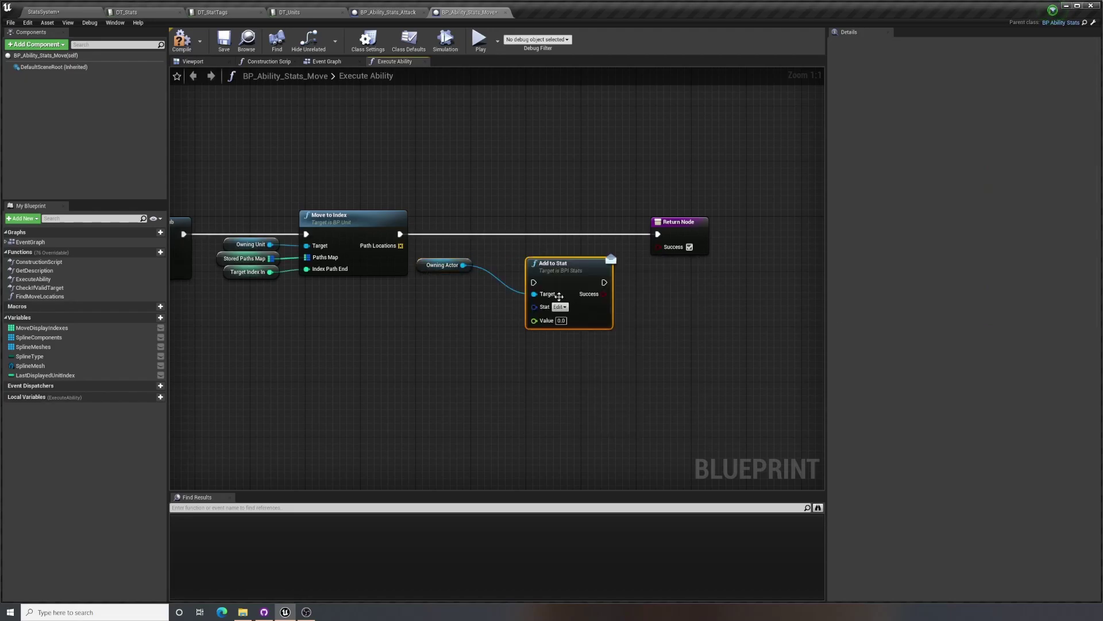
left_click_drag(400, 234, 554, 220)
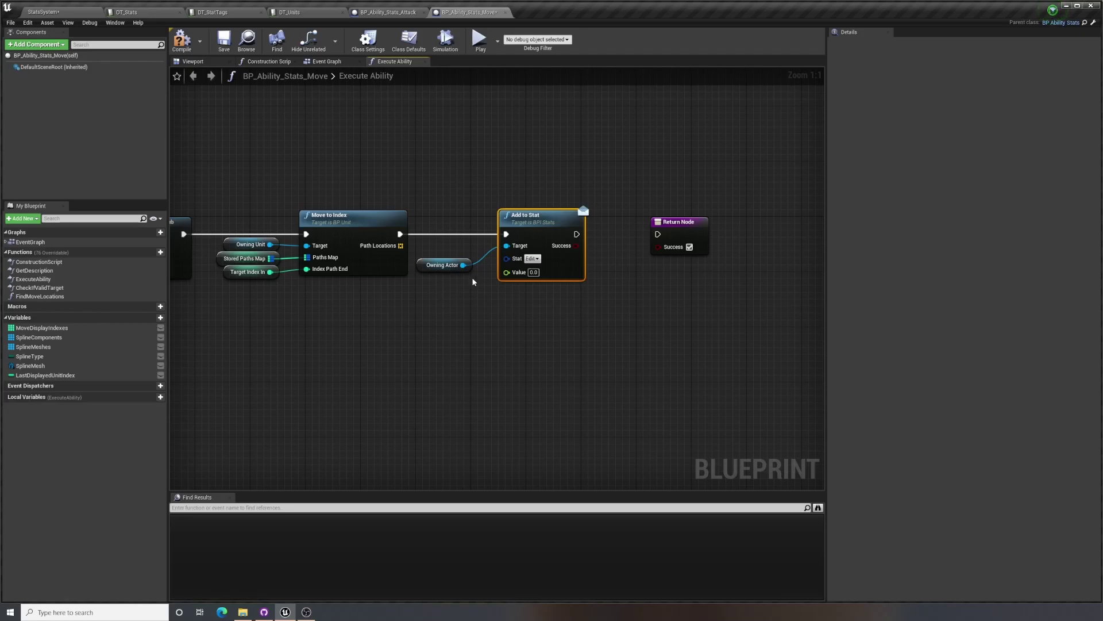
left_click_drag(444, 265, 457, 244)
Set the Add to Stat node's Stat to Stat.DamageMultiplier and Value to 1.0, and connect its execution output to the Return Node
left_click(533, 258)
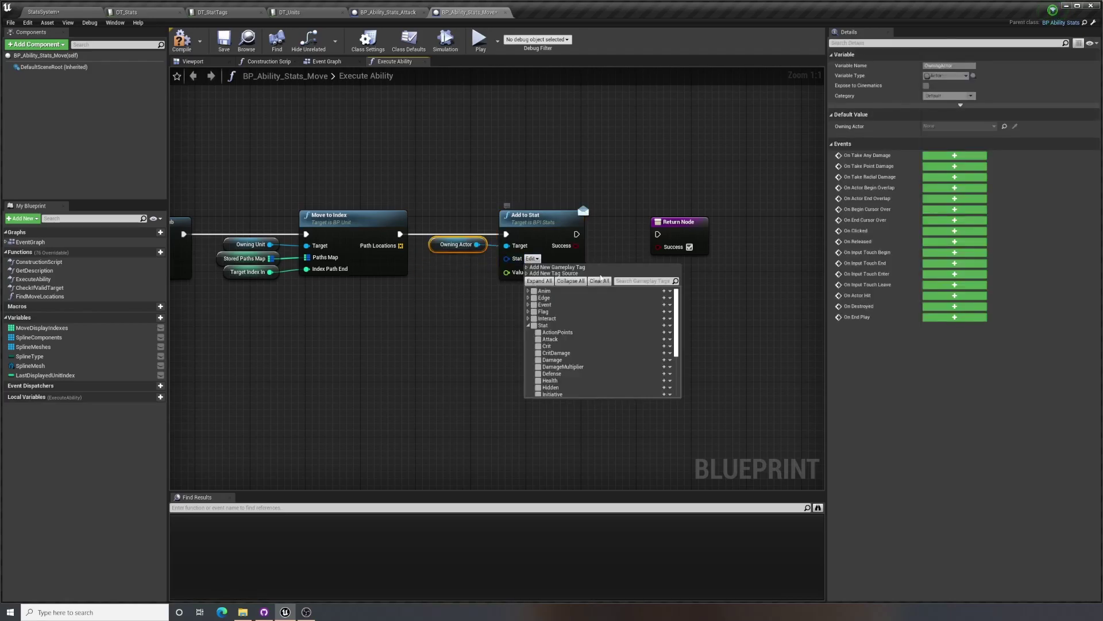
type("mult")
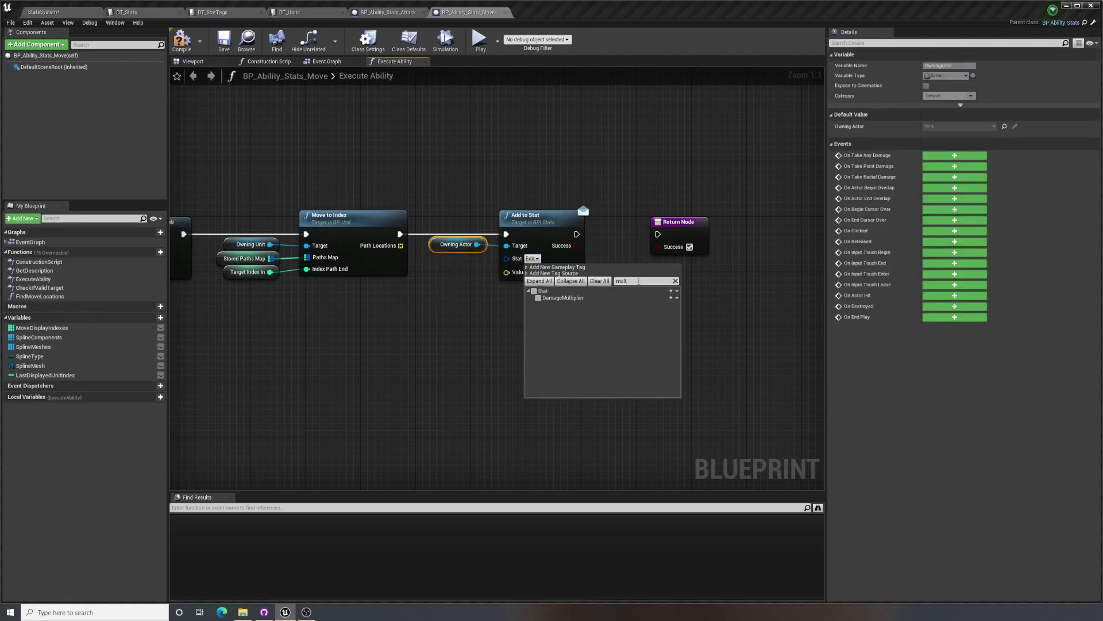
left_click(539, 298)
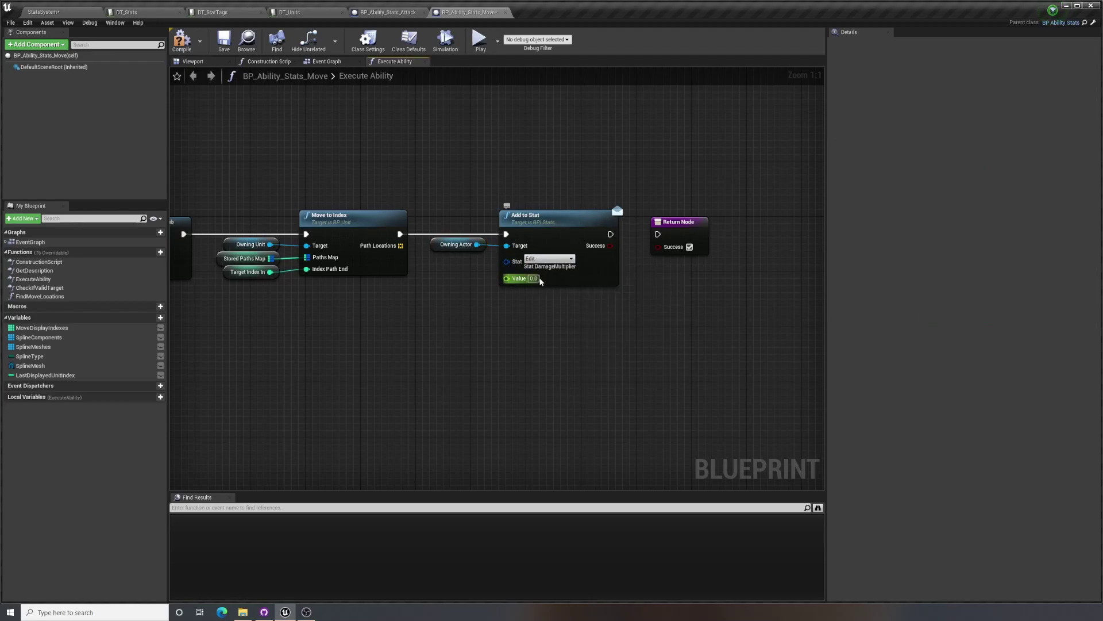
left_click(533, 278)
type("1")
left_click_drag(611, 234, 659, 235)
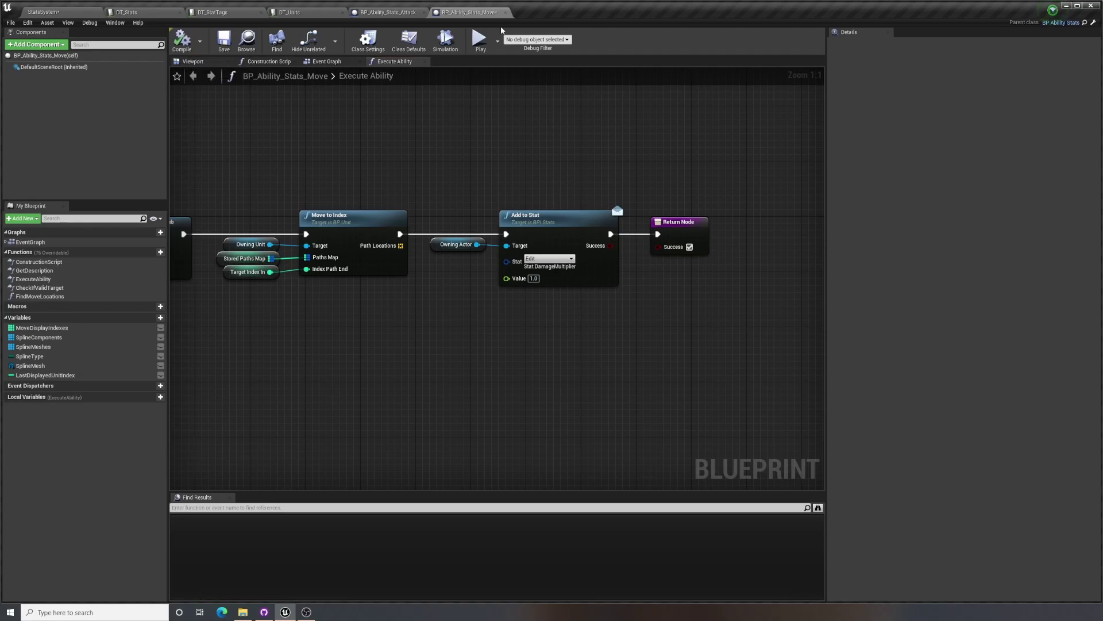
Run the game preview and test the move ability by moving the Heavy unit to another tile, ending its turn
left_click(482, 43)
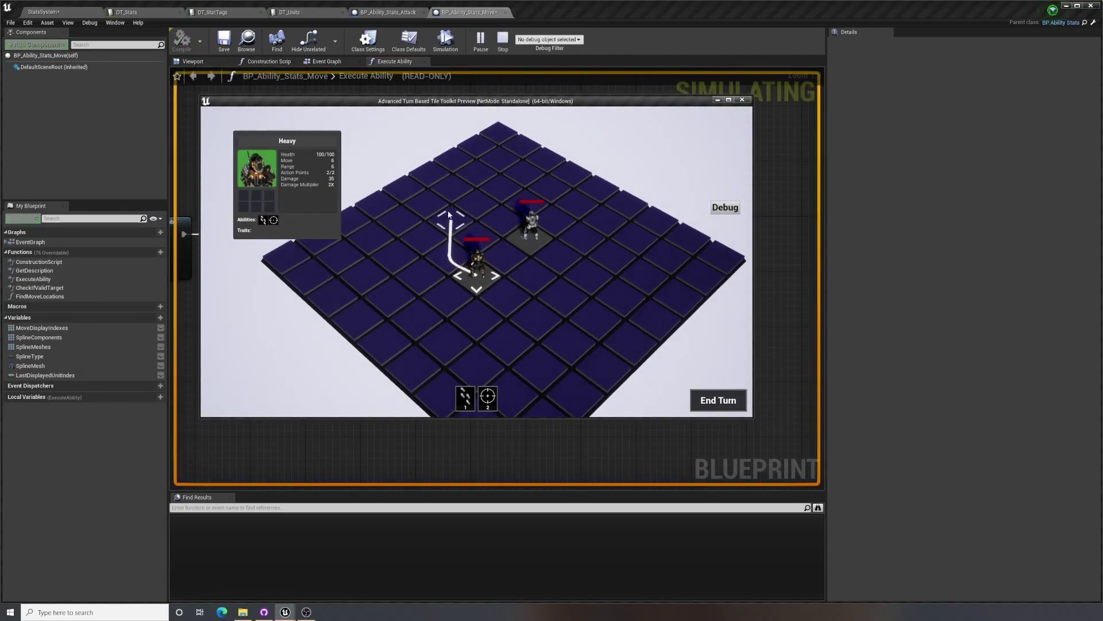
left_click(467, 204)
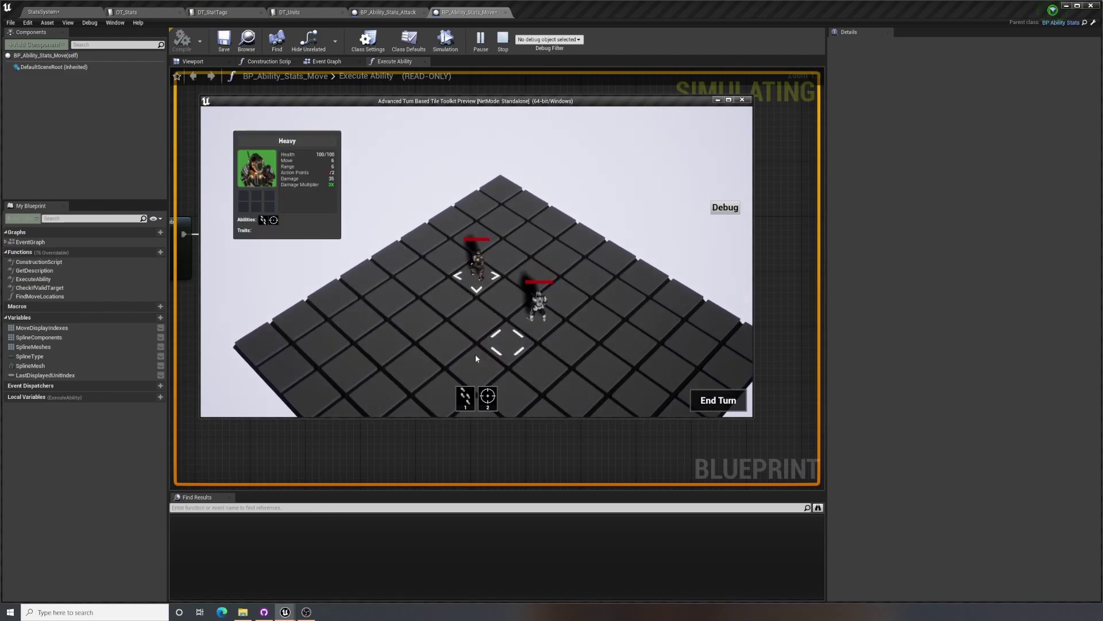
left_click(740, 402)
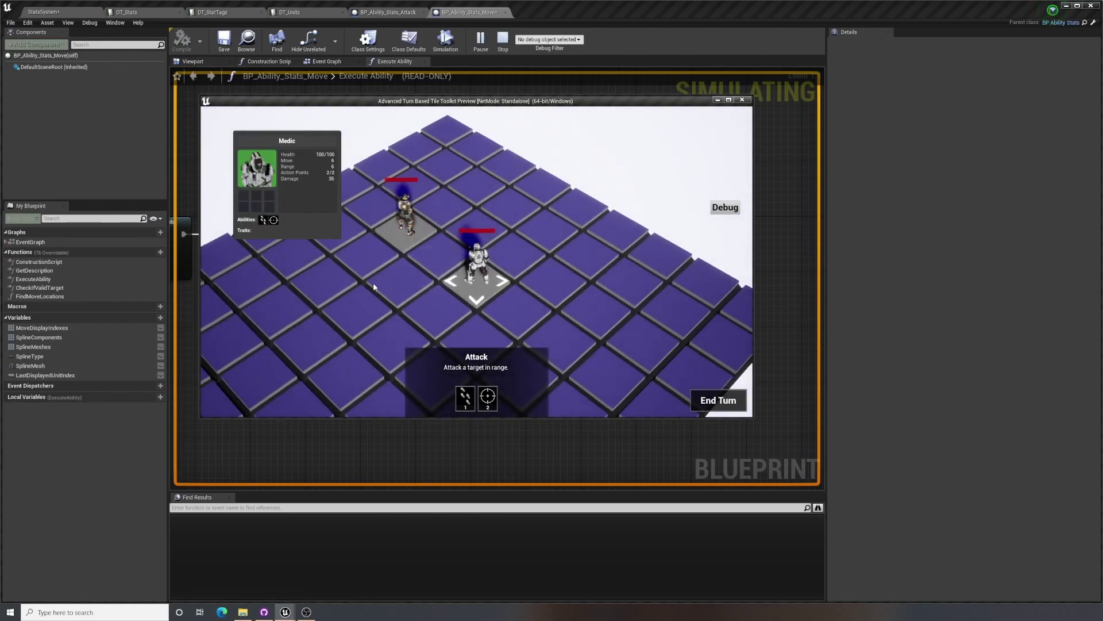
Move the Medic to another tile and attack the Heavy unit with it
left_click(363, 272)
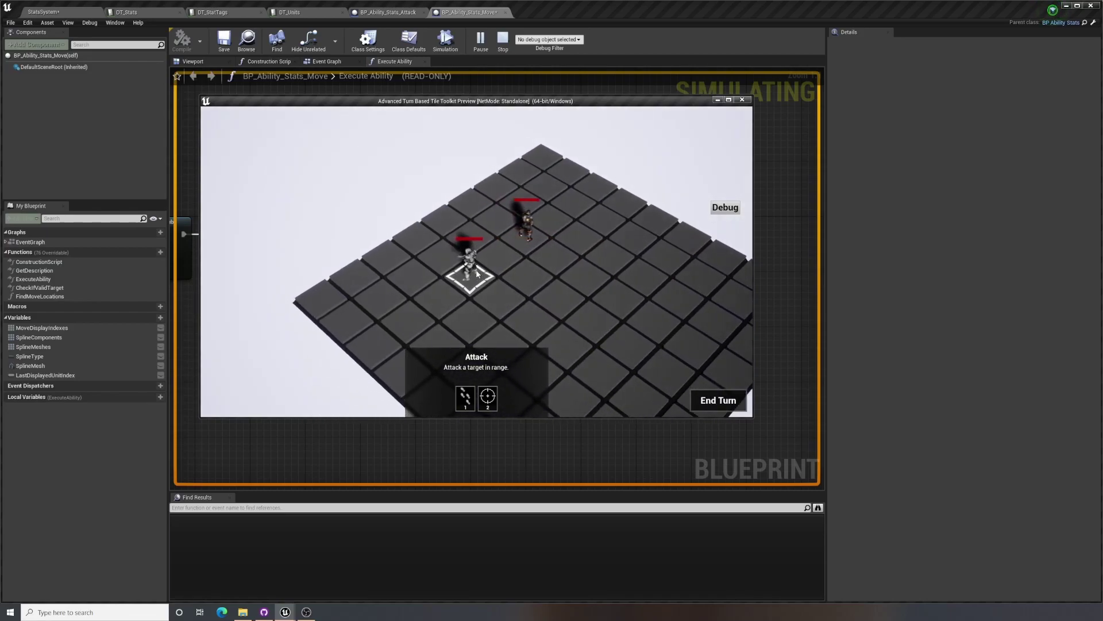
left_click(487, 396)
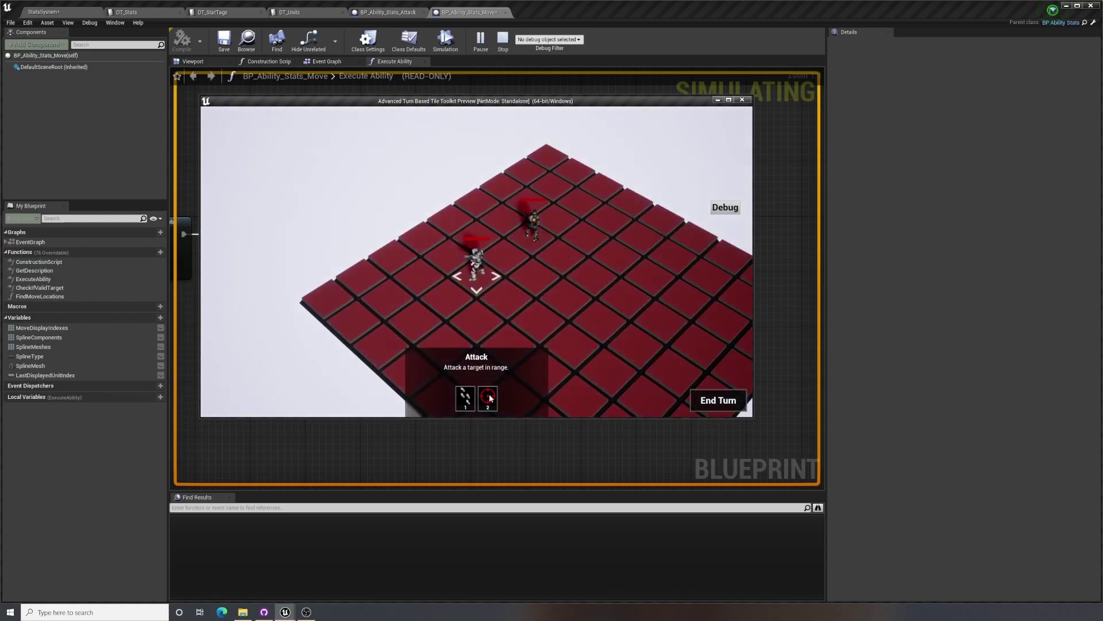
left_click(540, 244)
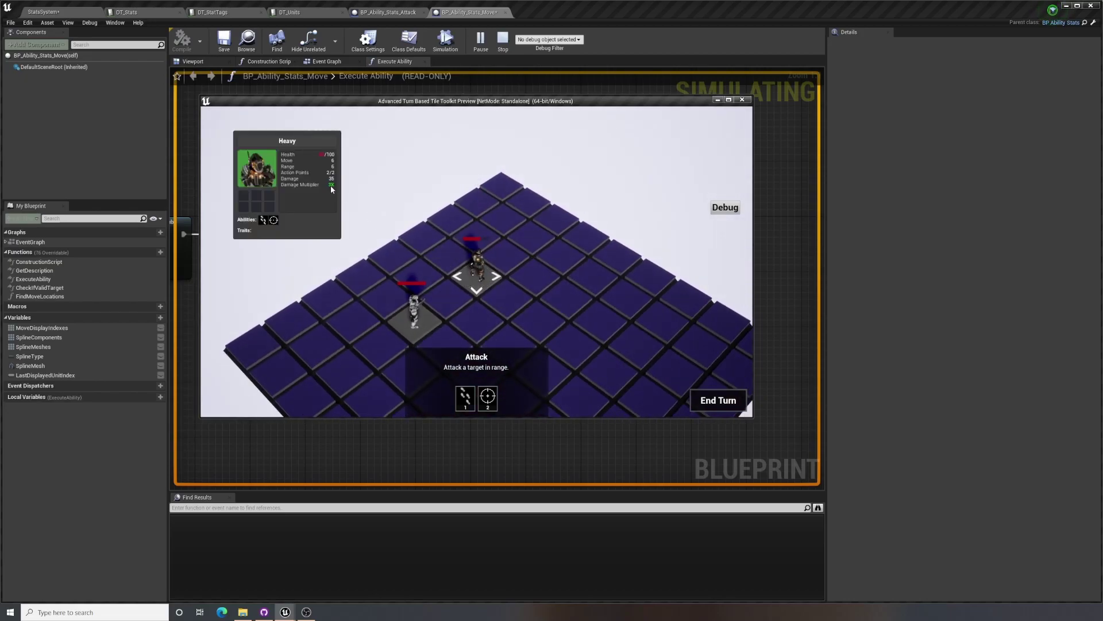
Attack the Medic with the Heavy to test its multiplied damage, and close the game preview
left_click(488, 398)
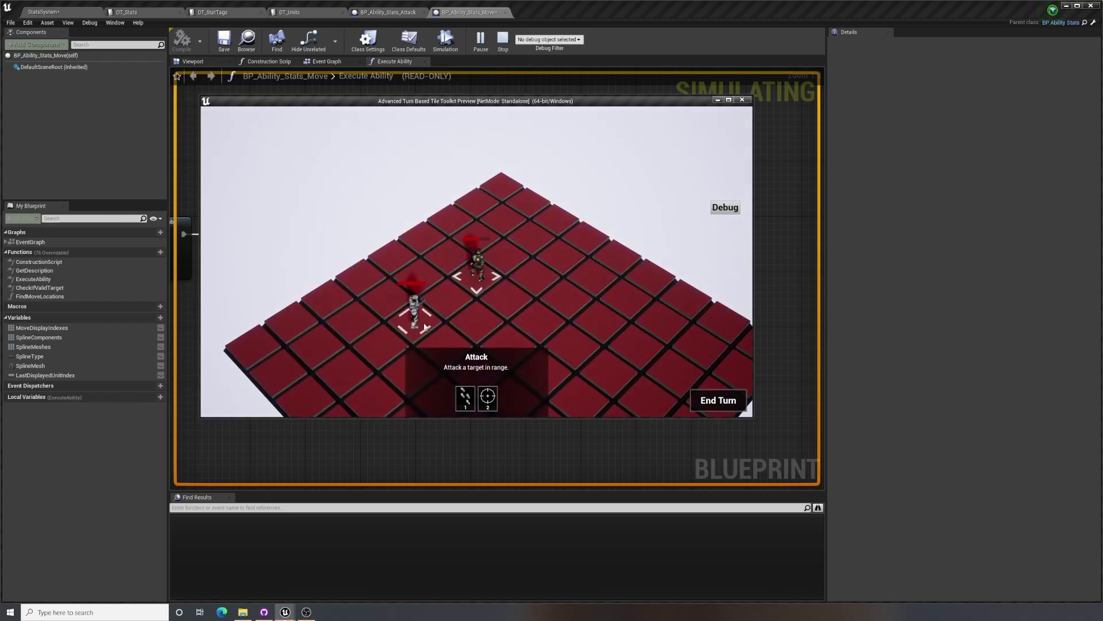
left_click(424, 326)
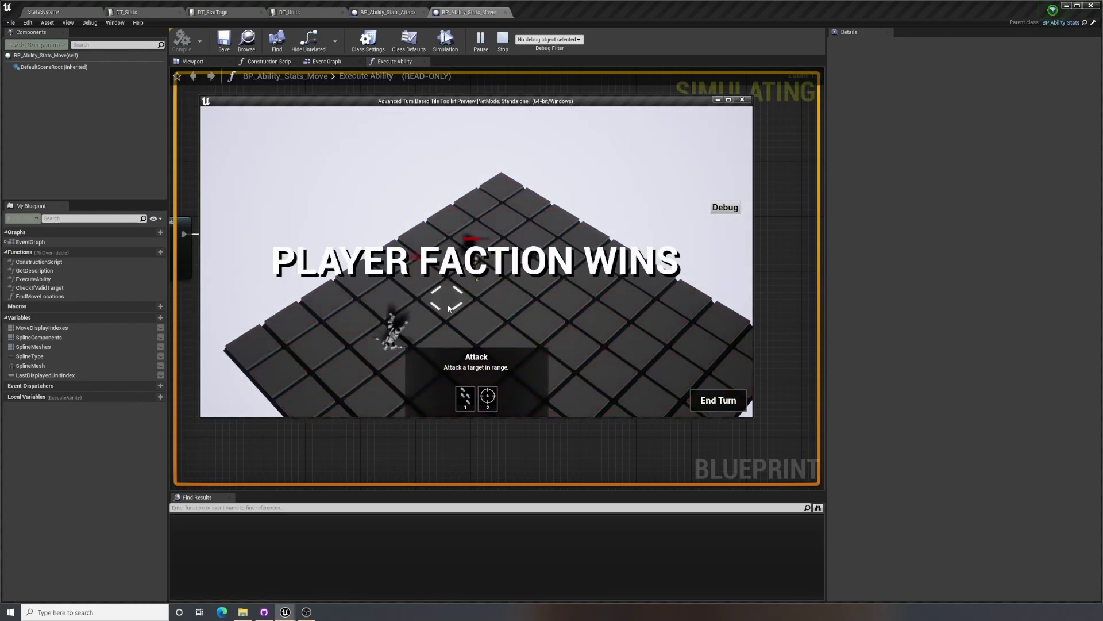
left_click(742, 100)
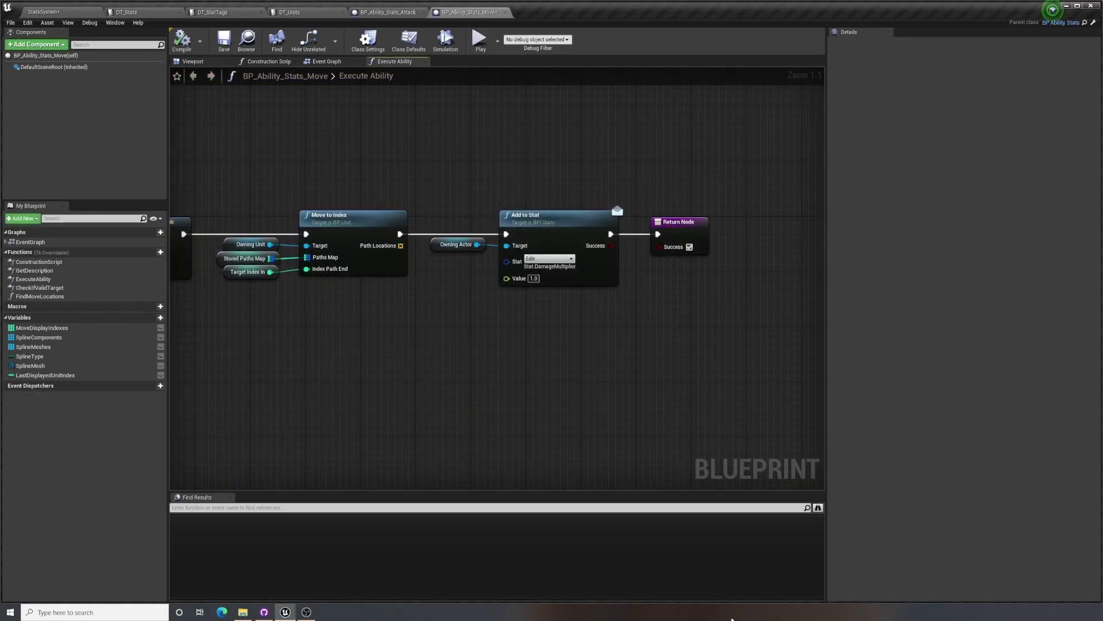